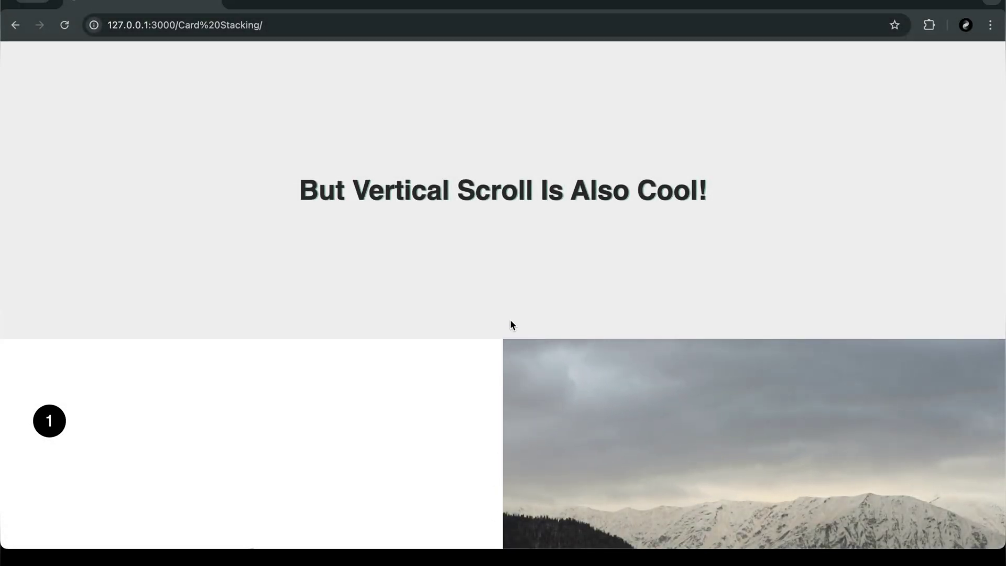
{"action": "scroll", "coordinate": [510, 324], "scroll_direction": "down", "scroll_amount": 1}
{"action": "scroll", "coordinate": [510, 324], "scroll_direction": "down", "scroll_amount": 2}
{"action": "scroll", "coordinate": [510, 324], "scroll_direction": "down", "scroll_amount": 2}
{"action": "scroll", "coordinate": [510, 324], "scroll_direction": "down", "scroll_amount": 1}
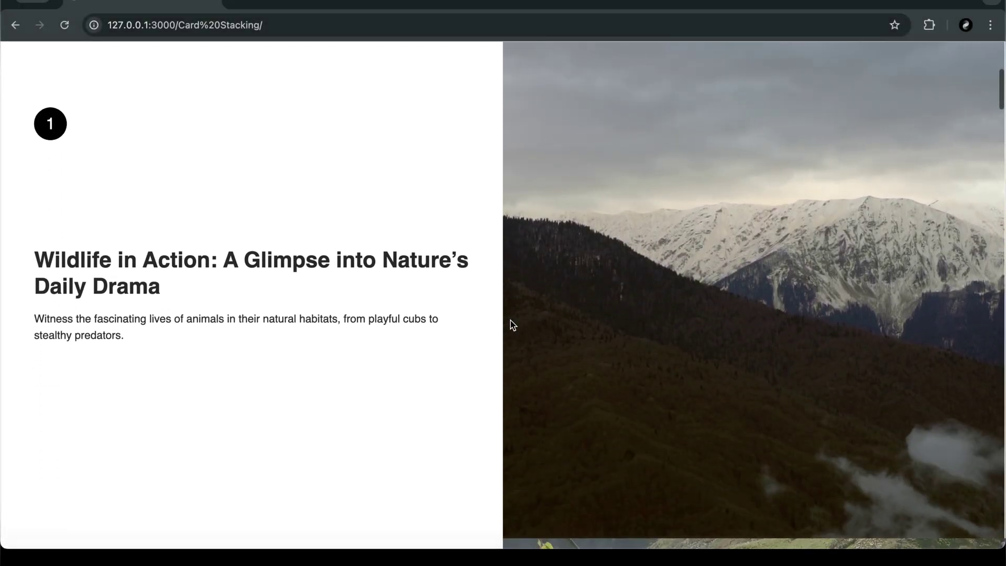
{"action": "scroll", "coordinate": [509, 325], "scroll_direction": "down", "scroll_amount": 2}
{"action": "scroll", "coordinate": [510, 324], "scroll_direction": "down", "scroll_amount": 1}
{"action": "scroll", "coordinate": [510, 324], "scroll_direction": "down", "scroll_amount": 2}
{"action": "scroll", "coordinate": [509, 324], "scroll_direction": "down", "scroll_amount": 1}
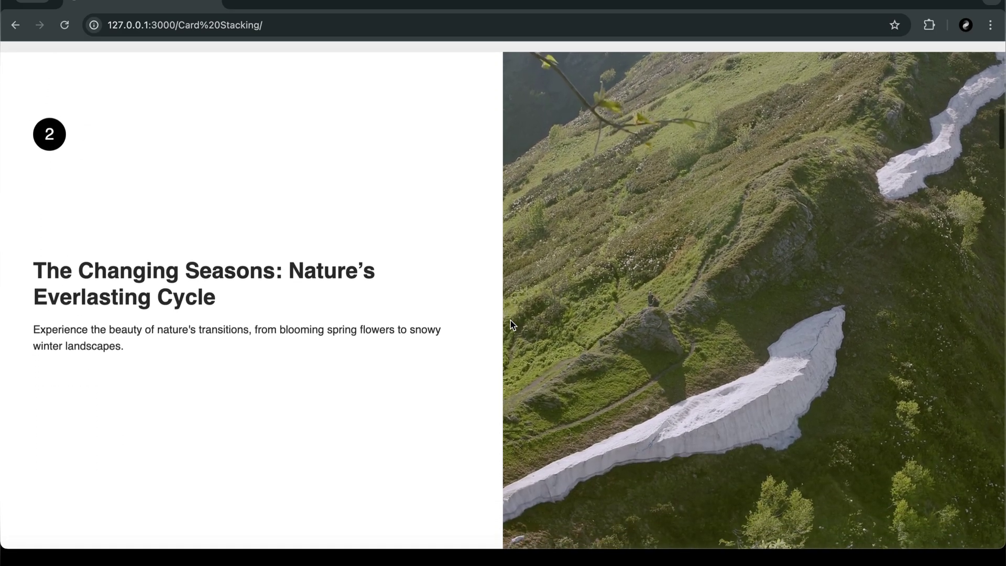
{"action": "scroll", "coordinate": [510, 322], "scroll_direction": "up", "scroll_amount": 2}
{"action": "scroll", "coordinate": [510, 322], "scroll_direction": "up", "scroll_amount": 1}
{"action": "scroll", "coordinate": [511, 323], "scroll_direction": "up", "scroll_amount": 2}
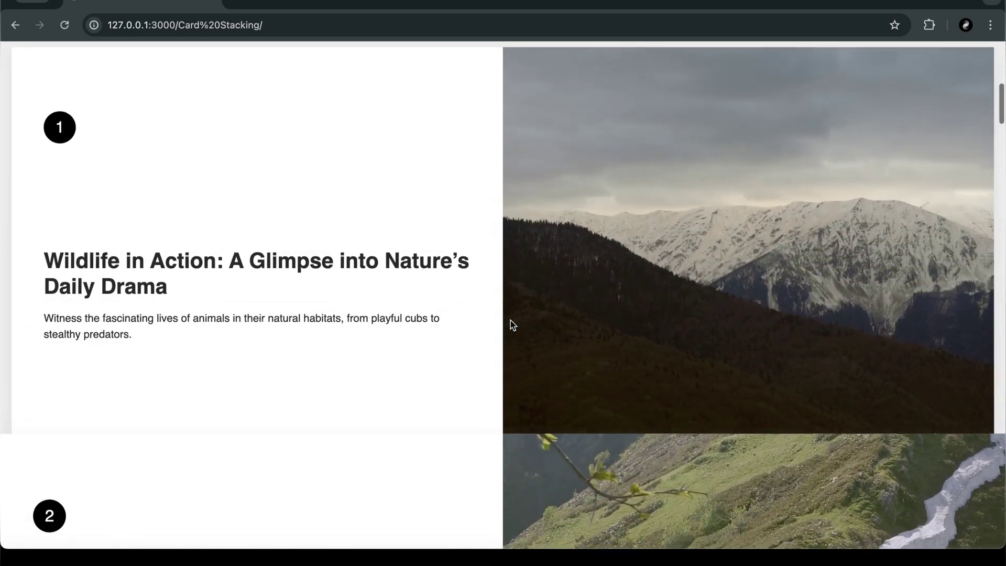
{"action": "scroll", "coordinate": [511, 324], "scroll_direction": "down", "scroll_amount": 2}
{"action": "scroll", "coordinate": [510, 325], "scroll_direction": "down", "scroll_amount": 2}
{"action": "scroll", "coordinate": [510, 325], "scroll_direction": "down", "scroll_amount": 1}
{"action": "scroll", "coordinate": [510, 325], "scroll_direction": "down", "scroll_amount": 2}
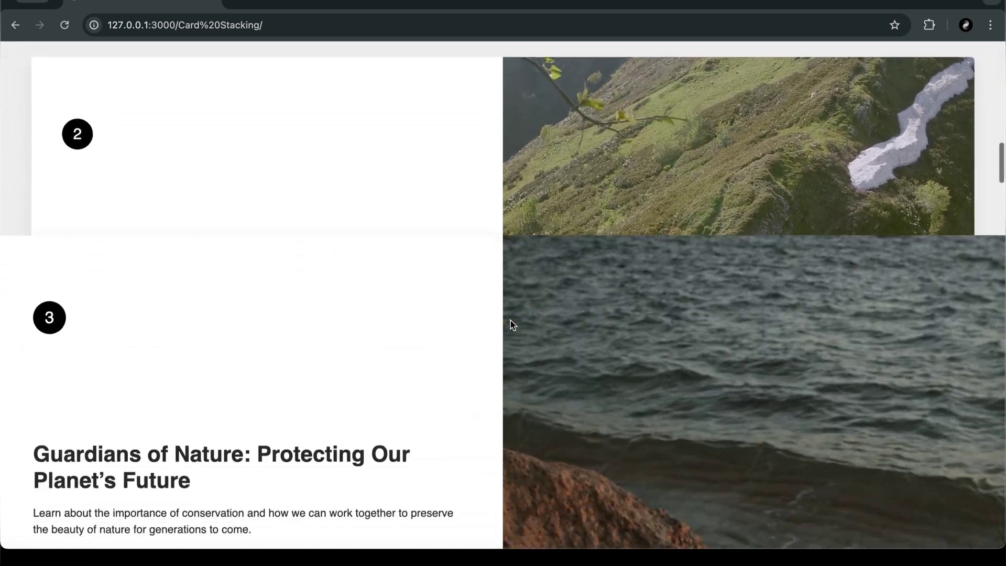
{"action": "scroll", "coordinate": [509, 325], "scroll_direction": "down", "scroll_amount": 2}
{"action": "scroll", "coordinate": [510, 324], "scroll_direction": "down", "scroll_amount": 2}
{"action": "scroll", "coordinate": [510, 324], "scroll_direction": "down", "scroll_amount": 2}
{"action": "scroll", "coordinate": [510, 324], "scroll_direction": "down", "scroll_amount": 2}
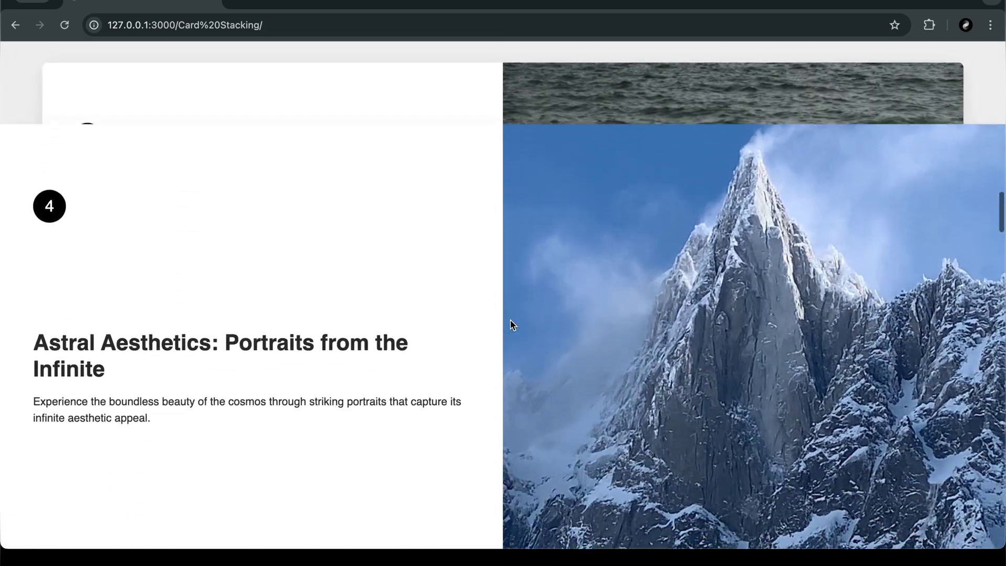
{"action": "scroll", "coordinate": [510, 321], "scroll_direction": "down", "scroll_amount": 2}
{"action": "scroll", "coordinate": [510, 321], "scroll_direction": "down", "scroll_amount": 2}
{"action": "scroll", "coordinate": [510, 321], "scroll_direction": "down", "scroll_amount": 2}
{"action": "scroll", "coordinate": [510, 320], "scroll_direction": "down", "scroll_amount": 3}
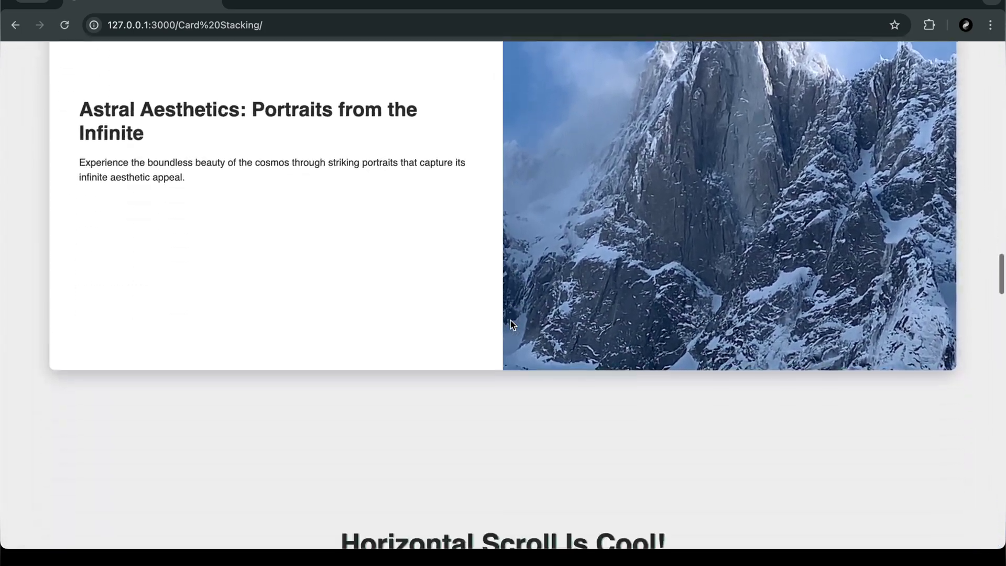
{"action": "scroll", "coordinate": [510, 325], "scroll_direction": "down", "scroll_amount": 2}
{"action": "scroll", "coordinate": [510, 324], "scroll_direction": "down", "scroll_amount": 3}
{"action": "scroll", "coordinate": [510, 325], "scroll_direction": "down", "scroll_amount": 2}
{"action": "scroll", "coordinate": [509, 324], "scroll_direction": "down", "scroll_amount": 2}
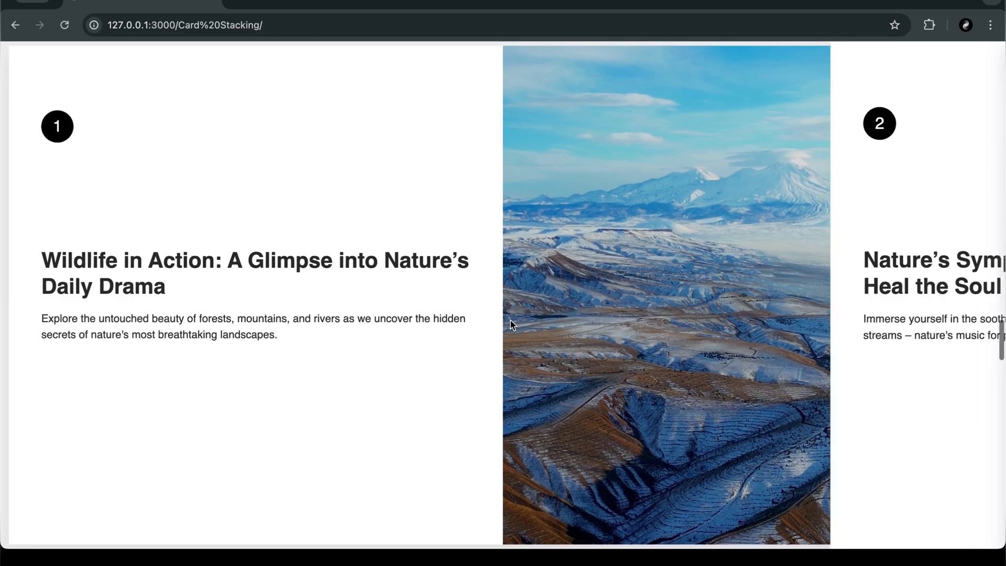
{"action": "scroll", "coordinate": [510, 324], "scroll_direction": "down", "scroll_amount": 2}
{"action": "scroll", "coordinate": [510, 323], "scroll_direction": "down", "scroll_amount": 2}
{"action": "scroll", "coordinate": [510, 320], "scroll_direction": "down", "scroll_amount": 2}
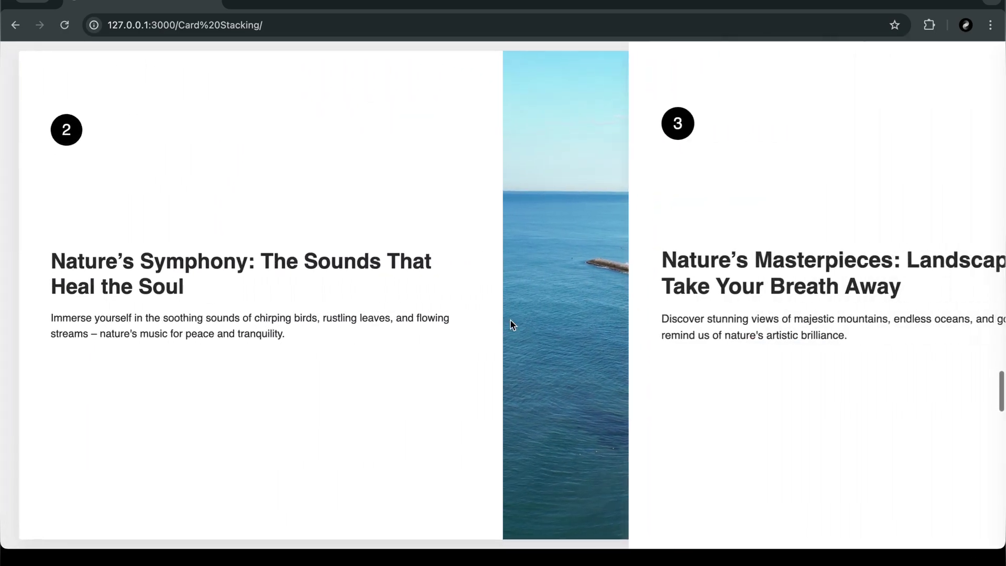
{"action": "scroll", "coordinate": [510, 324], "scroll_direction": "down", "scroll_amount": 2}
{"action": "scroll", "coordinate": [510, 324], "scroll_direction": "down", "scroll_amount": 2}
{"action": "scroll", "coordinate": [510, 324], "scroll_direction": "down", "scroll_amount": 2}
{"action": "scroll", "coordinate": [511, 323], "scroll_direction": "down", "scroll_amount": 2}
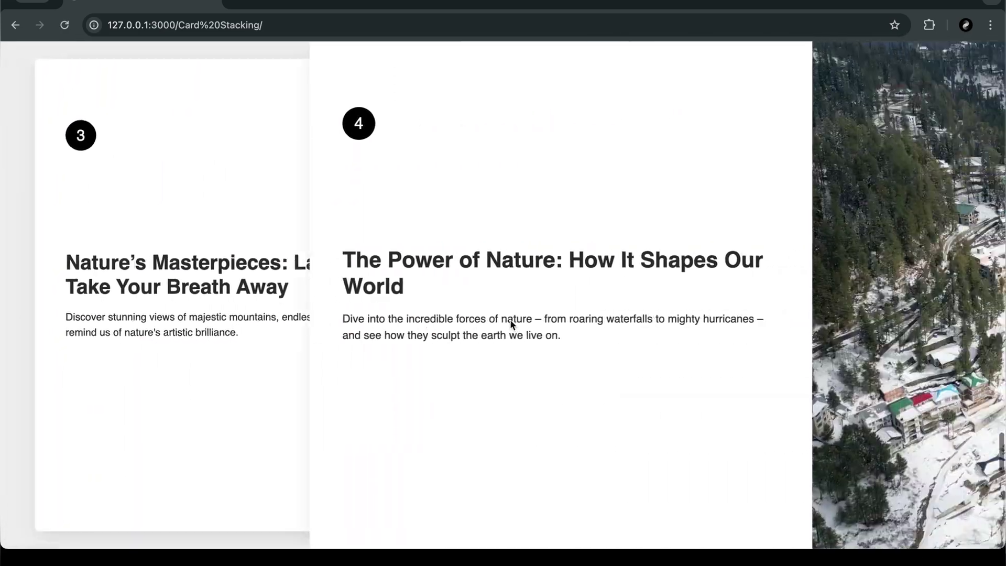
{"action": "scroll", "coordinate": [510, 318], "scroll_direction": "down", "scroll_amount": 2}
{"action": "scroll", "coordinate": [509, 319], "scroll_direction": "down", "scroll_amount": 2}
{"action": "scroll", "coordinate": [510, 320], "scroll_direction": "down", "scroll_amount": 1}
{"action": "scroll", "coordinate": [510, 319], "scroll_direction": "down", "scroll_amount": 1}
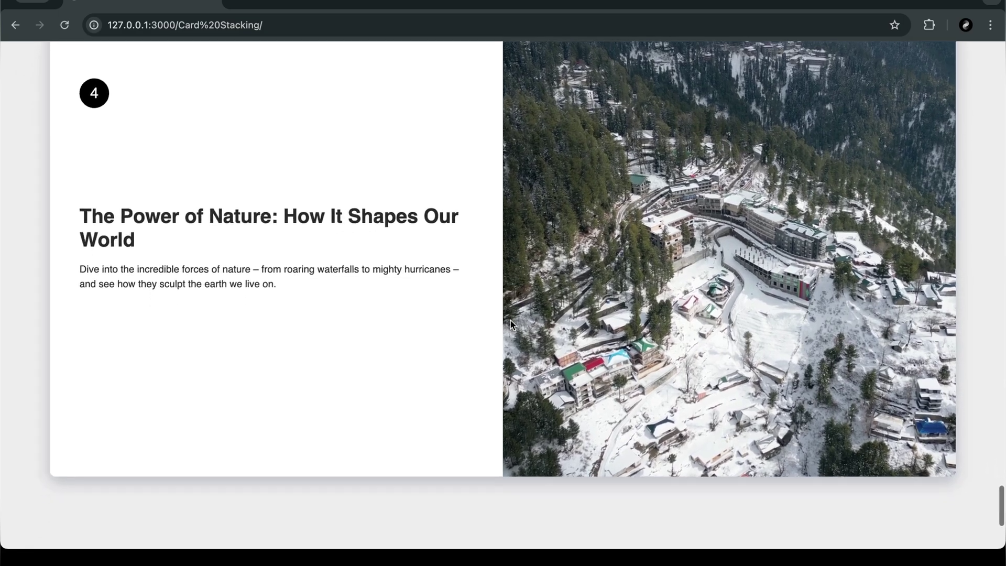
{"action": "scroll", "coordinate": [510, 319], "scroll_direction": "down", "scroll_amount": 3}
{"action": "scroll", "coordinate": [510, 319], "scroll_direction": "up", "scroll_amount": 3}
{"action": "scroll", "coordinate": [510, 320], "scroll_direction": "up", "scroll_amount": 1}
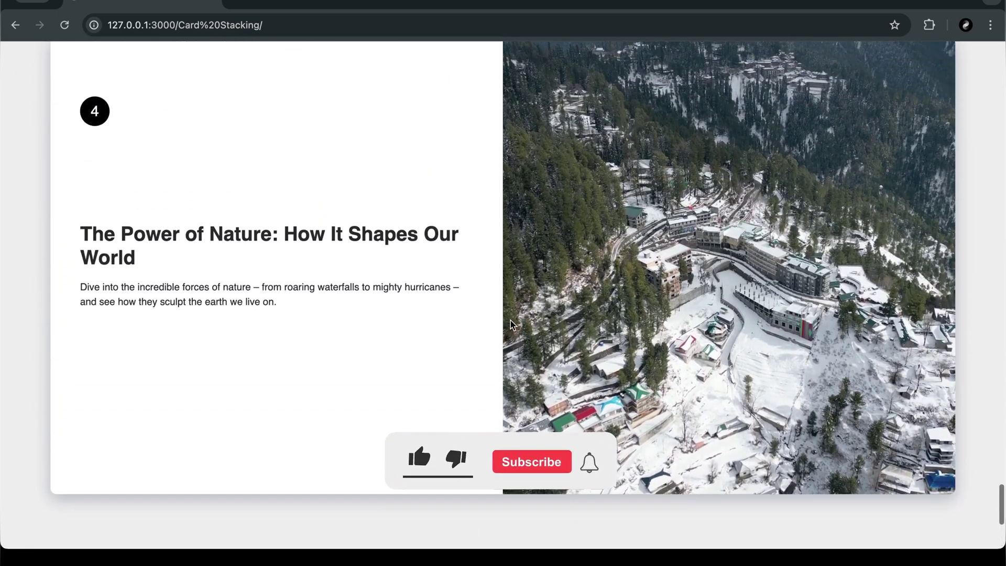
{"action": "scroll", "coordinate": [510, 324], "scroll_direction": "up", "scroll_amount": 2}
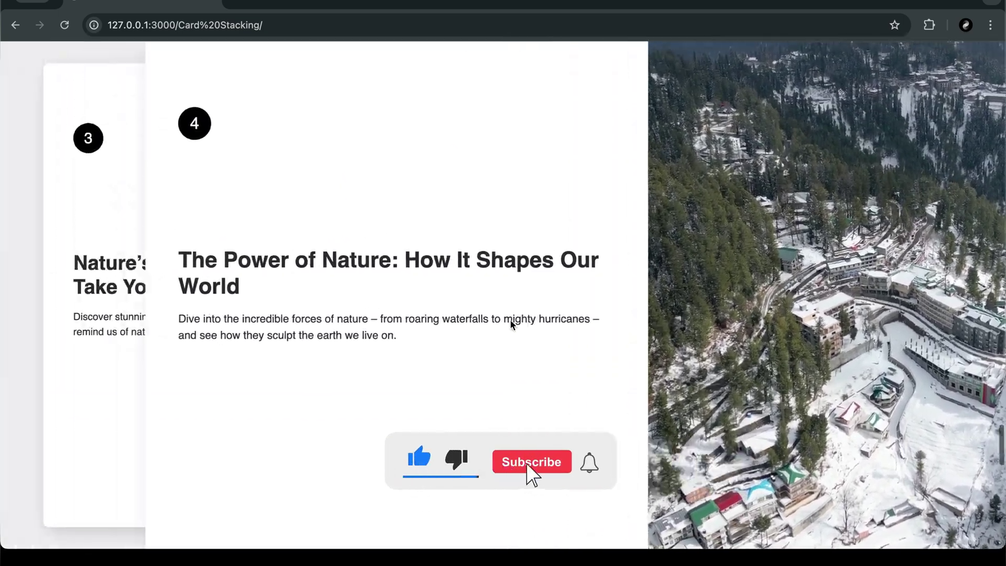
{"action": "scroll", "coordinate": [510, 324], "scroll_direction": "up", "scroll_amount": 2}
{"action": "scroll", "coordinate": [509, 324], "scroll_direction": "up", "scroll_amount": 2}
{"action": "scroll", "coordinate": [510, 324], "scroll_direction": "up", "scroll_amount": 2}
{"action": "scroll", "coordinate": [510, 324], "scroll_direction": "up", "scroll_amount": 1}
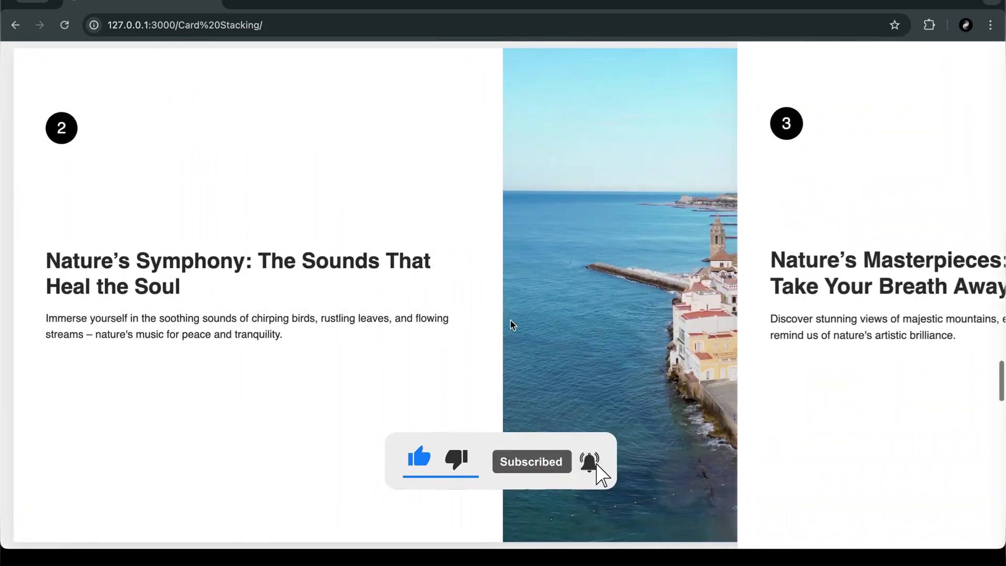
{"action": "scroll", "coordinate": [510, 324], "scroll_direction": "up", "scroll_amount": 1}
{"action": "scroll", "coordinate": [509, 324], "scroll_direction": "up", "scroll_amount": 2}
{"action": "scroll", "coordinate": [511, 324], "scroll_direction": "up", "scroll_amount": 2}
{"action": "scroll", "coordinate": [510, 324], "scroll_direction": "up", "scroll_amount": 2}
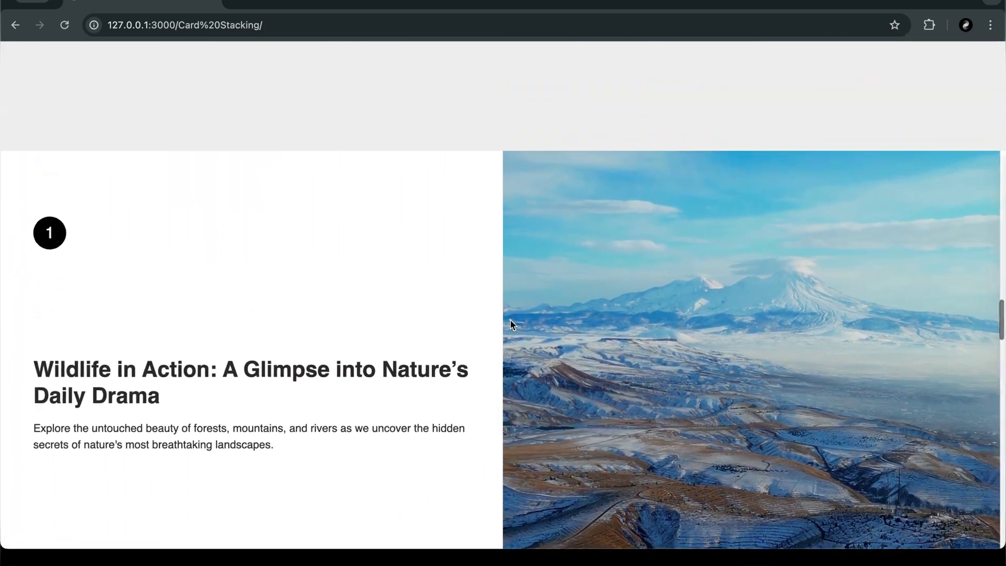
{"action": "scroll", "coordinate": [510, 325], "scroll_direction": "up", "scroll_amount": 2}
{"action": "scroll", "coordinate": [510, 324], "scroll_direction": "up", "scroll_amount": 1}
{"action": "scroll", "coordinate": [510, 324], "scroll_direction": "up", "scroll_amount": 2}
{"action": "scroll", "coordinate": [509, 324], "scroll_direction": "up", "scroll_amount": 2}
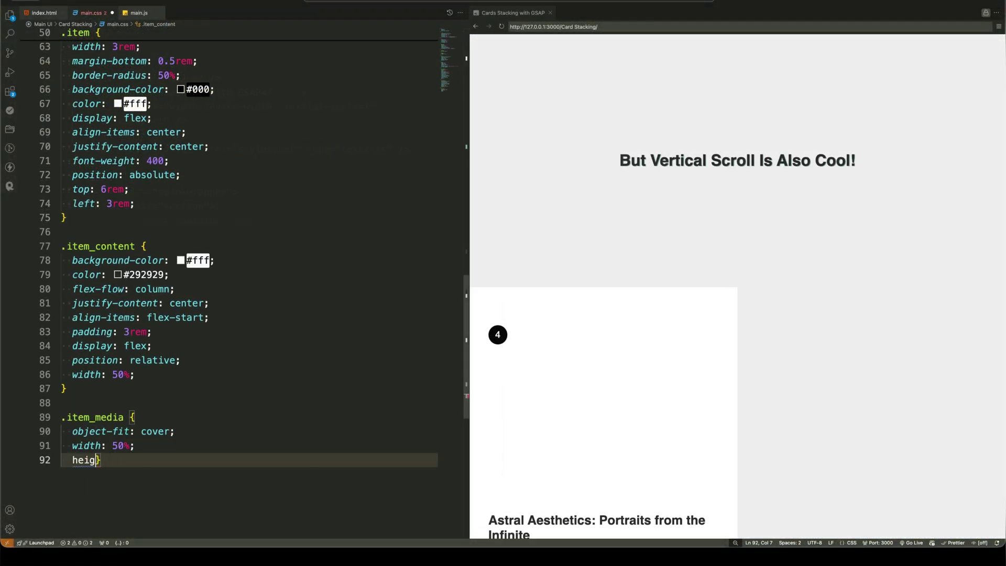
{"action": "type", "text": "padding-global {   padding-left: 2.5rem;   padding-right: 2"}
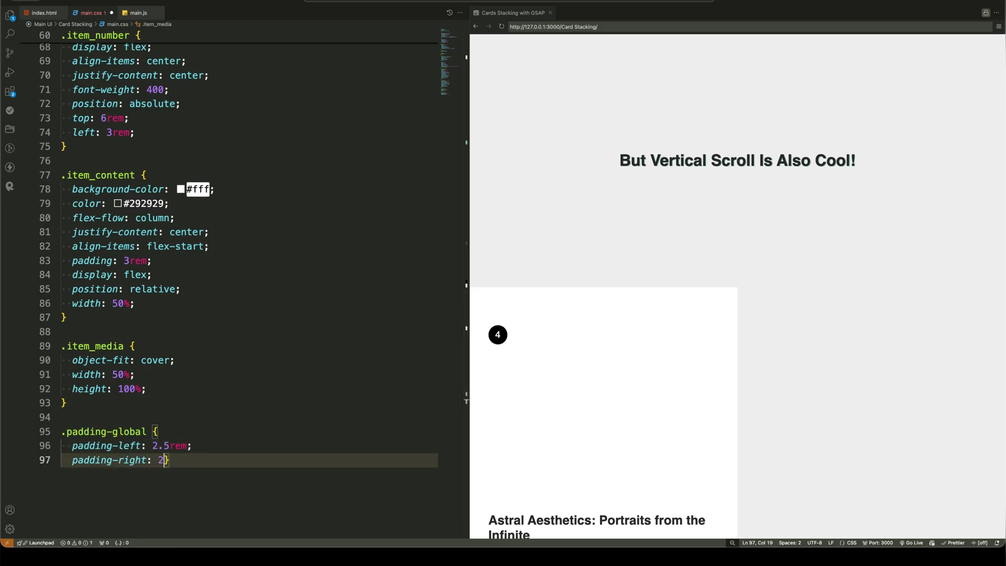
{"action": "type", "text": ".5rem; }  .padding"}
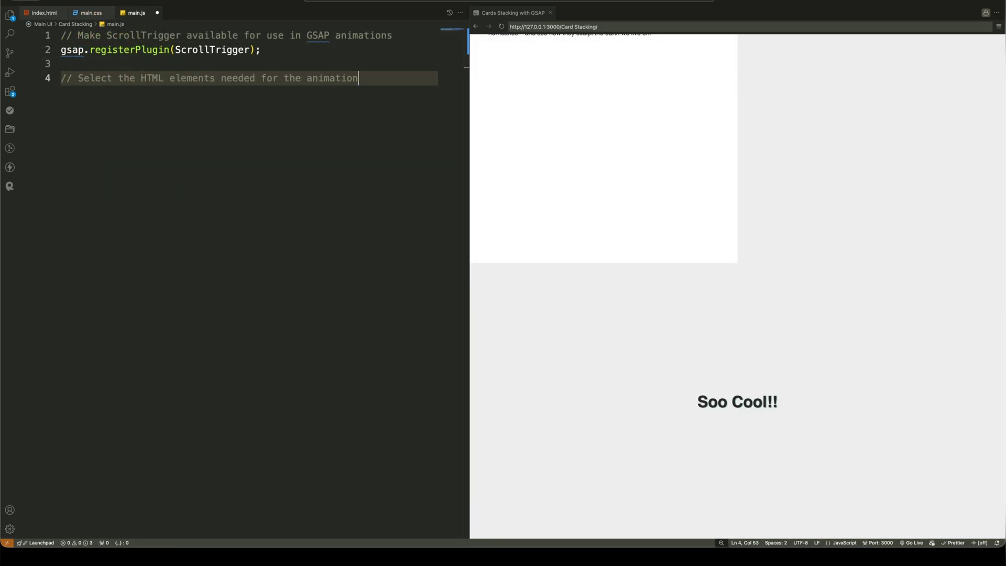
- In main.js, select all .scroll-section elements and loop over them, getting each wrapper and its items
{"action": "key", "text": "Return"}
{"action": "type", "text": "const scrollSectio"}
{"action": "type", "text": "-section\");"}
{"action": "key", "text": "Return"}
{"action": "key", "text": "Return"}
{"action": "type", "text": "scro"}
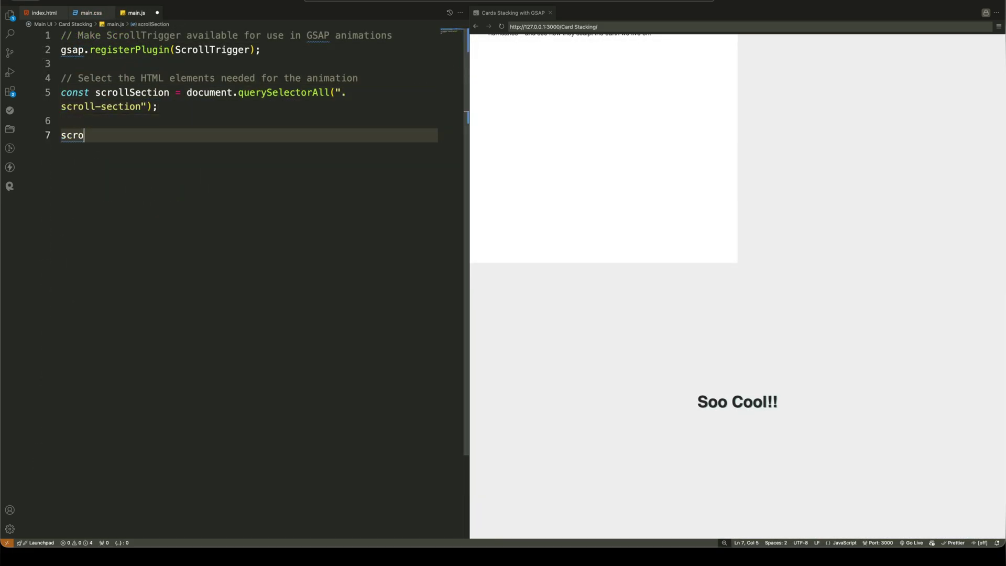
{"action": "type", "text": "tion) => {"}
{"action": "key", "text": "Return"}
{"action": "type", "text": "const wrapper = section.querySelector(\".wrapper"}
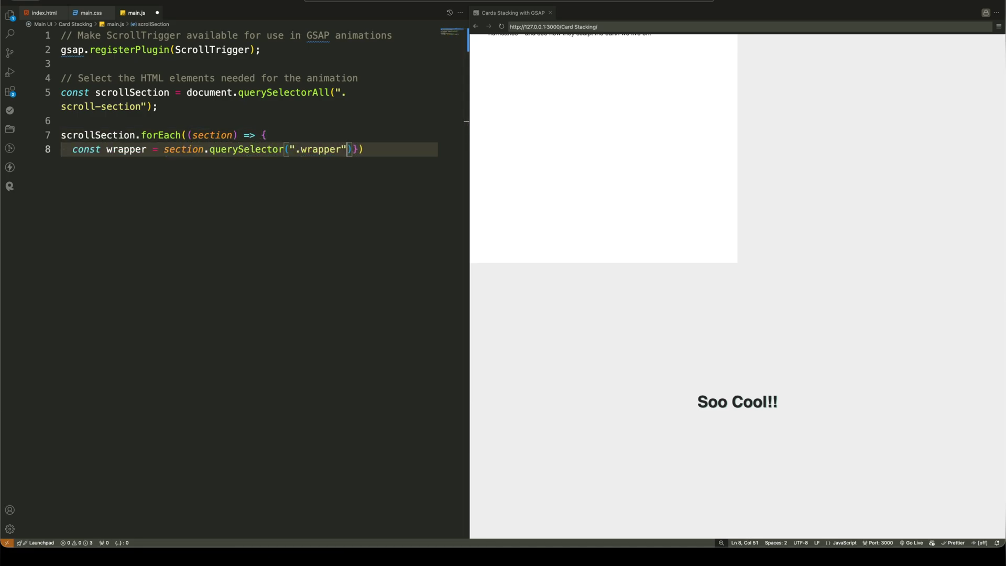
{"action": "type", "text": ");"}
{"action": "key", "text": "Return"}
{"action": "type", "text": "const items = wrapper.querySelectorAll(\".item\");"}
{"action": "key", "text": "Return"}
{"action": "key", "text": "Return"}
{"action": "type", "text": "// Initialize"}
{"action": "key", "text": "Return"}
{"action": "type", "text": "let di)"}
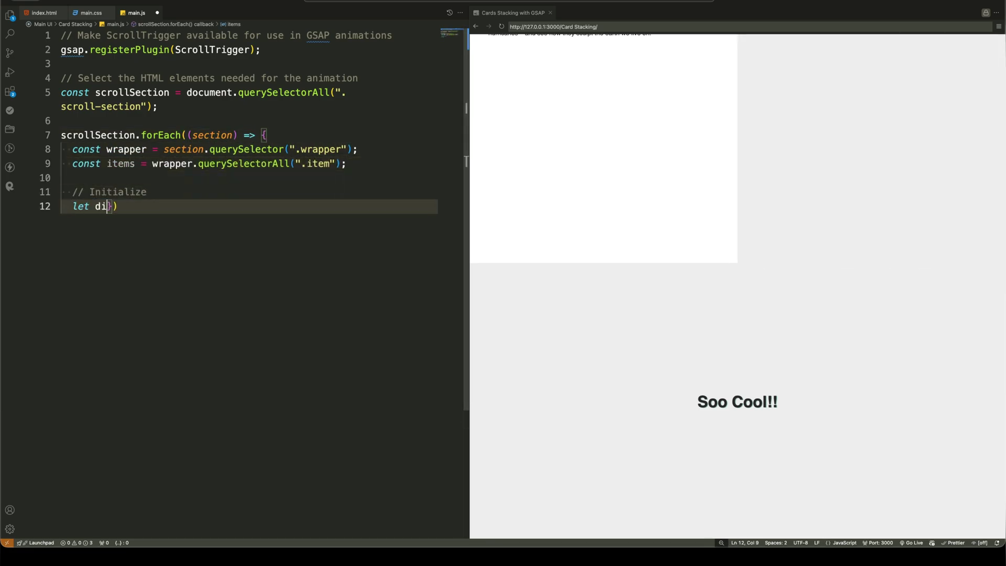
{"action": "type", "text": "let direction = null;"}
{"action": "key", "text": "Return"}
{"action": "key", "text": "Return"}
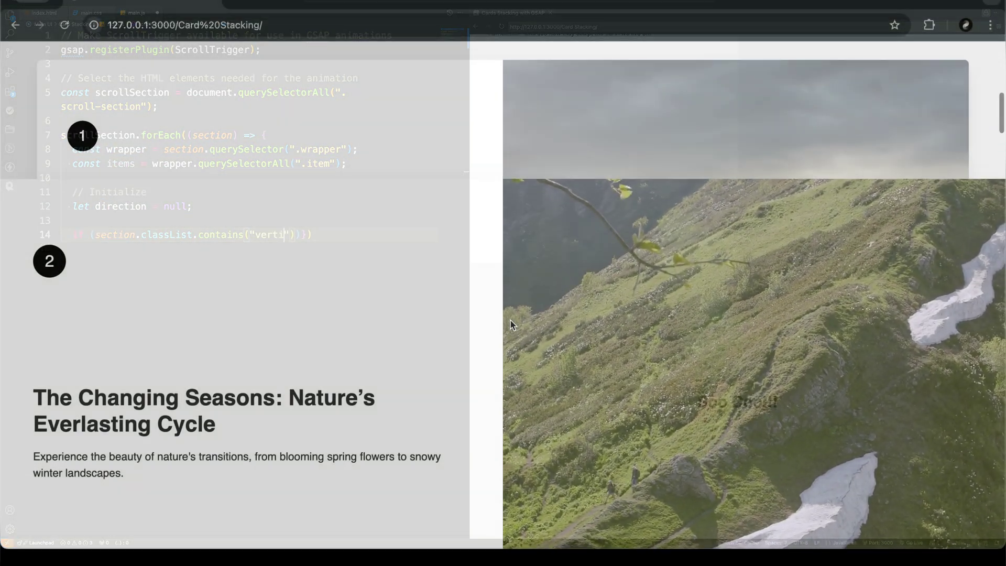
{"action": "scroll", "coordinate": [510, 319], "scroll_direction": "up", "scroll_amount": 5}
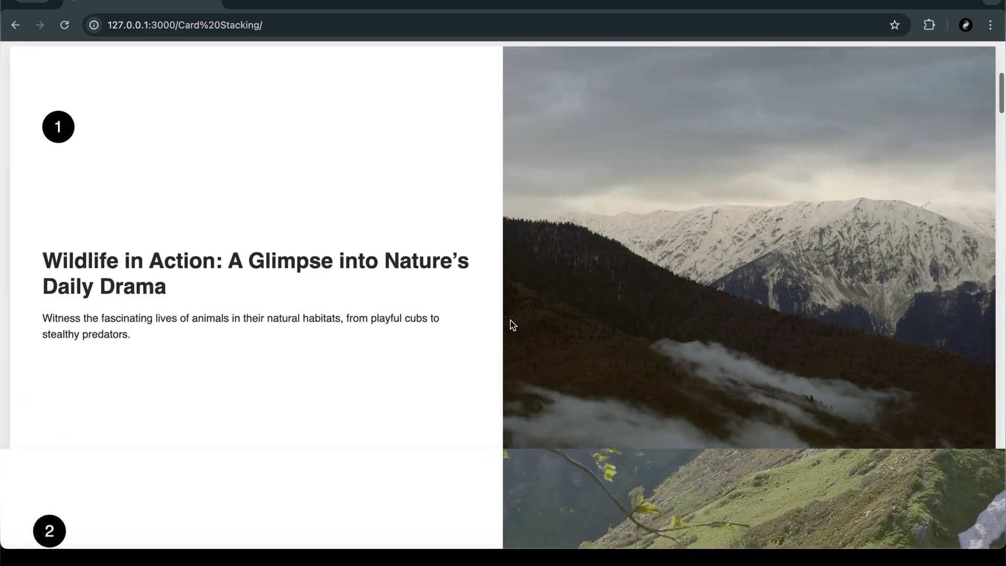
{"action": "scroll", "coordinate": [510, 320], "scroll_direction": "up", "scroll_amount": 3}
{"action": "scroll", "coordinate": [510, 319], "scroll_direction": "up", "scroll_amount": 2}
{"action": "scroll", "coordinate": [510, 320], "scroll_direction": "down", "scroll_amount": 1}
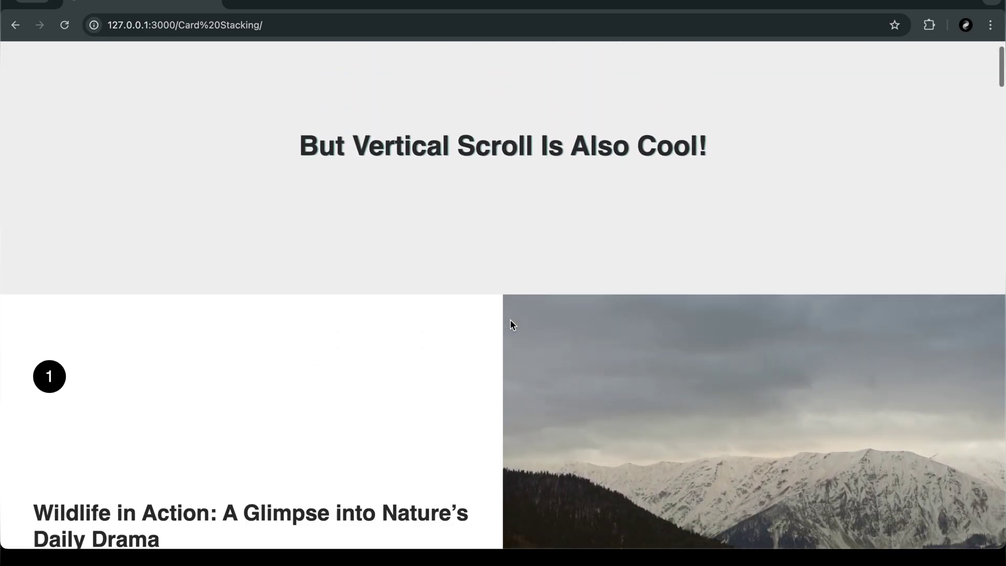
{"action": "scroll", "coordinate": [510, 320], "scroll_direction": "down", "scroll_amount": 3}
{"action": "scroll", "coordinate": [510, 319], "scroll_direction": "down", "scroll_amount": 2}
{"action": "scroll", "coordinate": [510, 320], "scroll_direction": "down", "scroll_amount": 3}
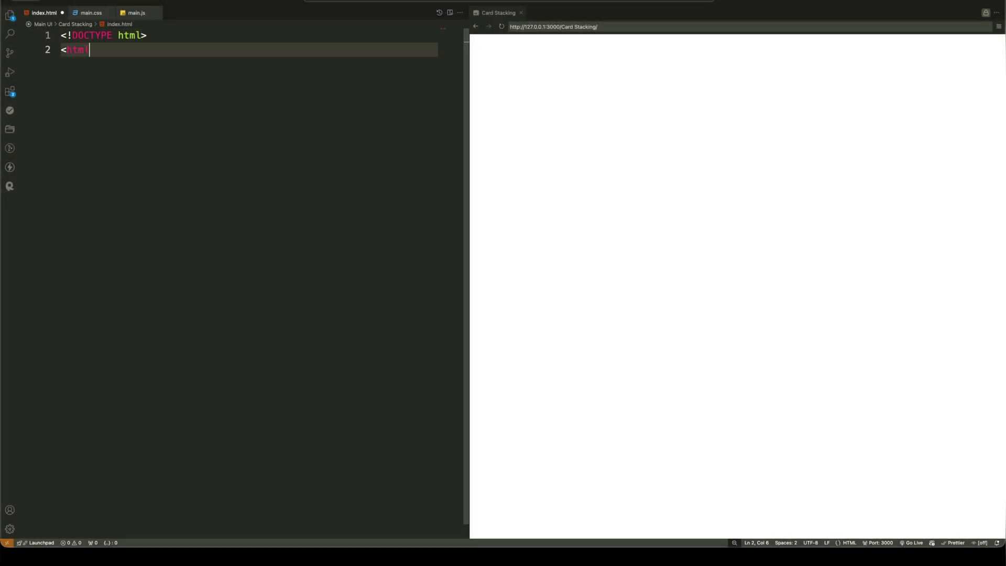
- Complete index.html's head with the meta tags, title and the main.css link
{"action": "key", "text": "Return"}
{"action": "type", "text": "<head> <"}
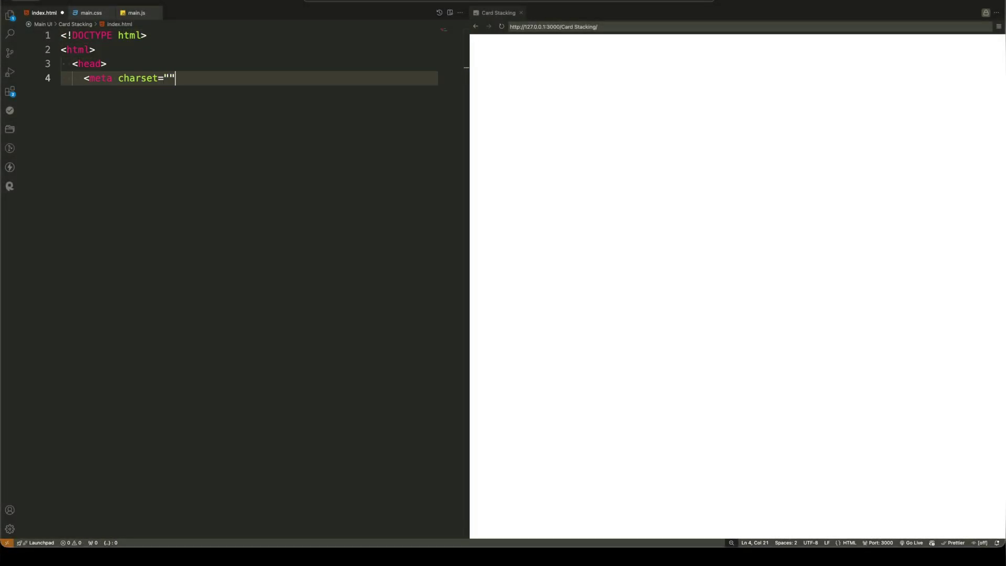
{"action": "type", "text": " />"}
{"action": "key", "text": "Return"}
{"action": "type", "text": "<title>Cards Sta"}
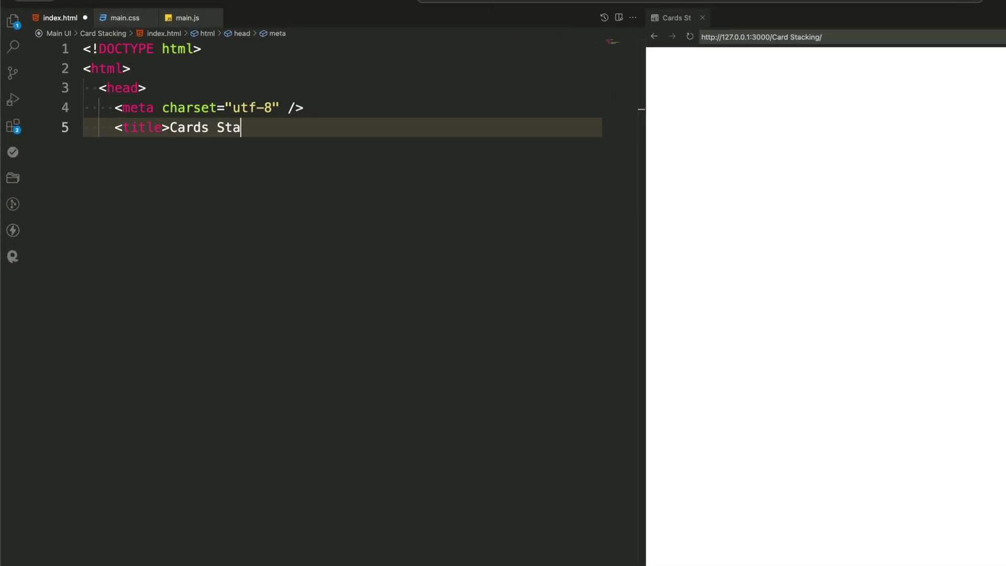
{"action": "type", "text": "le>"}
{"action": "key", "text": "Return"}
{"action": "type", "text": "<m"}
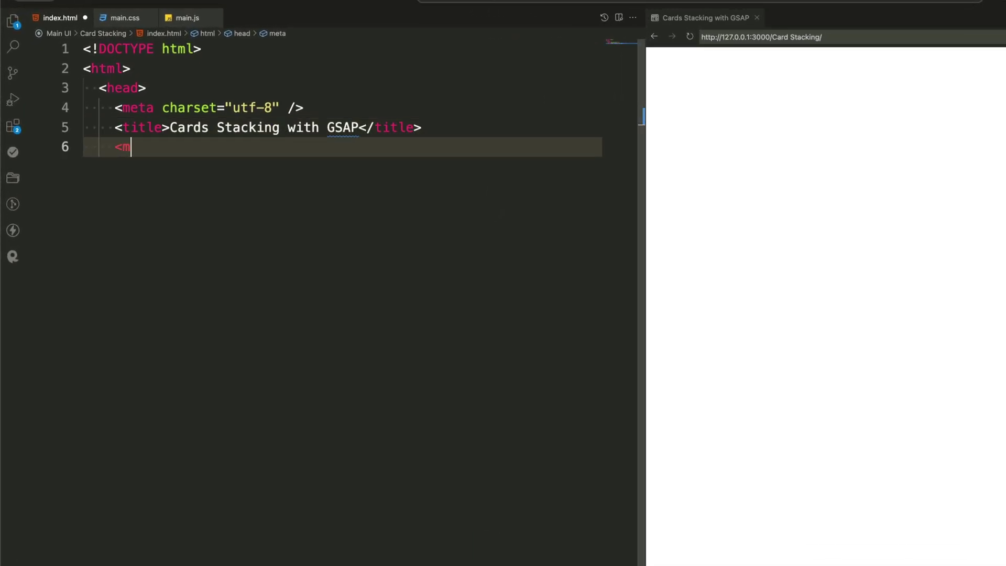
{"action": "type", "text": "eta content=\"width=device-width, initial-scale=1\" name="}
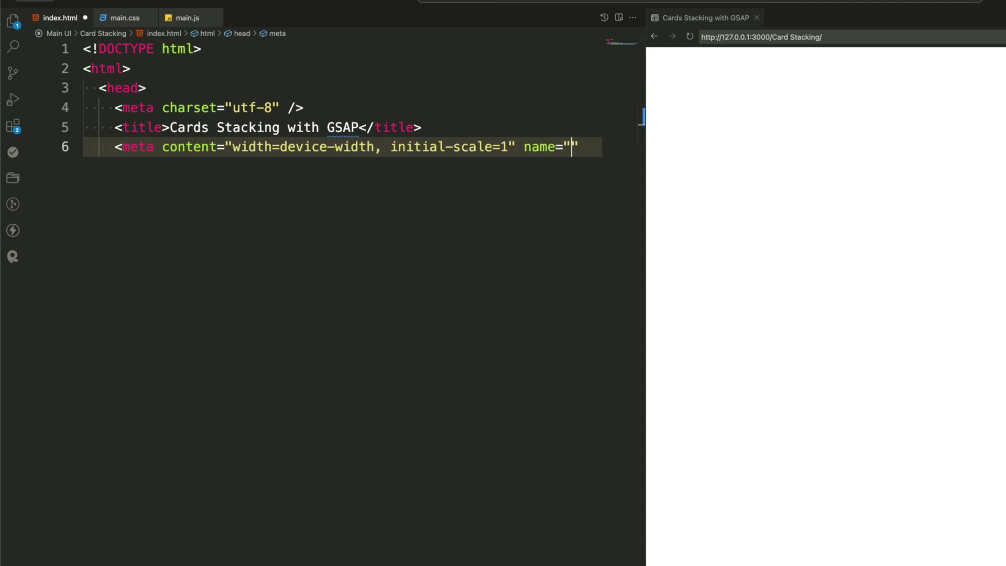
{"action": "type", "text": "viewport\" />"}
{"action": "key", "text": "Return"}
{"action": "key", "text": "Return"}
{"action": "type", "text": "<link href=\"main.css\" rel=\"stylesheet"}
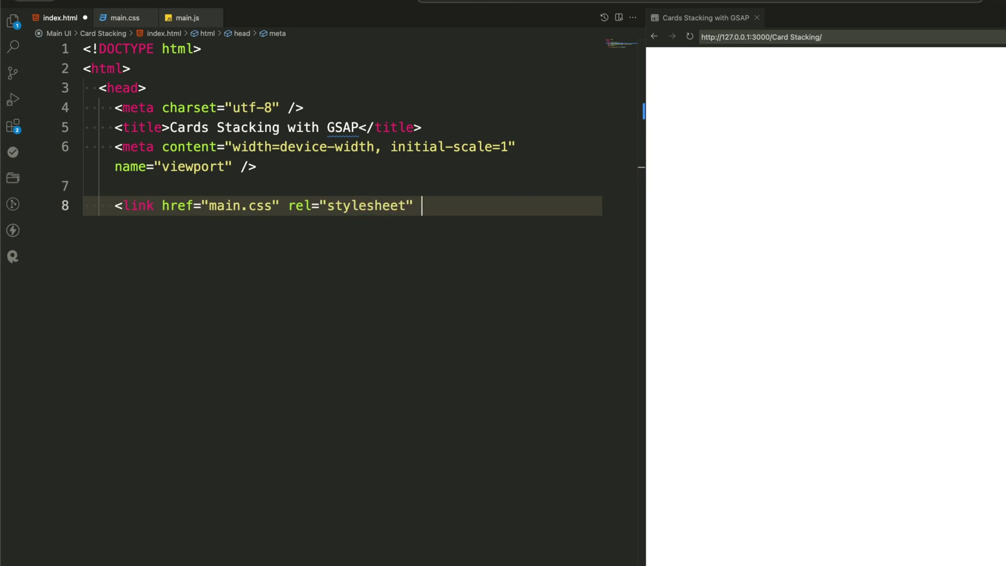
{"action": "type", "text": "s\" /> </he"}
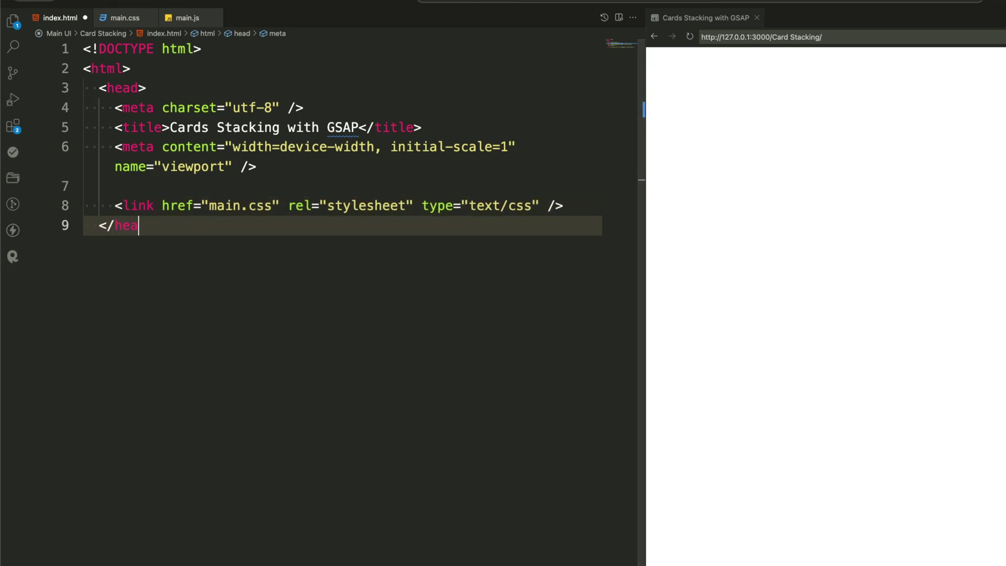
{"action": "type", "text": "ad> <body> <main cl"}
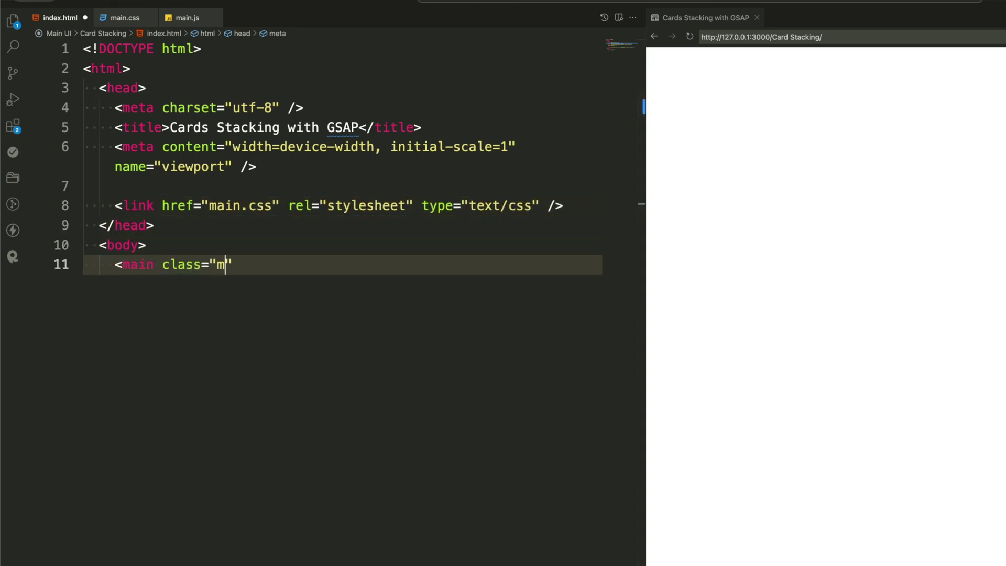
- Nest section, container-medium and padding-vertical divs inside the main-wrapper body
{"action": "key", "text": "Return"}
{"action": "type", "text": "<div class=\"section"}
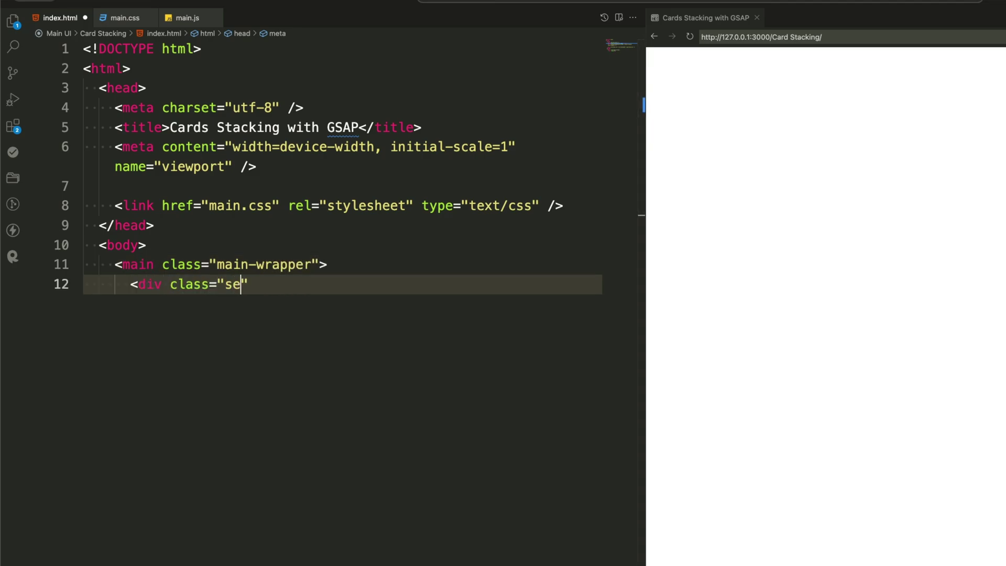
{"action": "type", "text": "\">"}
{"action": "key", "text": "Return"}
{"action": "type", "text": "<div class=\"contain"}
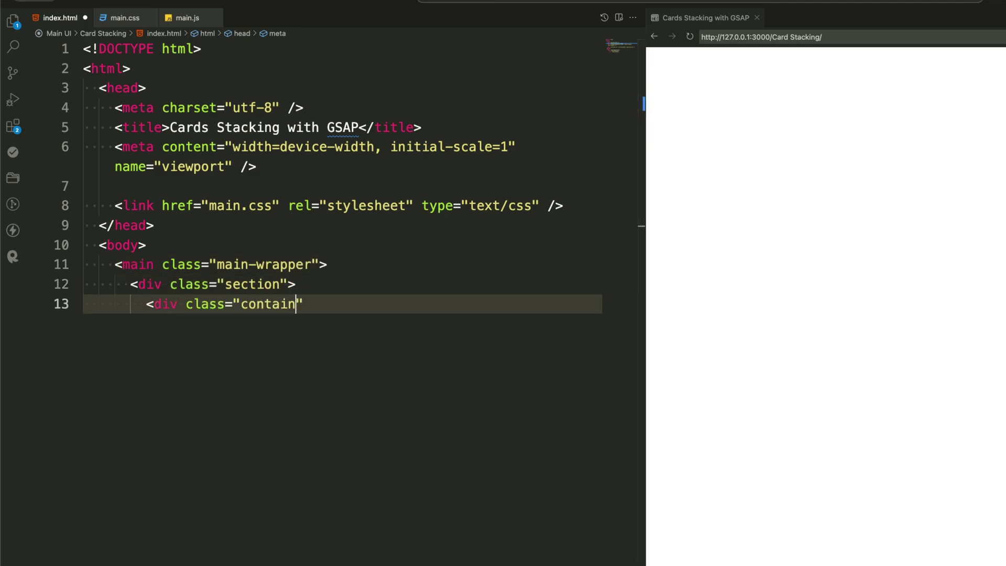
{"action": "type", "text": "\">"}
{"action": "key", "text": "Return"}
{"action": "type", "text": "<div class=\"padd"}
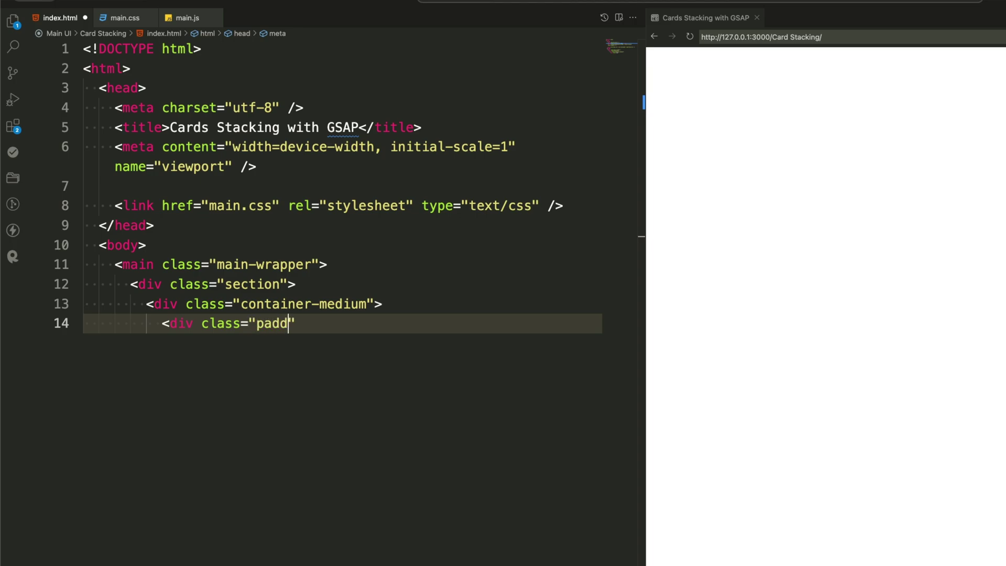
{"action": "type", "text": "\">"}
{"action": "key", "text": "Return"}
{"action": "type", "text": "<div clas"}
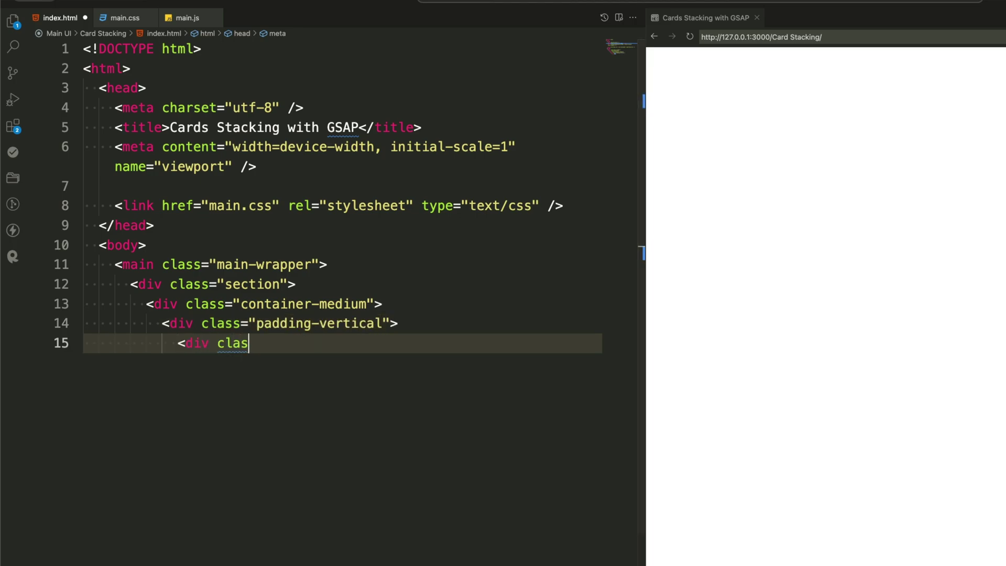
{"action": "type", "text": "s=\"max-width-large\">"}
- Add the h1 'But Vertical Scroll Is Also Cool!' and close its container divs
{"action": "key", "text": "Return"}
{"action": "type", "text": "<h"}
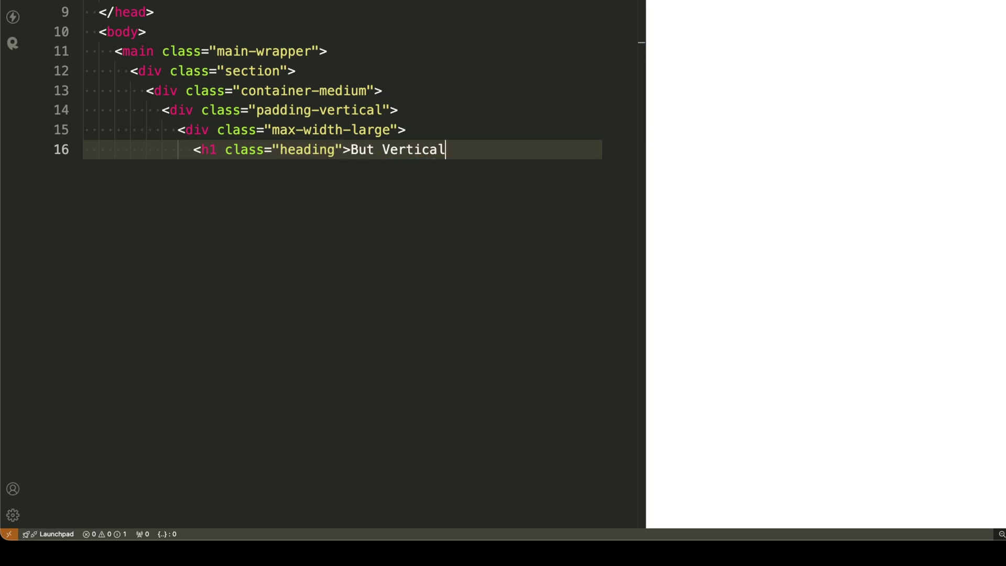
{"action": "type", "text": "o Cool!</h1>"}
{"action": "key", "text": "Return"}
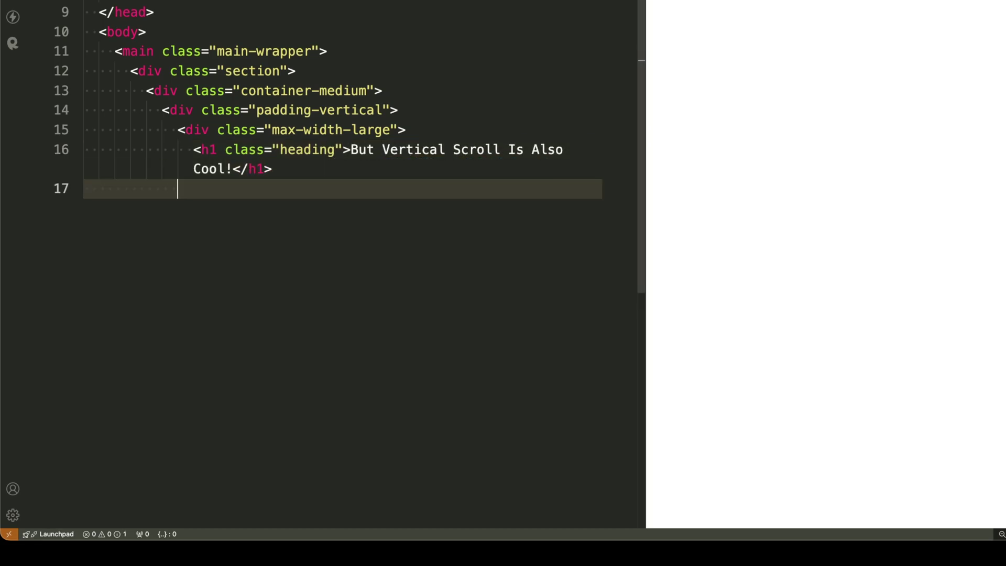
{"action": "type", "text": "</div>"}
{"action": "key", "text": "Return"}
{"action": "type", "text": "</d"}
{"action": "key", "text": "Return"}
{"action": "type", "text": "</ </"}
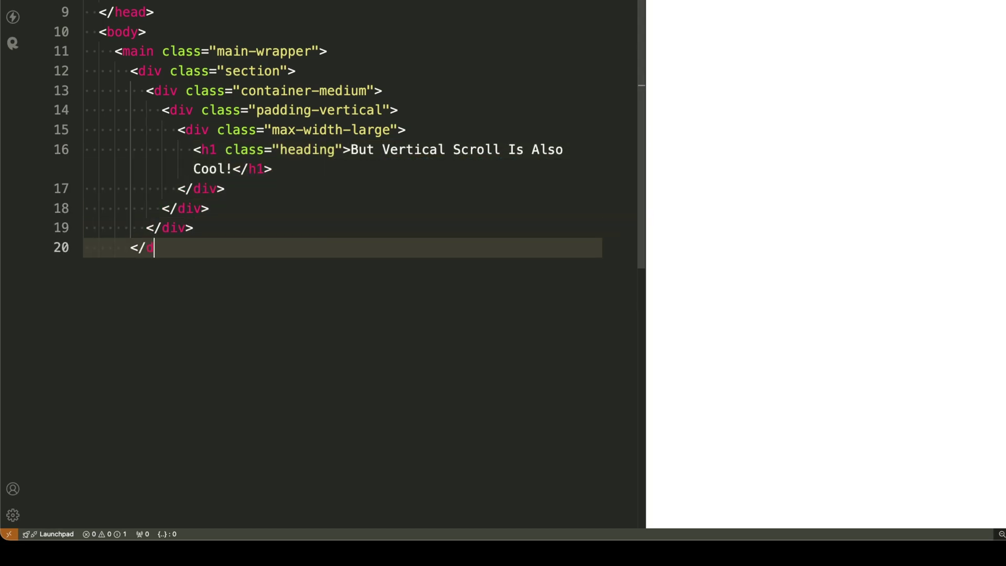
{"action": "key", "text": "Return"}
{"action": "key", "text": "Return"}
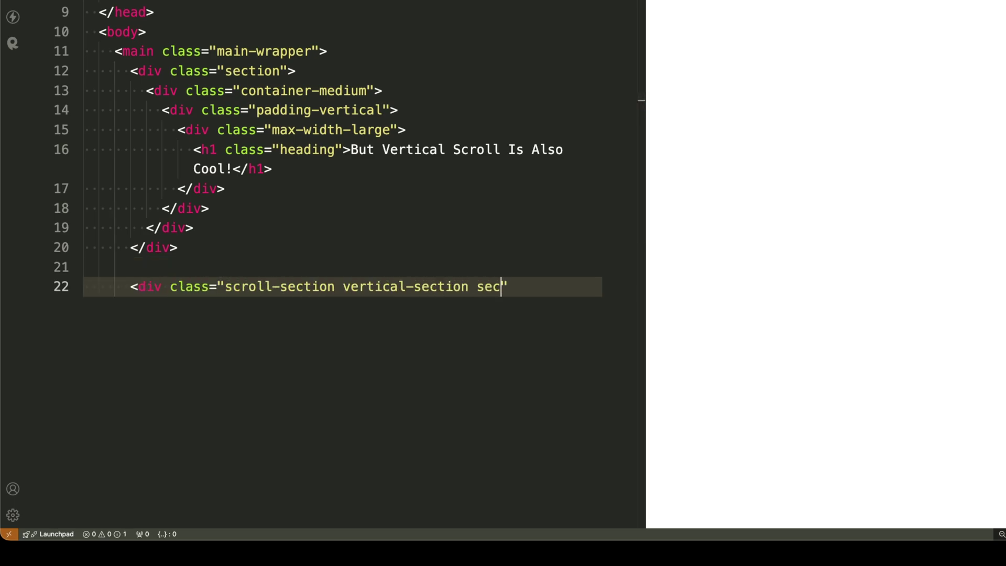
- Open a vertical scroll section with wrapper, list, item and item_content divs
{"action": "key", "text": "Return"}
{"action": "type", "text": "<div class=\"wrap"}
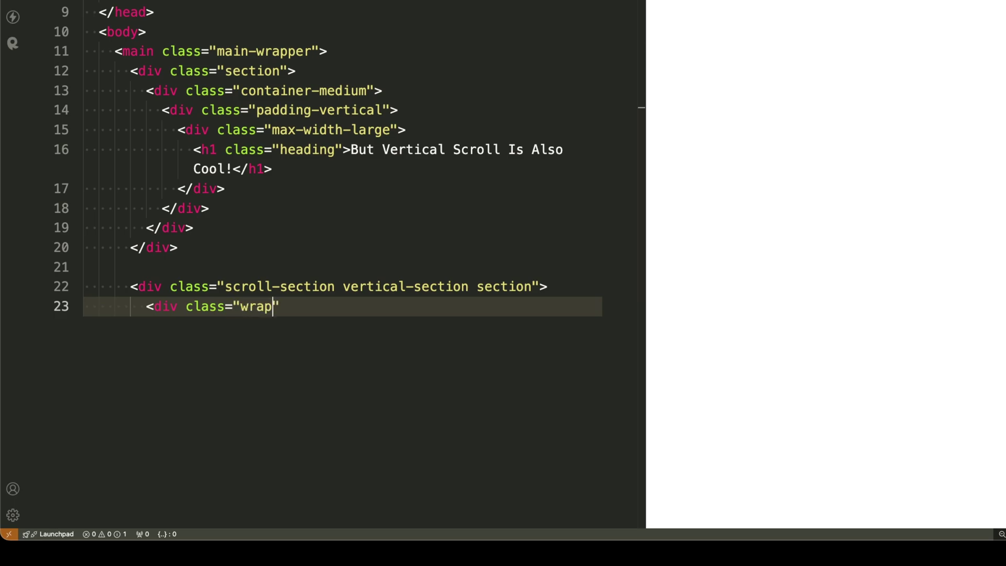
{"action": "type", "text": "per\">"}
{"action": "key", "text": "Return"}
{"action": "type", "text": "<div role=\"list\" class=\"li"}
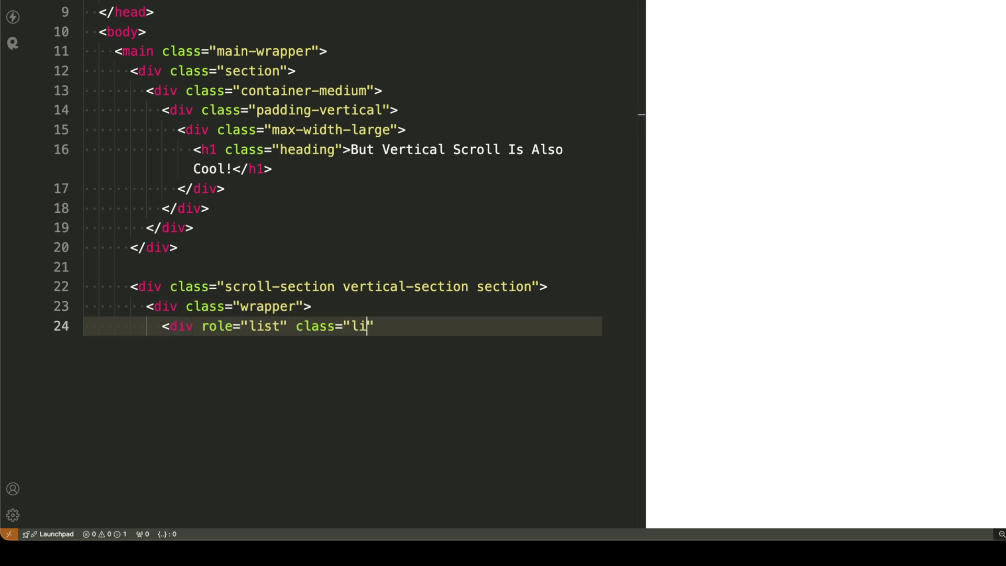
{"action": "type", "text": "st\">"}
{"action": "key", "text": "Return"}
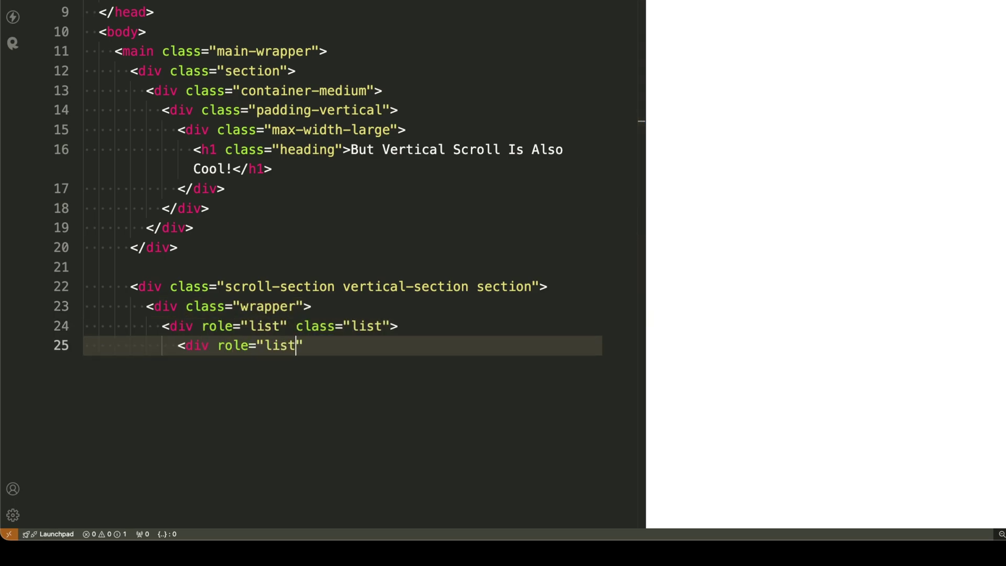
{"action": "type", "text": "em\">"}
{"action": "key", "text": "Return"}
{"action": "type", "text": "<div class=\"item_conte"}
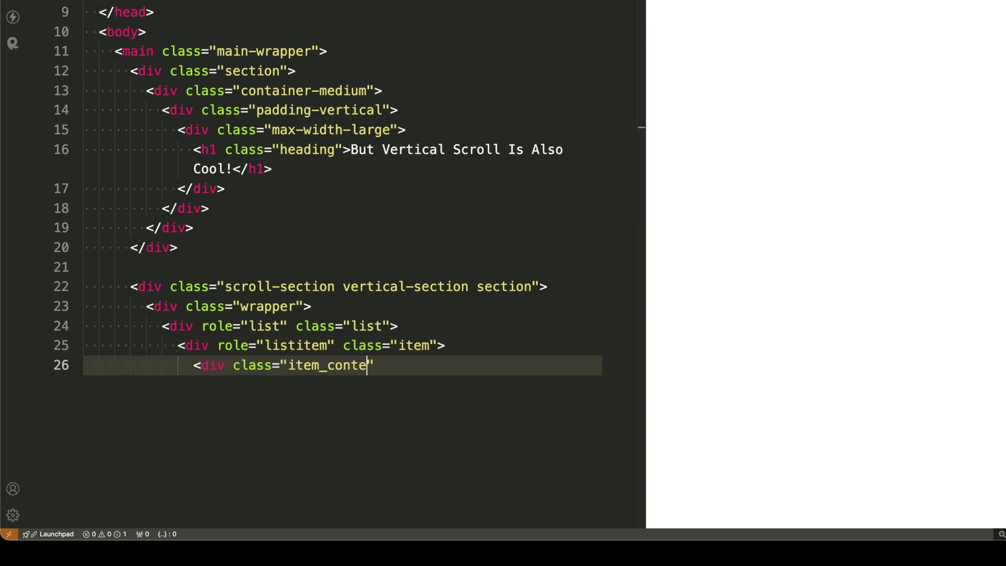
{"action": "type", "text": "nt\">"}
{"action": "key", "text": "Return"}
{"action": "type", "text": "<h2 class=\"item_number\">1</"}
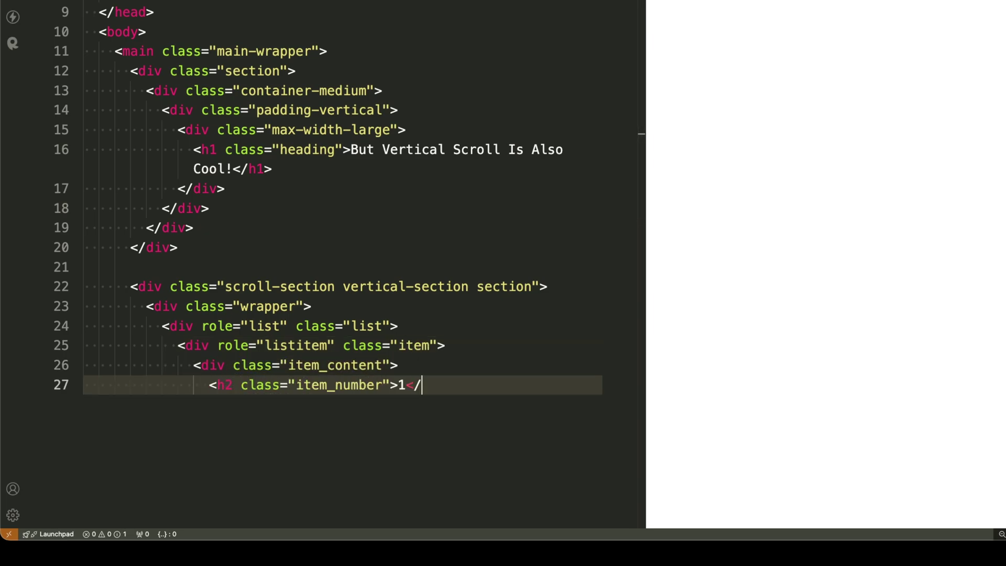
{"action": "type", "text": "h2>"}
- Give the first card a number, h2 title and paragraph, and begin its video tag
{"action": "key", "text": "Return"}
{"action": "type", "text": "<h2"}
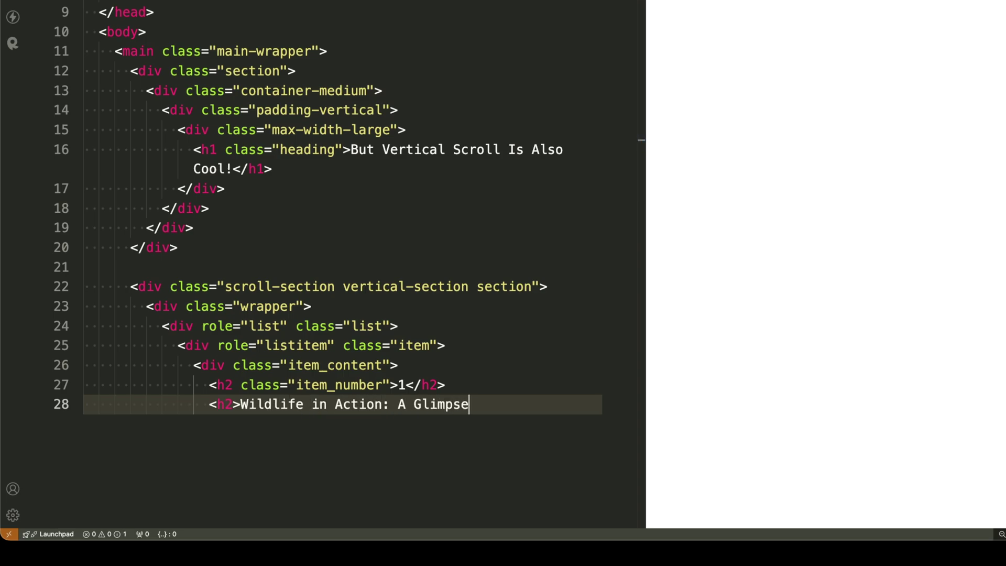
{"action": "type", "text": "Daily Drama</h2"}
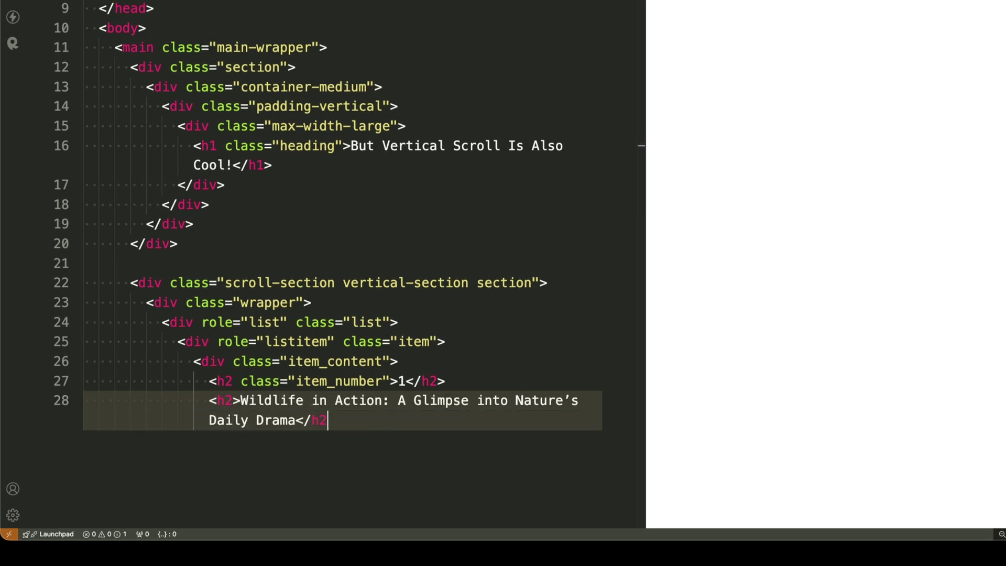
{"action": "type", "text": ">"}
{"action": "key", "text": "Return"}
{"action": "type", "text": "<p "}
{"action": "type", "text": "\">"}
{"action": "key", "text": "Return"}
{"action": "type", "text": "Witness the fascinating lives of"}
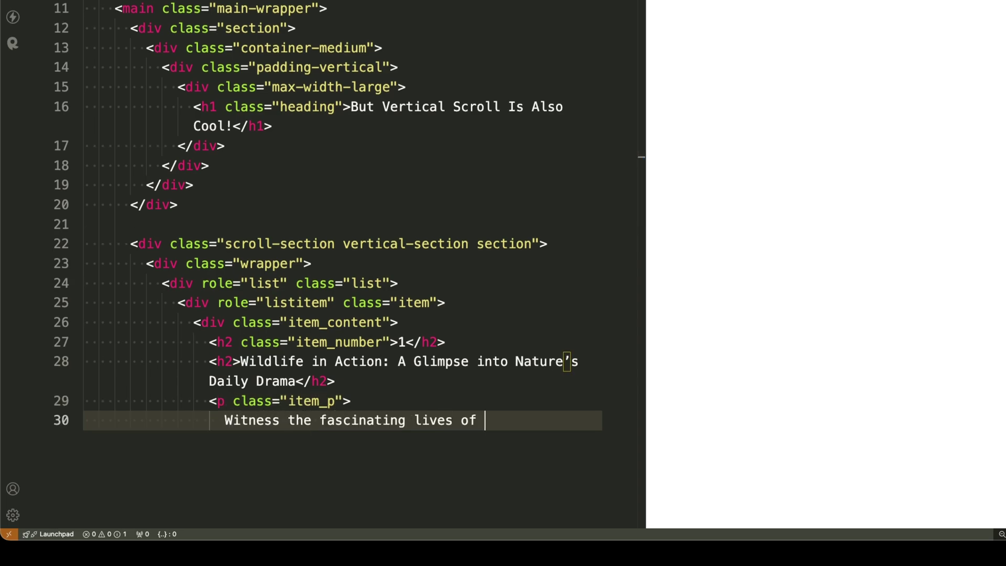
{"action": "type", "text": "heir natural"}
{"action": "key", "text": "Return"}
{"action": "type", "text": "habitats, from playful cubs"}
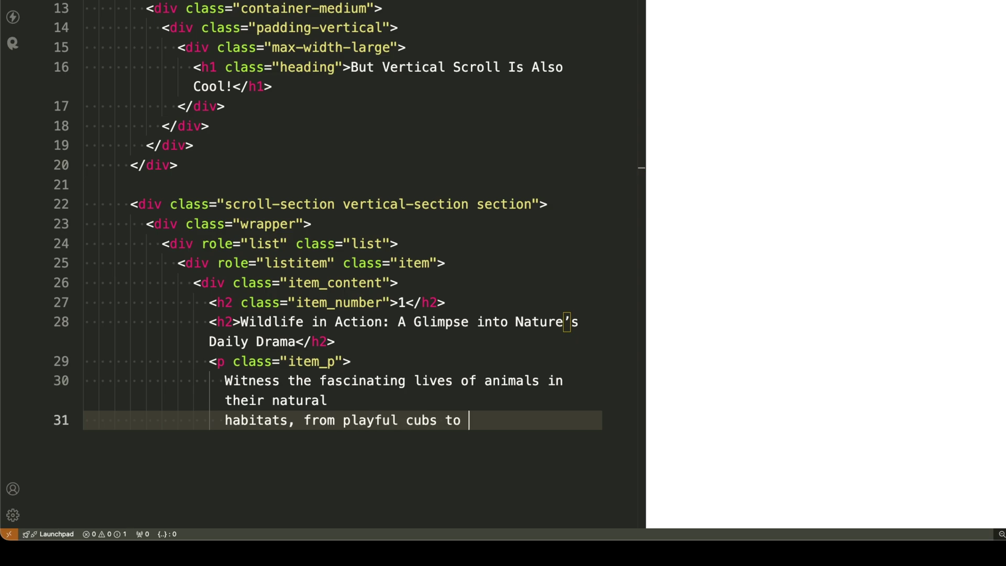
{"action": "type", "text": "tors."}
{"action": "key", "text": "Return"}
{"action": "type", "text": "</p>"}
{"action": "key", "text": "Return"}
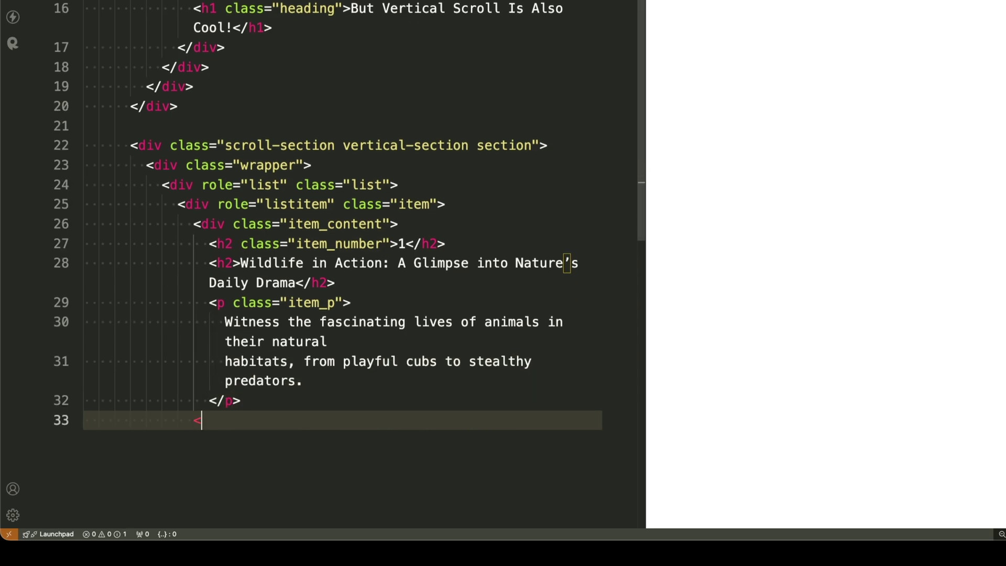
{"action": "type", "text": "</div> <video src=\"./assets/"}
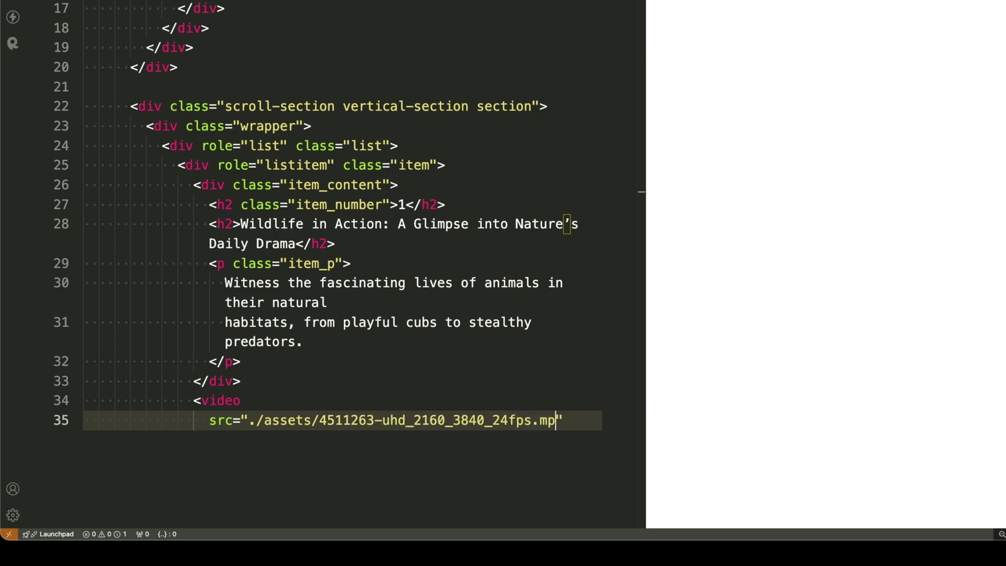
{"action": "type", "text": "4511263-uhd_2160_3840_24fps.mp4\" loading=\"lazy\" autopla"}
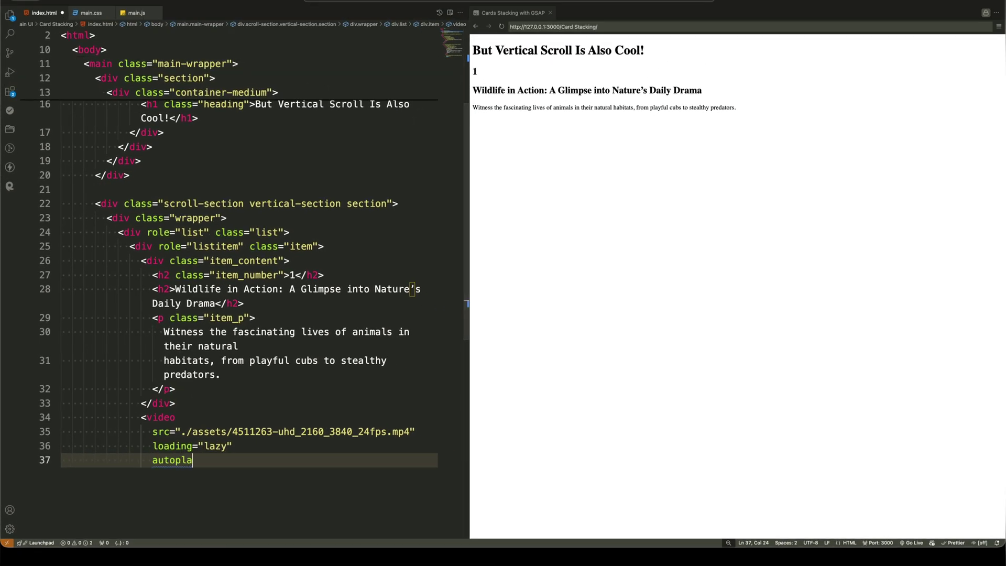
{"action": "type", "text": "y muted loop class=\"item_media\" >"}
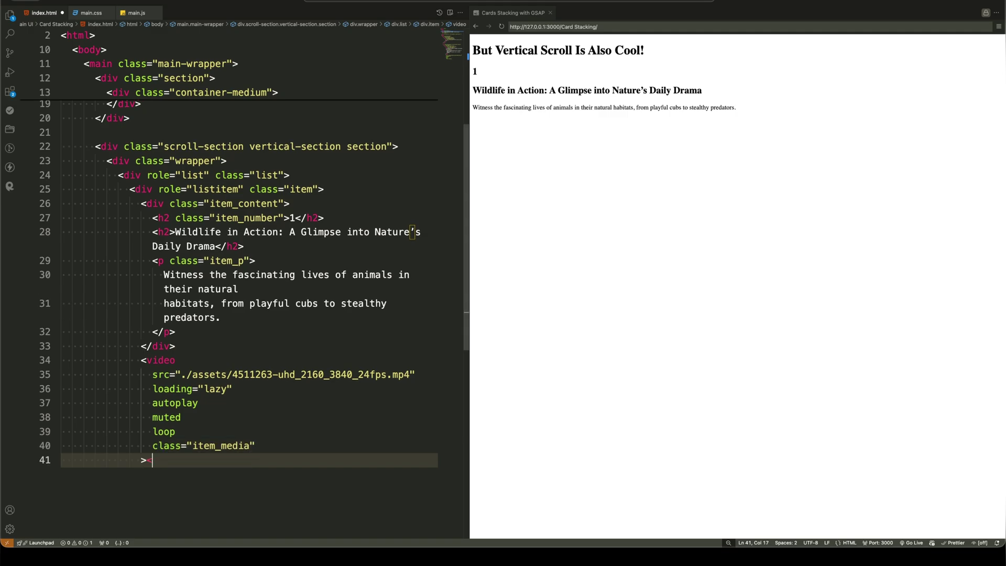
- Close the first card's autoplay, muted, looping video and its item div
{"action": "key", "text": "Return"}
{"action": "type", "text": "</div> </"}
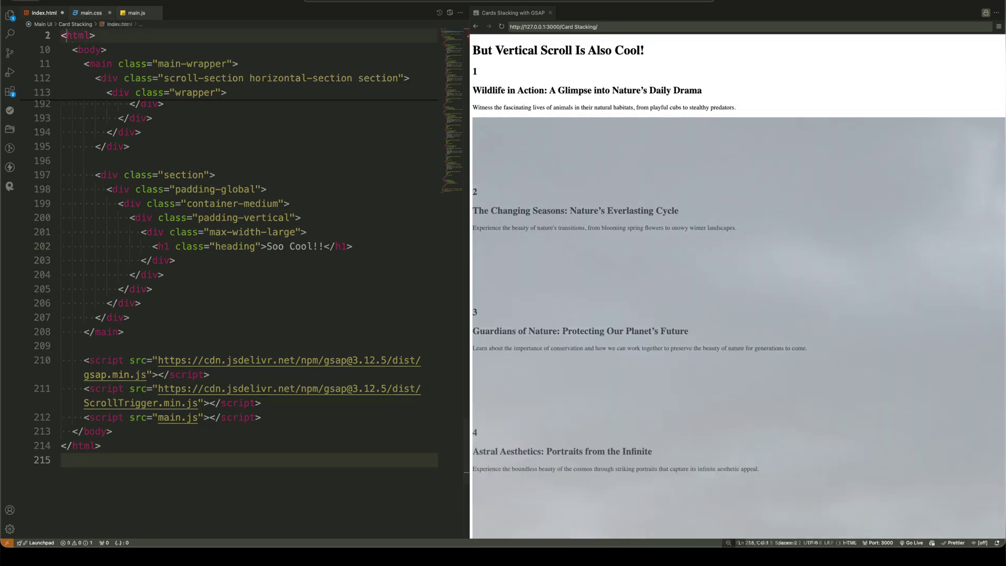
{"action": "type", "text": ": 0;"}
- Add a universal reset rule with box-sizing at the top of main.css
{"action": "key", "text": "Return"}
{"action": "type", "text": "margin: 0;"}
{"action": "key", "text": "Return"}
{"action": "type", "text": "box-sizing:"}
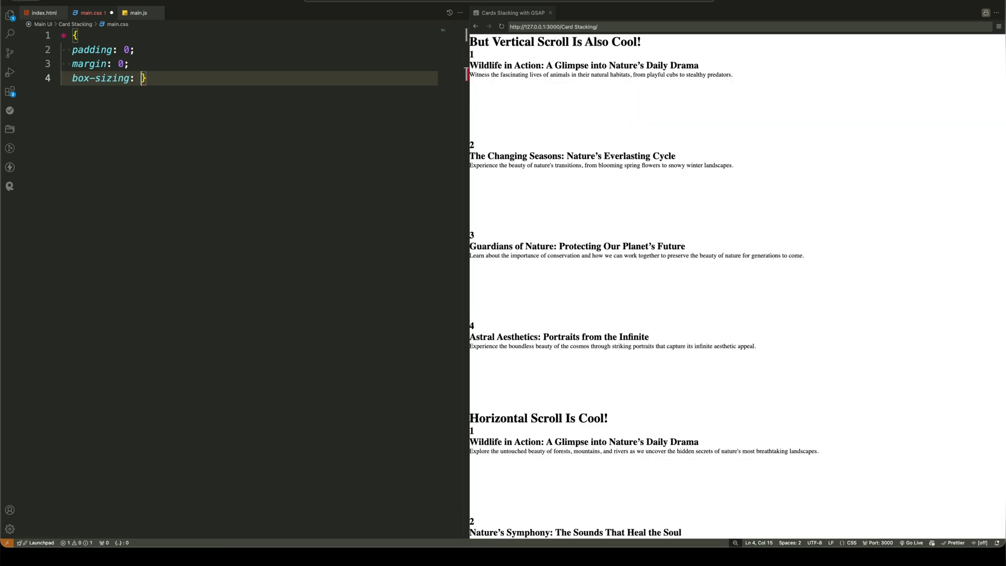
{"action": "type", "text": ";"}
{"action": "key", "text": "Return"}
{"action": "key", "text": "End"}
{"action": "key", "text": "Return"}
{"action": "key", "text": "Return"}
{"action": "type", "text": "body {"}
- Give the body a light grey background, sans-serif font, font size, line height and colour transition
{"action": "key", "text": "Return"}
{"action": "type", "text": "ba"}
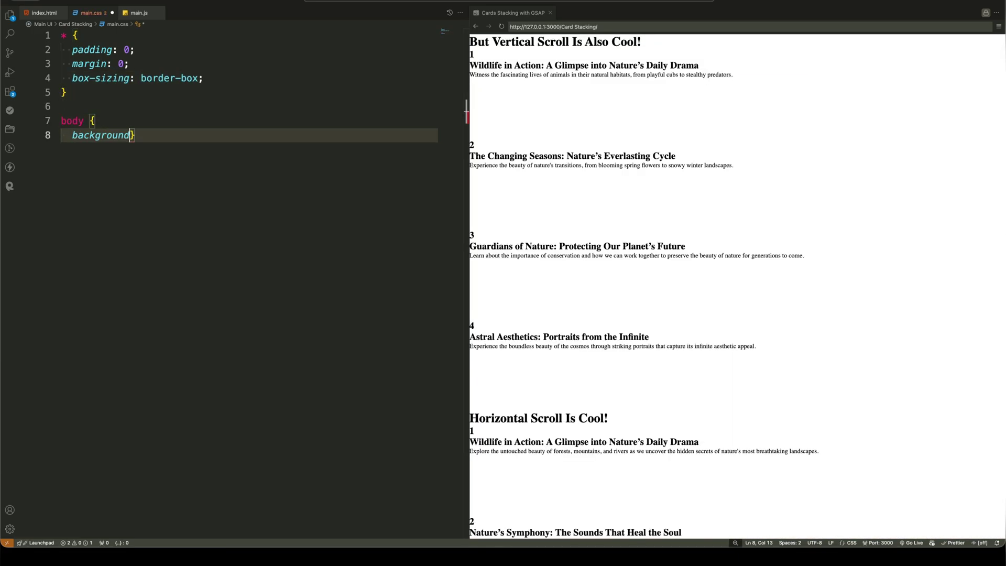
{"action": "type", "text": "eeee;"}
{"action": "key", "text": "Return"}
{"action": "type", "text": "color: #292929;"}
{"action": "key", "text": "Return"}
{"action": "type", "text": "font-family: s"}
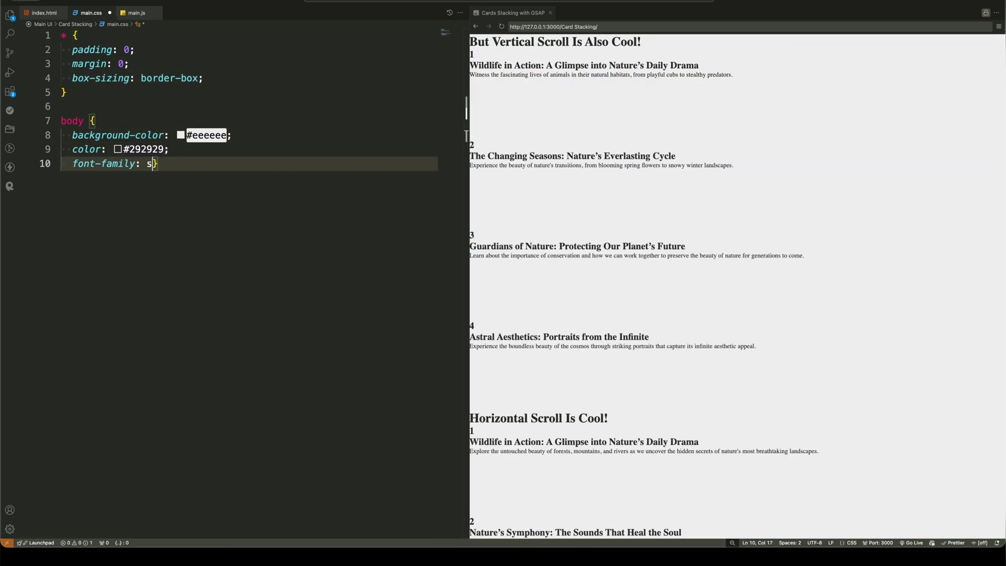
{"action": "type", "text": "ans-serif;"}
{"action": "key", "text": "Return"}
{"action": "type", "text": "font-size: 1rem;"}
{"action": "key", "text": "Return"}
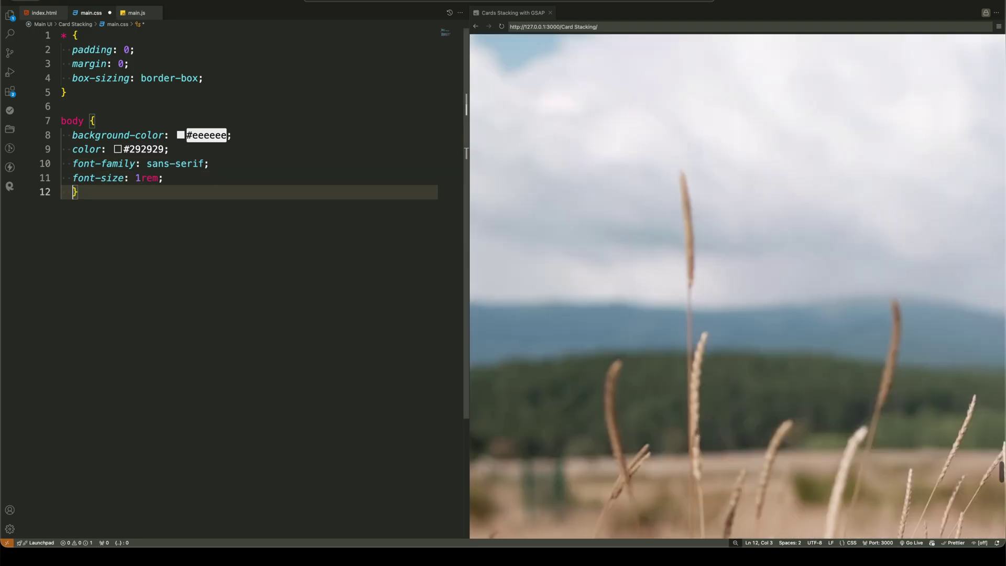
{"action": "type", "text": "ht: 1.5;"}
{"action": "key", "text": "Return"}
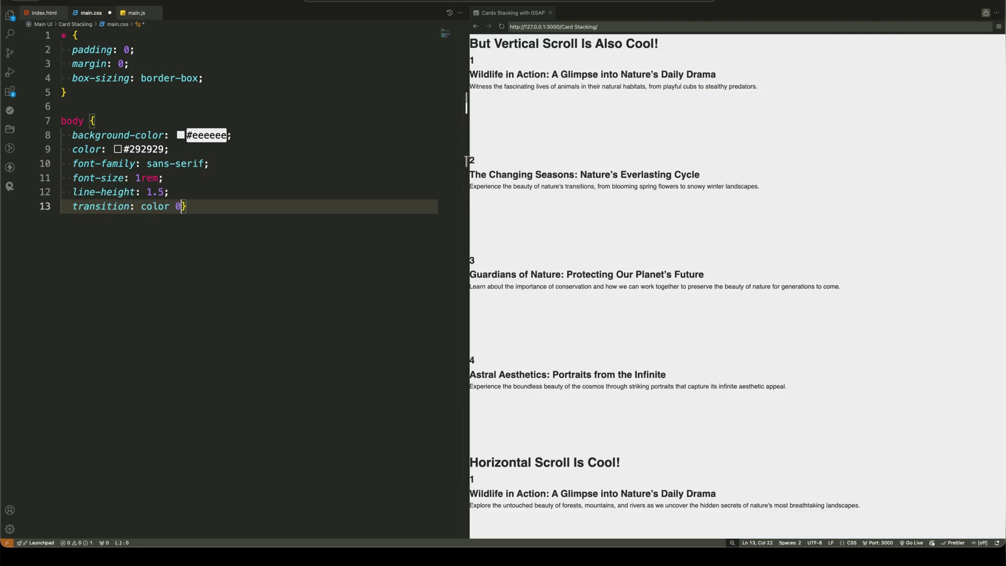
{"action": "type", "text": "or 0.3s;"}
{"action": "key", "text": "Return"}
{"action": "type", "text": "h2 {   "}
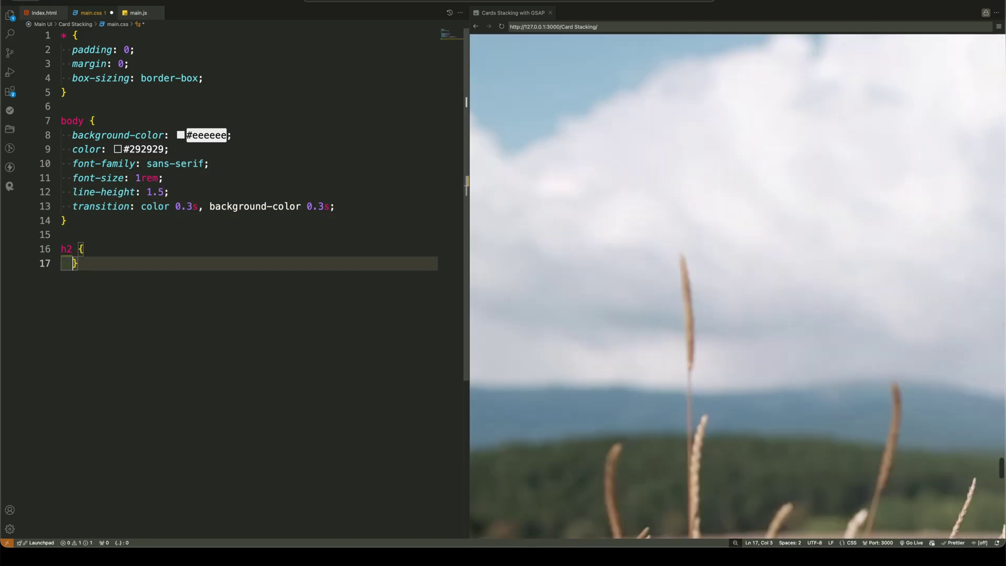
{"action": "type", "text": "margin-top: 0;"}
- Set the h2 margin-bottom, font size and line height
{"action": "key", "text": "Return"}
{"action": "type", "text": "in-bottom: 1rem;"}
{"action": "key", "text": "Return"}
{"action": "type", "text": "fon"}
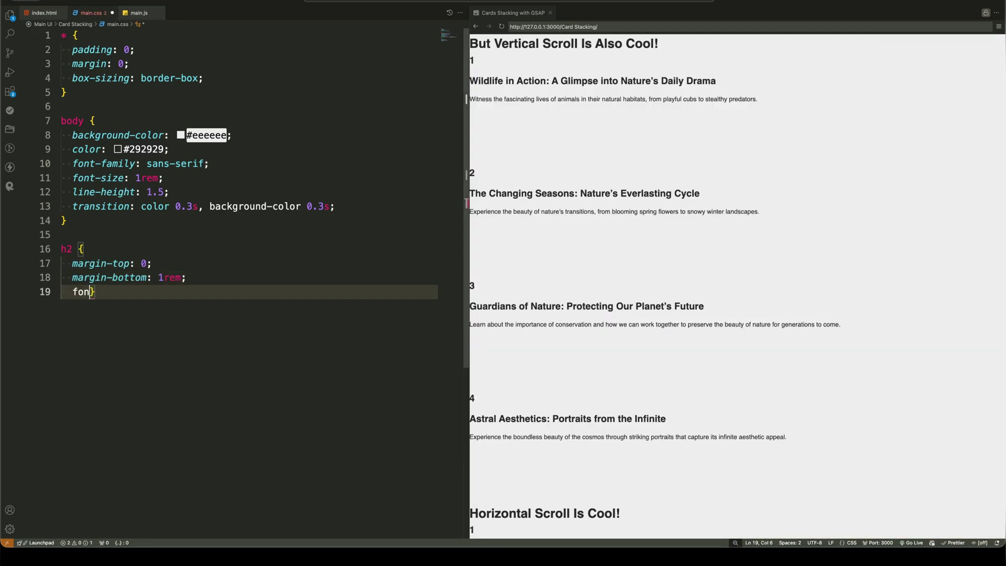
{"action": "type", "text": "em;"}
{"action": "key", "text": "Return"}
{"action": "type", "text": "font-weight: 700;"}
{"action": "key", "text": "Return"}
{"action": "type", "text": "line-height: 1."}
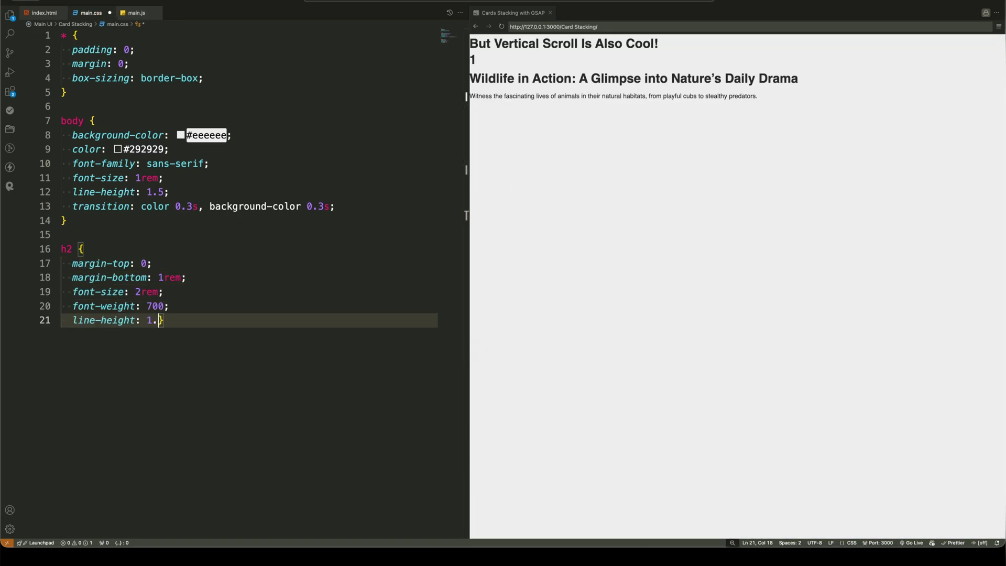
{"action": "type", "text": "2;"}
{"action": "key", "text": "Return"}
{"action": "type", "text": "}"}
{"action": "key", "text": "Return"}
{"action": "key", "text": "Return"}
{"action": "type", "text": ".heading {"}
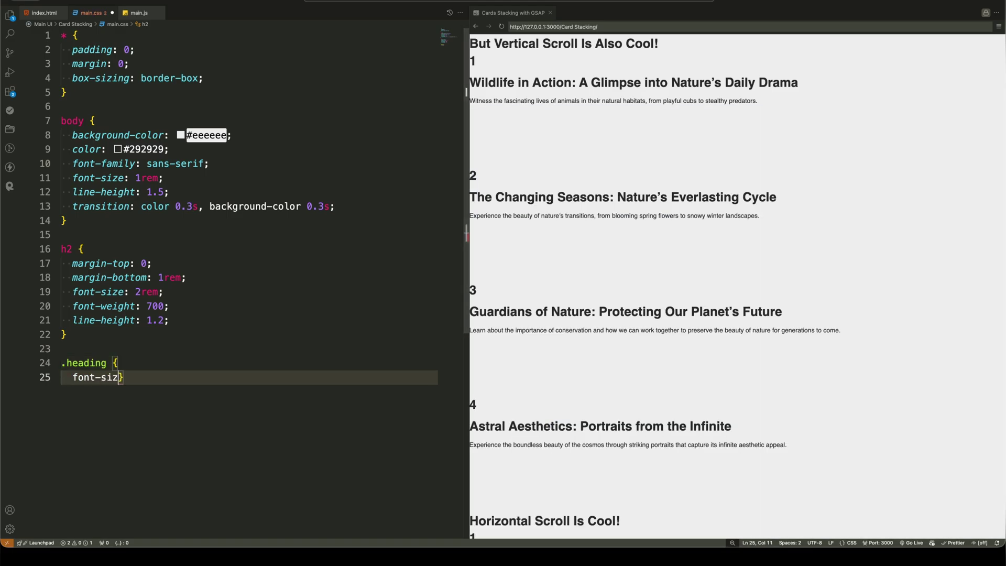
{"action": "type", "text": "m;"}
- Give .heading a font size and flex centring, both vertical and horizontal
{"action": "key", "text": "Return"}
{"action": "type", "text": "height: 50vh;"}
{"action": "key", "text": "Return"}
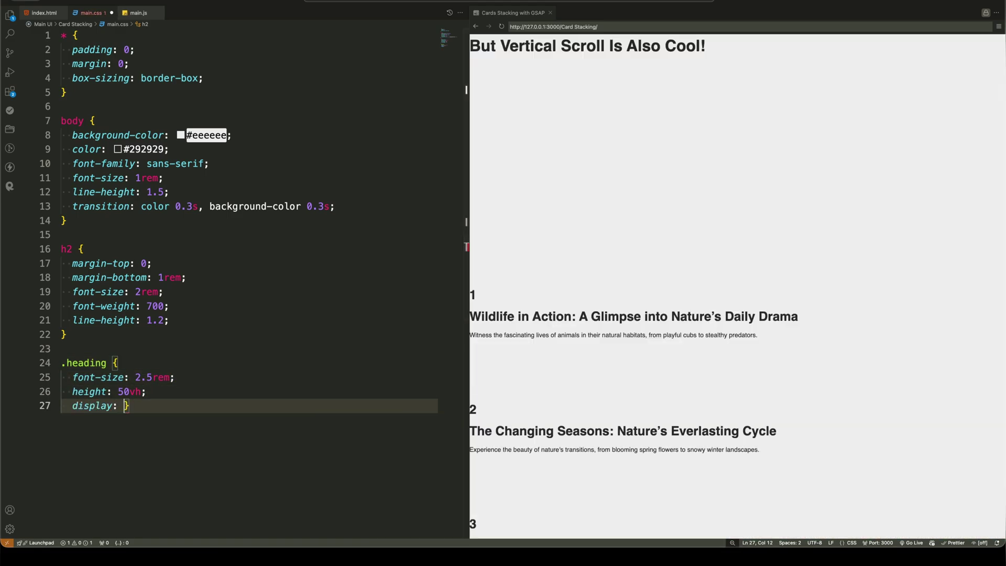
{"action": "type", "text": "display: flex;   align-items: center;"}
{"action": "key", "text": "Return"}
{"action": "type", "text": "justify-"}
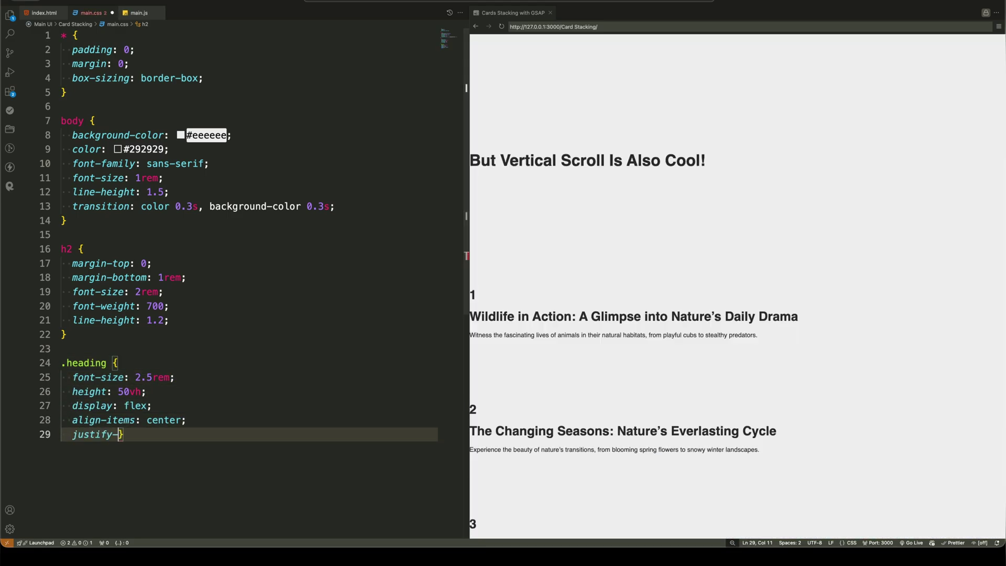
{"action": "type", "text": "content: center;"}
{"action": "key", "text": "Return"}
{"action": "type", "text": "text-shadow: 0.04em 0.04em 0 #81b5ab"}
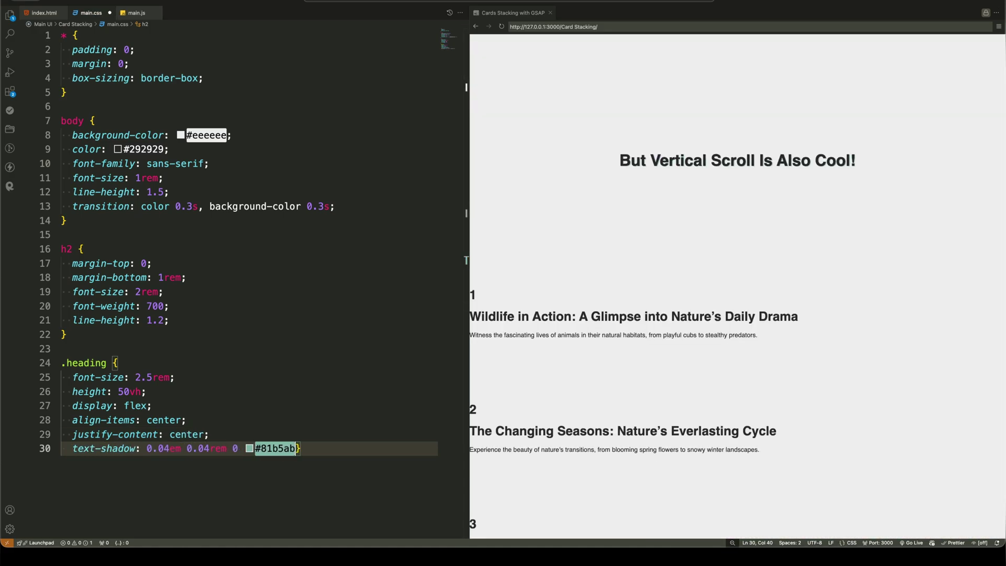
{"action": "type", "text": ";"}
- Add .section with overflow hidden and .wrapper with height 100vh
{"action": "key", "text": "Return"}
{"action": "key", "text": "Return"}
{"action": "type", "text": ".section {"}
{"action": "key", "text": "Return"}
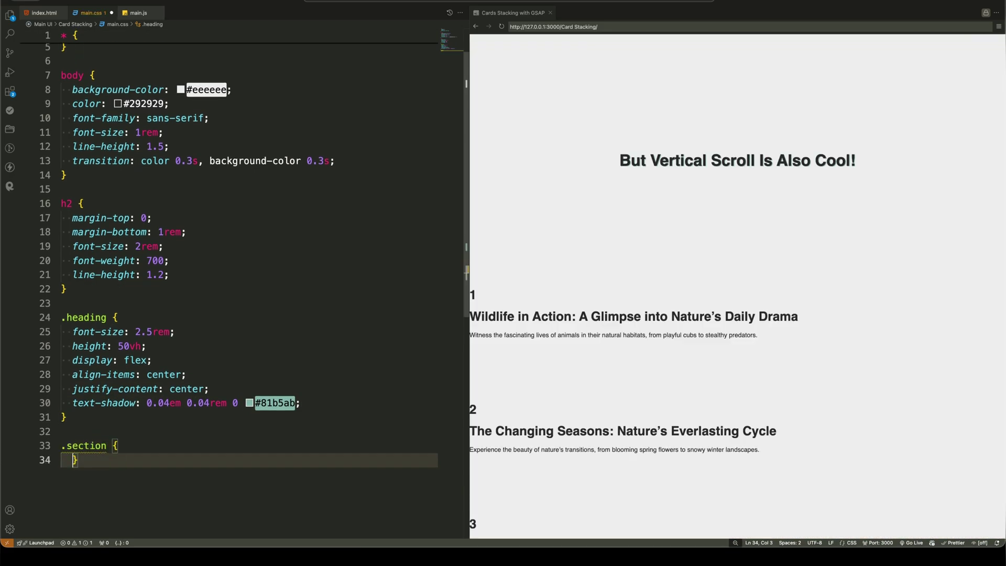
{"action": "type", "text": "hidden;"}
{"action": "key", "text": "Down"}
{"action": "key", "text": "Return"}
{"action": "key", "text": "Return"}
{"action": "type", "text": ".wrapper {"}
{"action": "key", "text": "Return"}
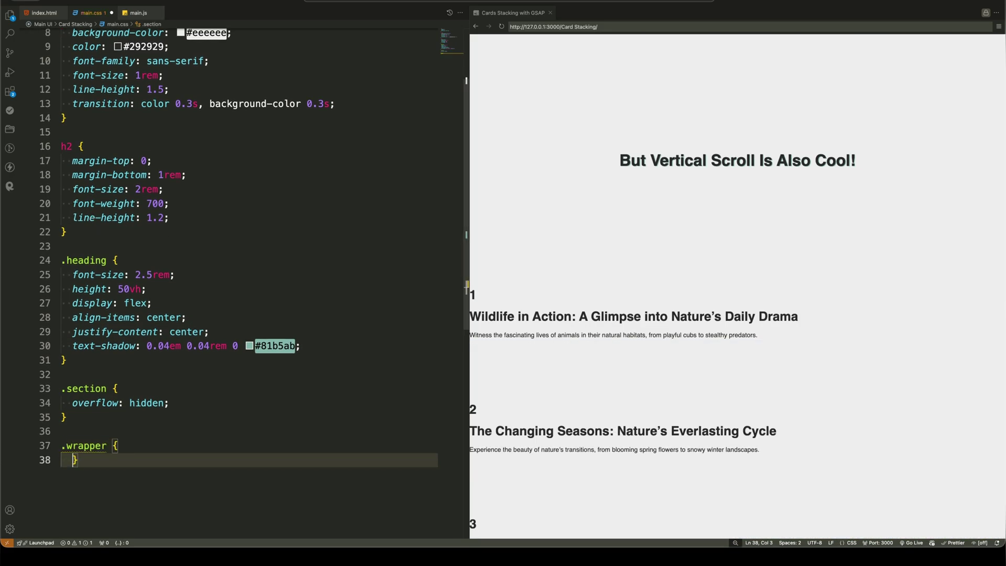
{"action": "type", "text": "100vh;"}
{"action": "key", "text": "Down"}
- Add a relatively positioned flex-row .list rule with centred items and padding
{"action": "key", "text": "Return"}
{"action": "key", "text": "Return"}
{"action": "type", "text": ".list {"}
{"action": "key", "text": "Return"}
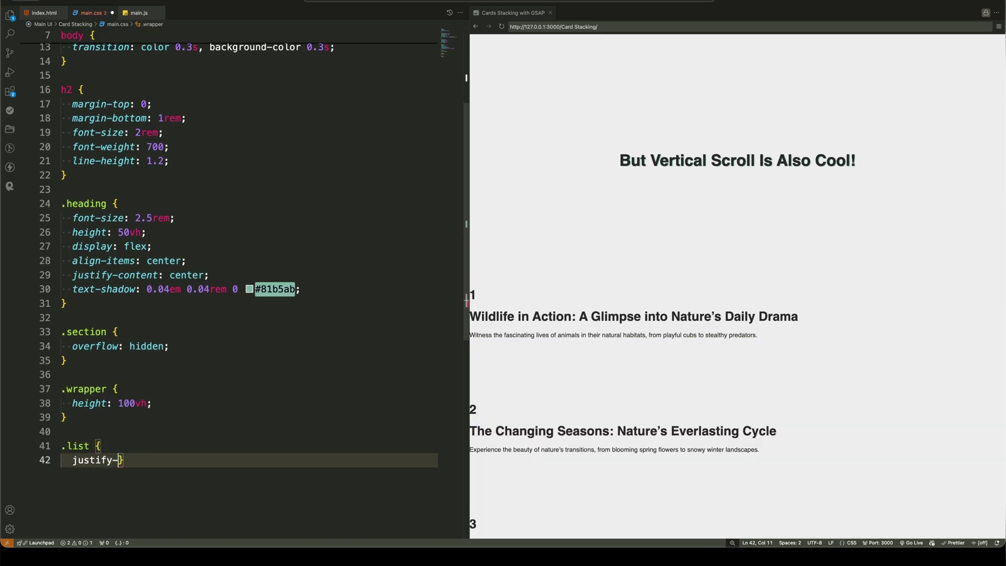
{"action": "key", "text": "Return"}
{"action": "type", "text": "align-items: cente"}
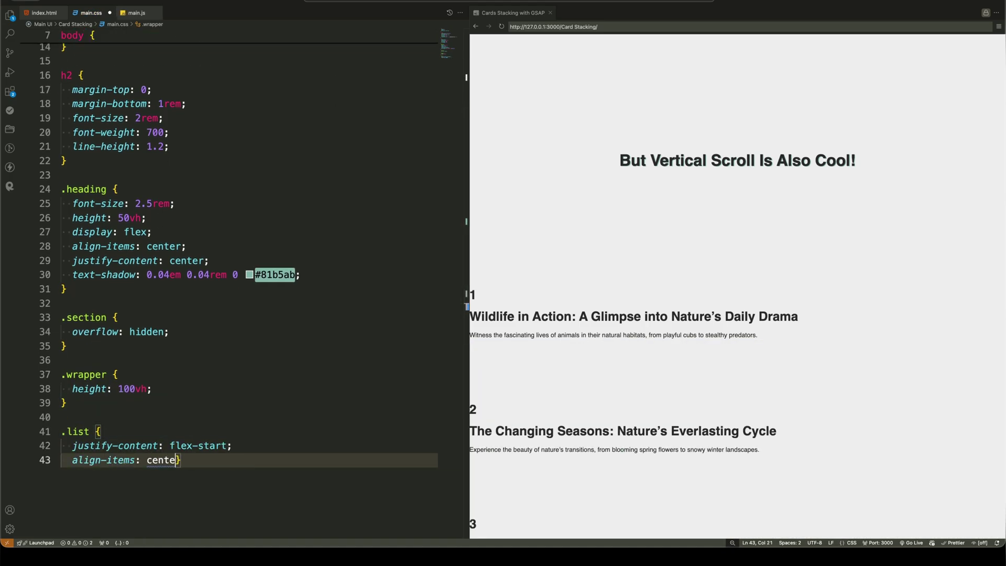
{"action": "type", "text": "r;"}
{"action": "key", "text": "Return"}
{"action": "type", "text": "height: 100%;"}
{"action": "key", "text": "Return"}
{"action": "type", "text": "lex;"}
{"action": "key", "text": "Return"}
{"action": "type", "text": "position: rel"}
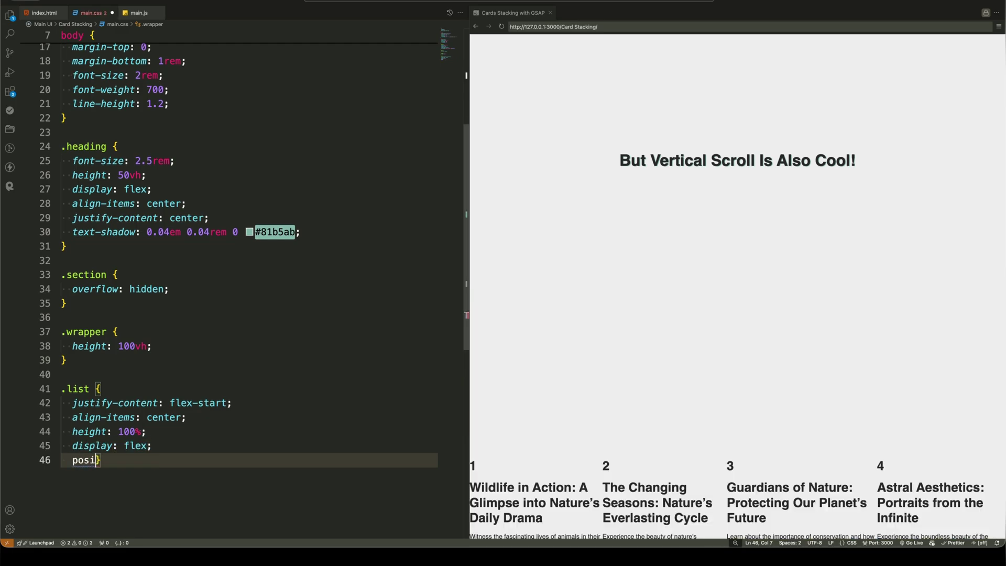
{"action": "type", "text": "ative;"}
{"action": "key", "text": "Return"}
{"action": "type", "text": "padding: 0.2rem;"}
{"action": "key", "text": "Down"}
- Add a full-screen .item rule: flex, absolute, inset 0, box-shadow, overflow hidden
{"action": "key", "text": "Return"}
{"action": "key", "text": "Return"}
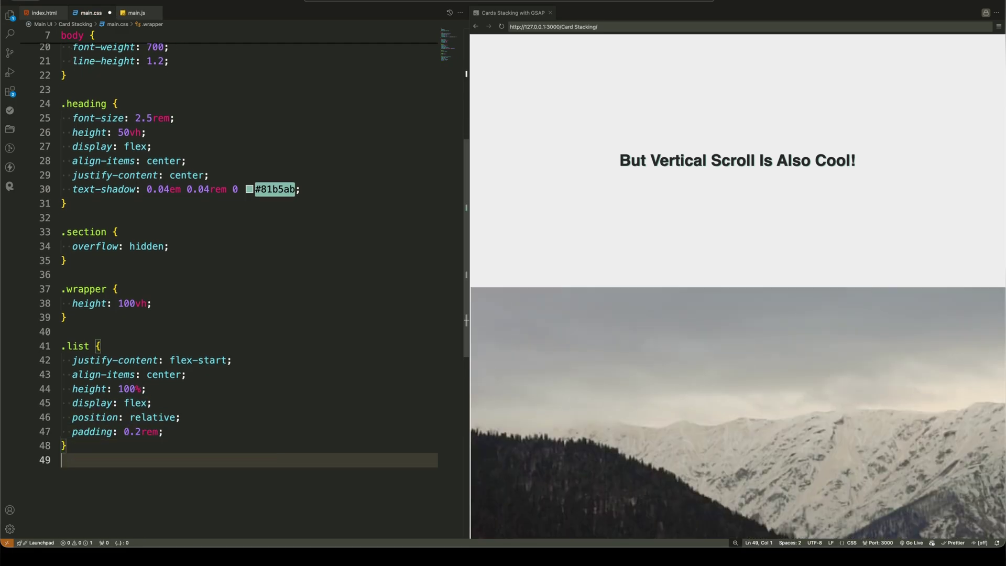
{"action": "type", "text": ".item {"}
{"action": "key", "text": "Return"}
{"action": "type", "text": "width: 100vw;   height: 100%;"}
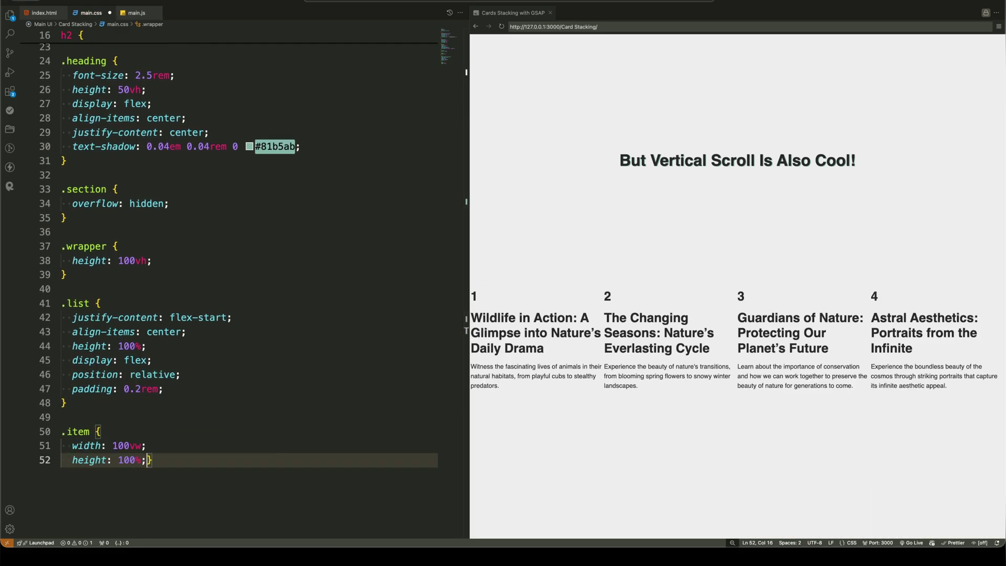
{"action": "key", "text": "Return"}
{"action": "type", "text": "display: flex;"}
{"action": "key", "text": "Return"}
{"action": "type", "text": "position: ab"}
{"action": "type", "text": "solute;"}
{"action": "key", "text": "Return"}
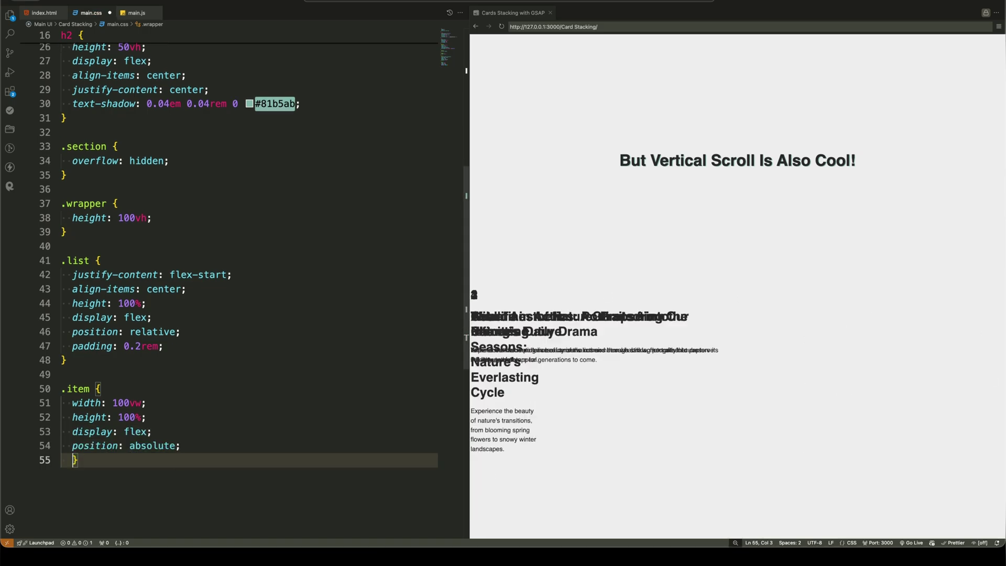
{"action": "type", "text": "inset: 0%;"}
{"action": "key", "text": "Return"}
{"action": "type", "text": "box-shadow: rgb(149, 157, 16"}
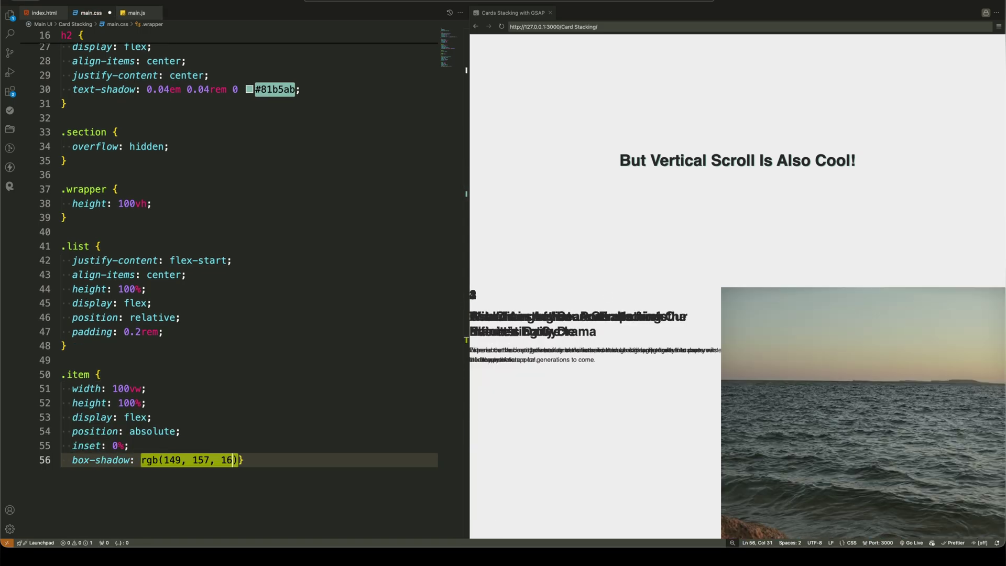
{"action": "type", "text": "5, 0.2) 0px 8px 24px;"}
{"action": "key", "text": "Return"}
{"action": "type", "text": "overflow: hidd"}
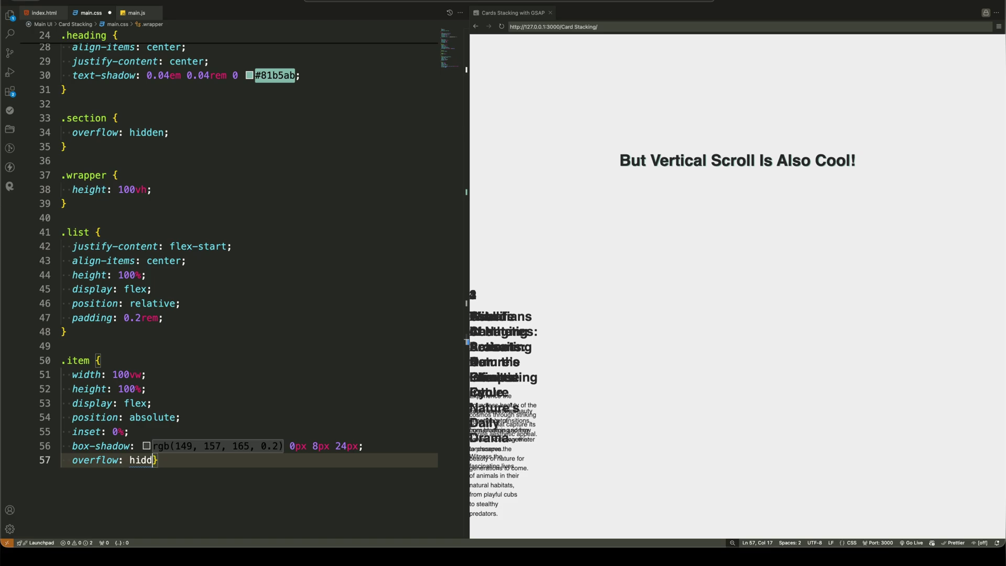
{"action": "type", "text": "en;"}
- Close the .item rule and add a round black .item_number badge with set height and width
{"action": "key", "text": "Return"}
{"action": "type", "text": "}"}
{"action": "key", "text": "Return"}
{"action": "key", "text": "Return"}
{"action": "type", "text": "ber {"}
{"action": "key", "text": "Return"}
{"action": "type", "text": "font-size: "}
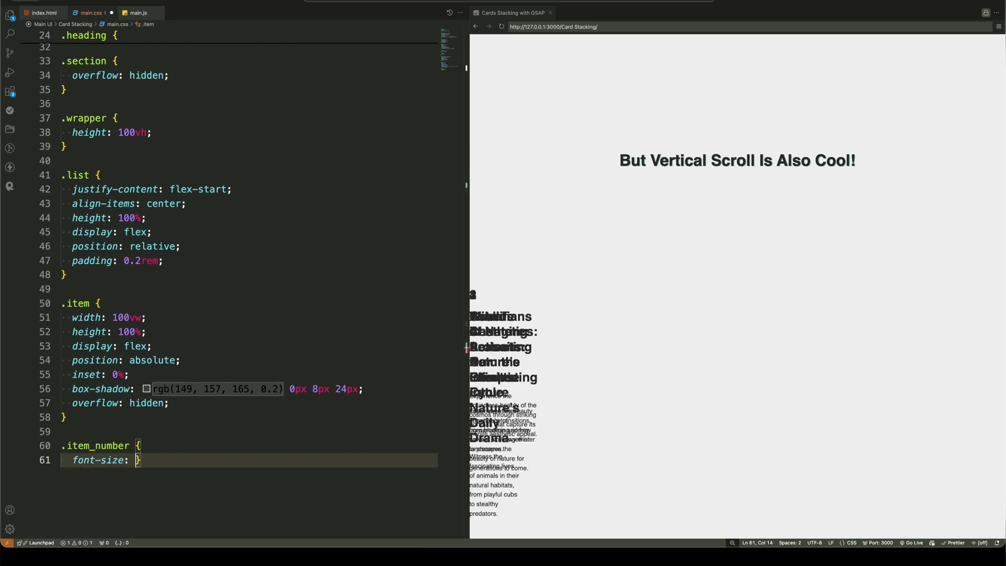
{"action": "type", "text": "1.5rem;"}
{"action": "key", "text": "Return"}
{"action": "type", "text": "height: 3rem;"}
{"action": "key", "text": "Return"}
{"action": "type", "text": "width: 3rem;"}
{"action": "key", "text": "Return"}
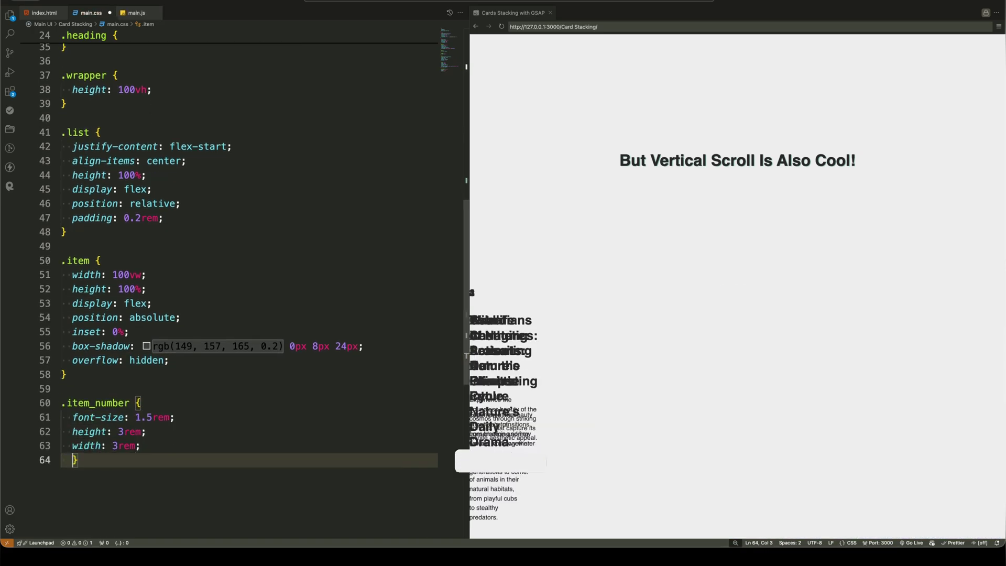
{"action": "type", "text": "margin-bottom: 0.5r"}
{"action": "type", "text": "em;"}
{"action": "key", "text": "Return"}
{"action": "type", "text": "border-radius"}
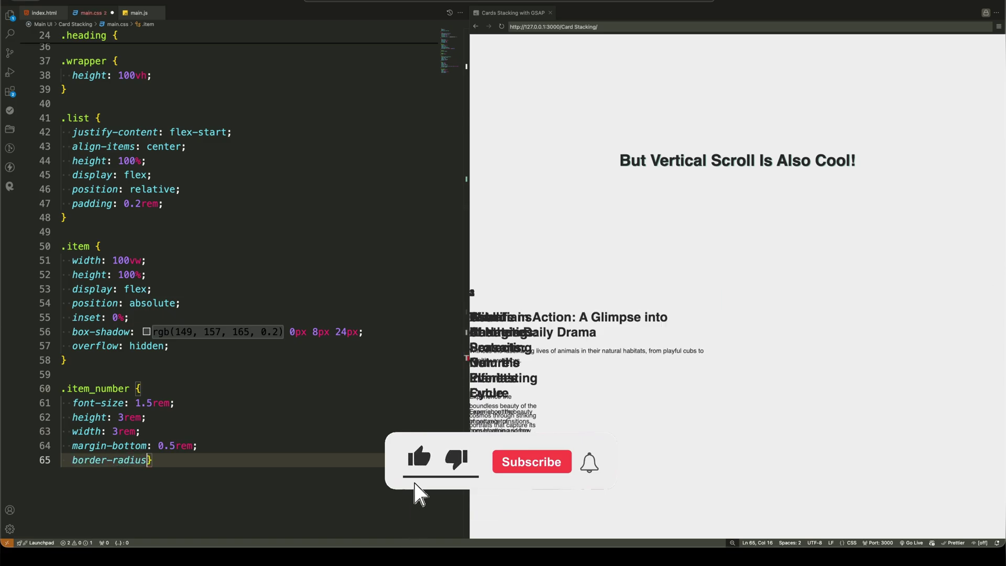
{"action": "type", "text": ": 50%;"}
{"action": "key", "text": "Return"}
{"action": "type", "text": "000;"}
{"action": "key", "text": "Return"}
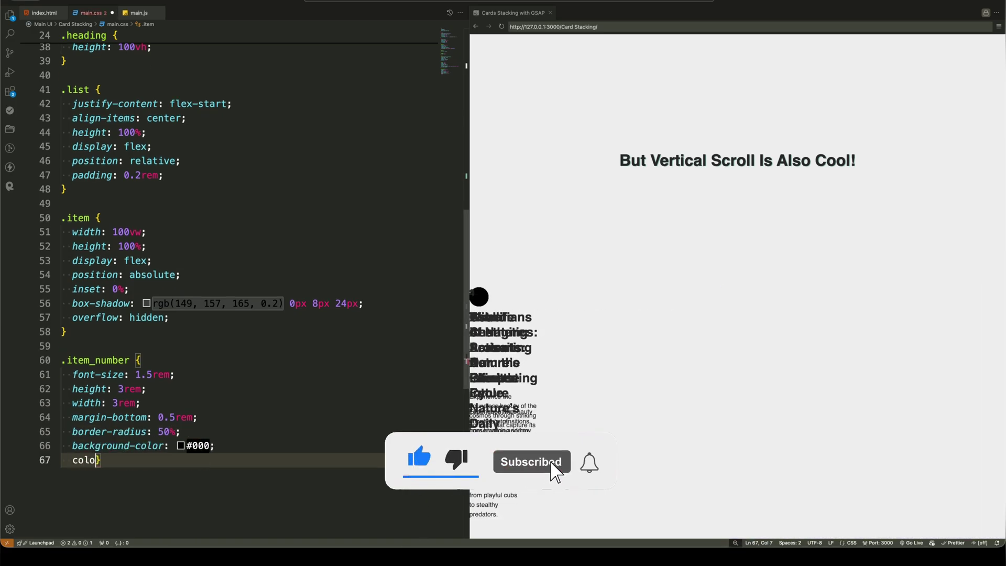
{"action": "type", "text": "color: #fff;"}
{"action": "key", "text": "Return"}
{"action": "type", "text": "display: flex;   align-items: center;   justify-co"}
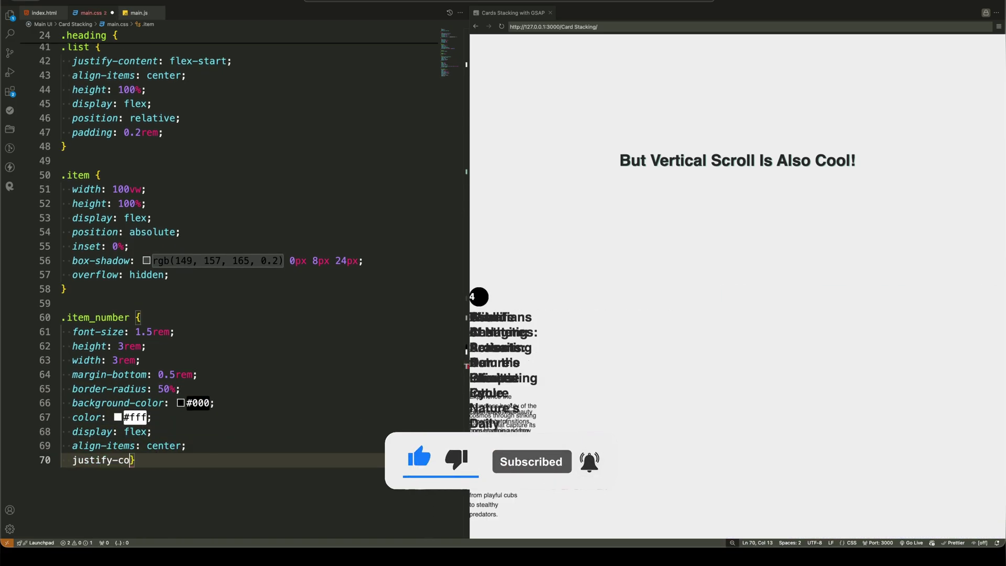
{"action": "type", "text": "ntent: center;"}
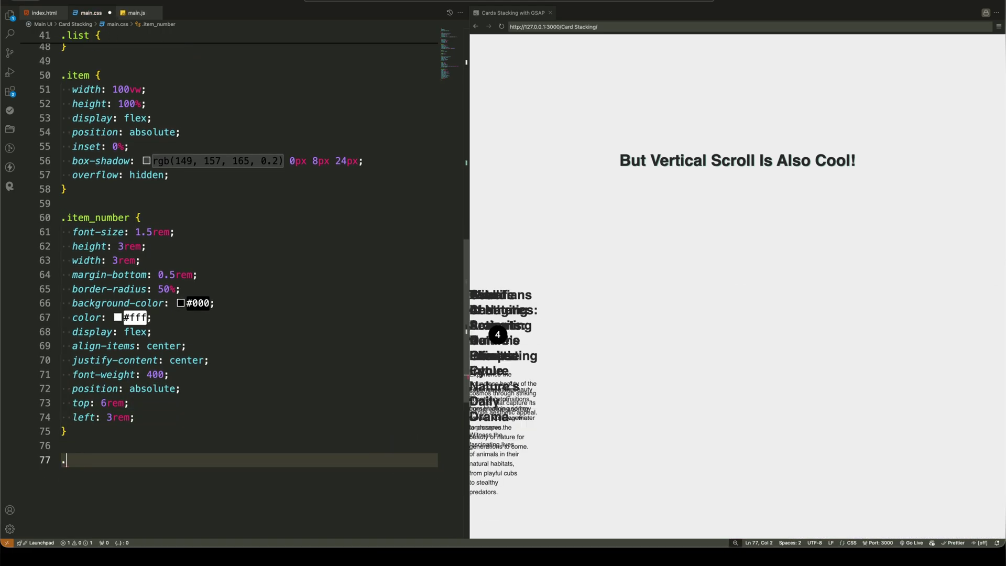
{"action": "type", "text": "   font-weight: 400;   position: absolute;   top: 6rem;   left: 3rem; }  .item_content {   background-color: #fff;   color: #292929;   flex-flow: c"}
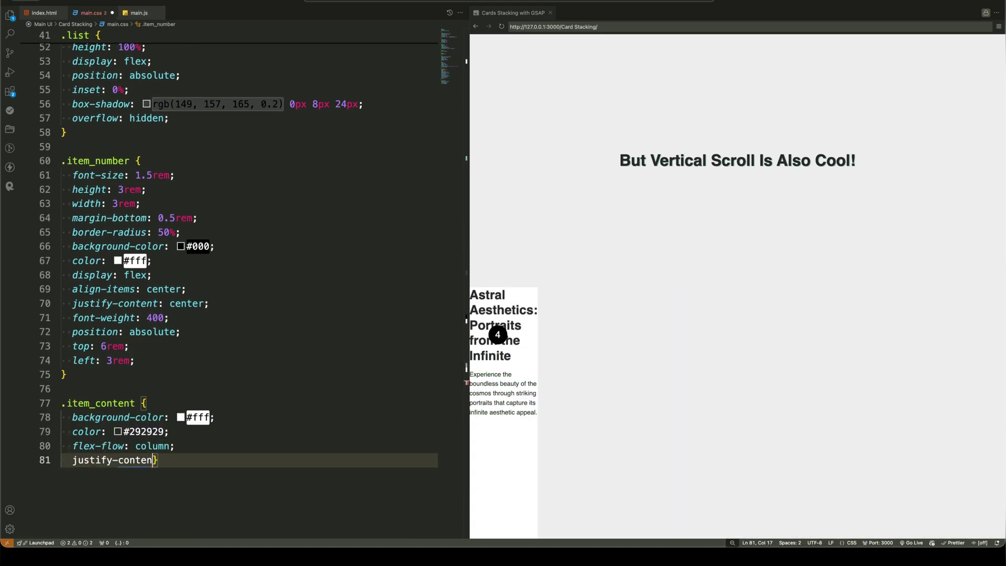
{"action": "type", "text": "t: center; align-items: flex-start; padding: 3rem; display: flex; position: rela"}
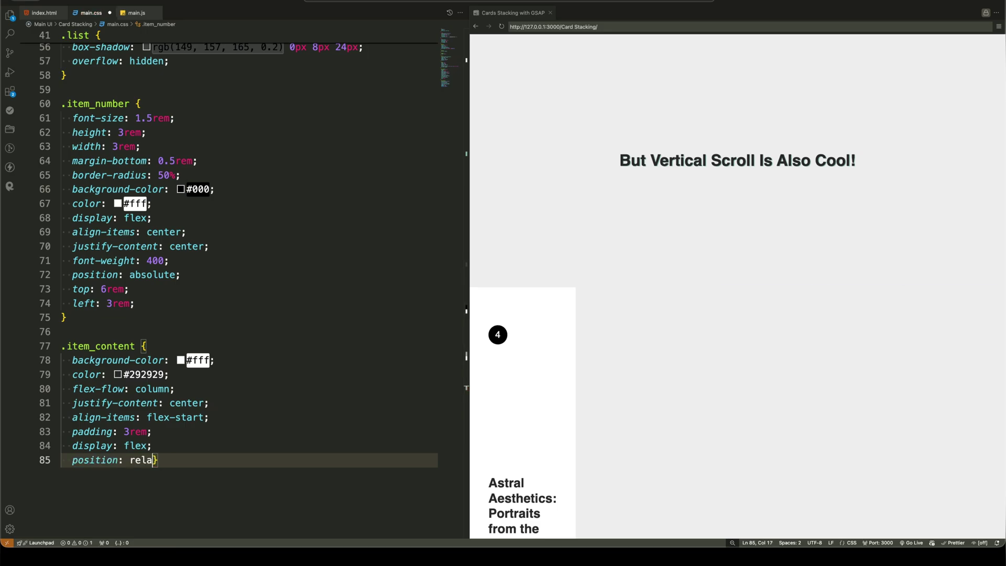
{"action": "type", "text": "tive; width: 50%; }  .item_media { object-fit: cover; width: 50%; height: 1"}
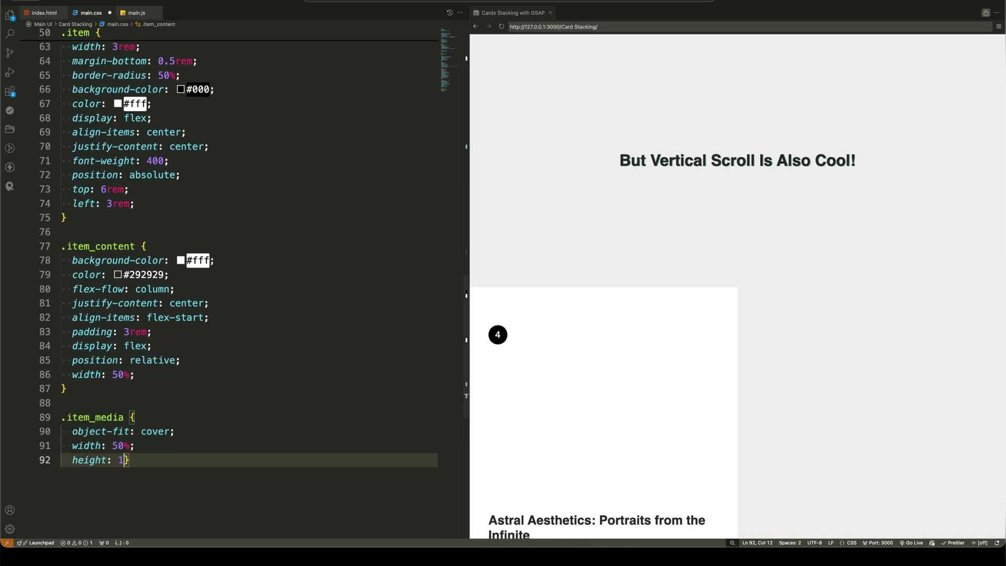
{"action": "type", "text": "00%; }  .padding-global { padding-left: 2.5rem; padding-right: 2.5rem; }  .pad"}
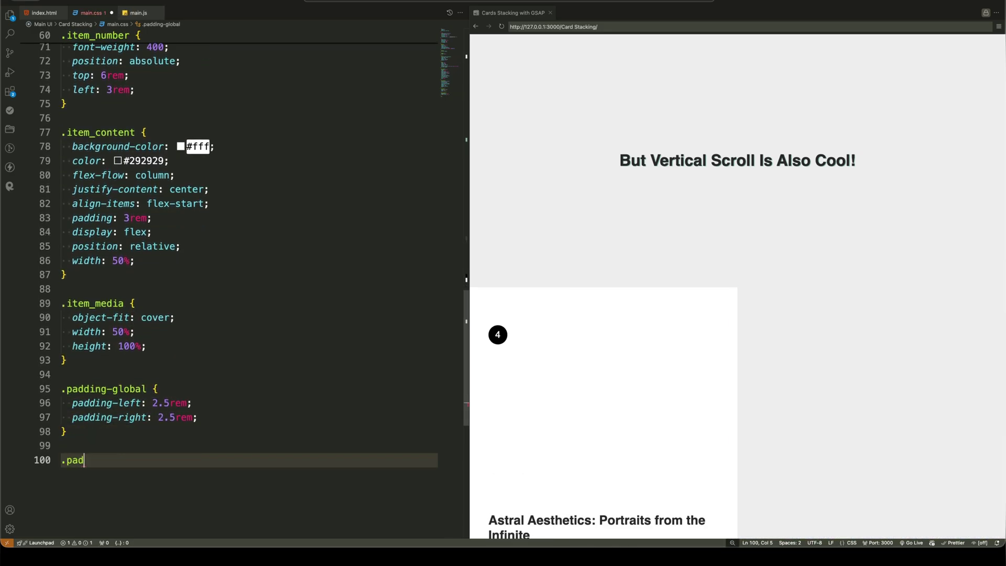
{"action": "type", "text": "ding-vertical { padding: 2rem; }  @medi) { .heading { font"}
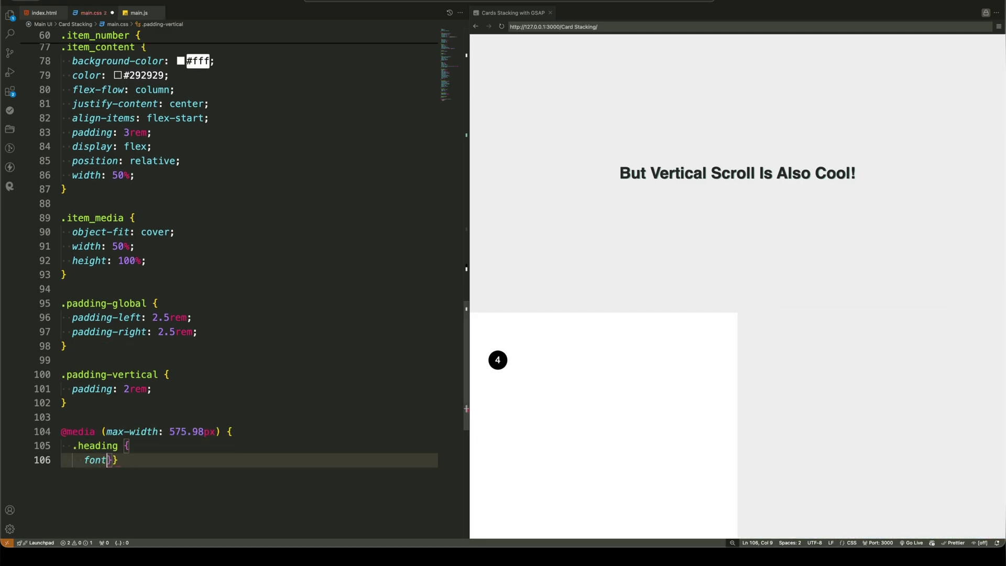
{"action": "type", "text": "-size: 2.5rem; }  .item { display: flex; flex-direction: column; }  .item"}
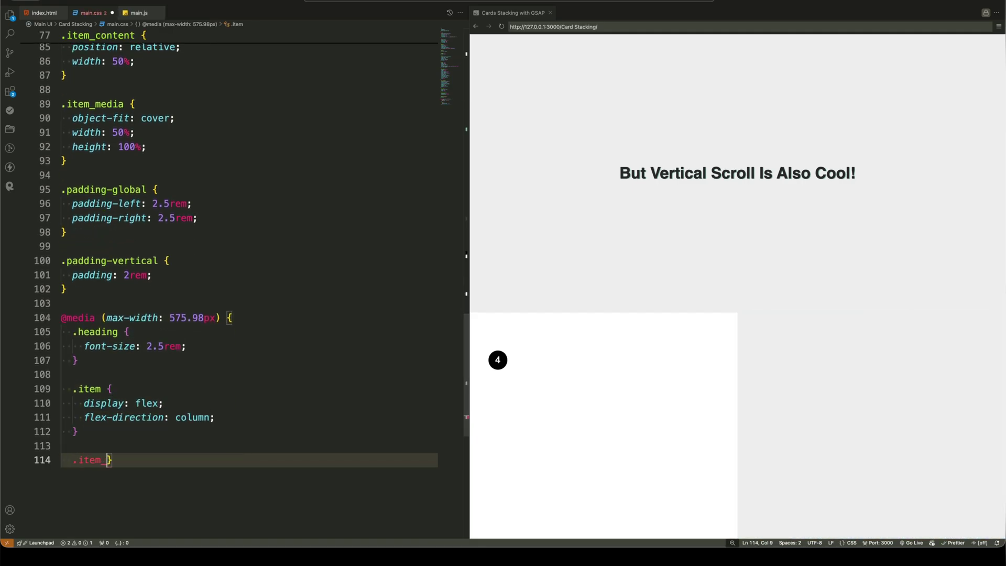
{"action": "type", "text": "_content, .item_media { height: 50vh; width: 100%; padding-top: 0; padding-bottom: 0;"}
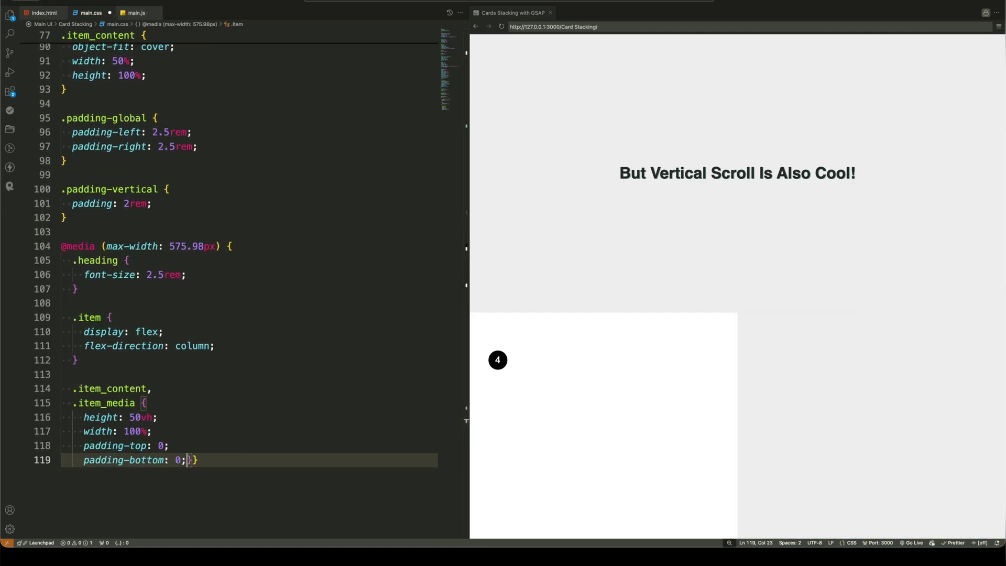
{"action": "type", "text": "  .item_number { font-size: .5rem; top: 1.5rem; } }"}
{"action": "scroll", "coordinate": [738, 287], "scroll_direction": "down", "scroll_amount": 5}
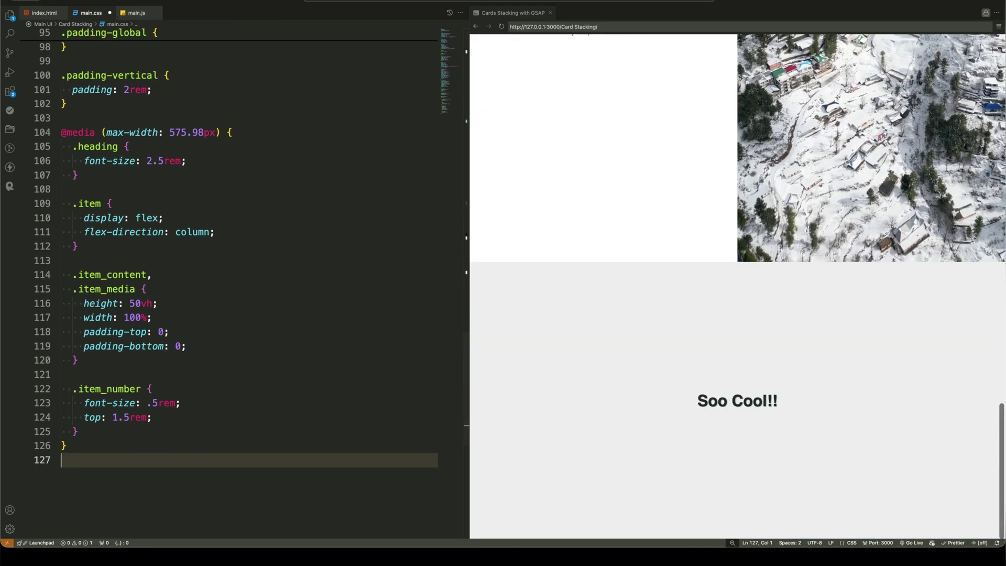
{"action": "scroll", "coordinate": [737, 287], "scroll_direction": "up", "scroll_amount": 3}
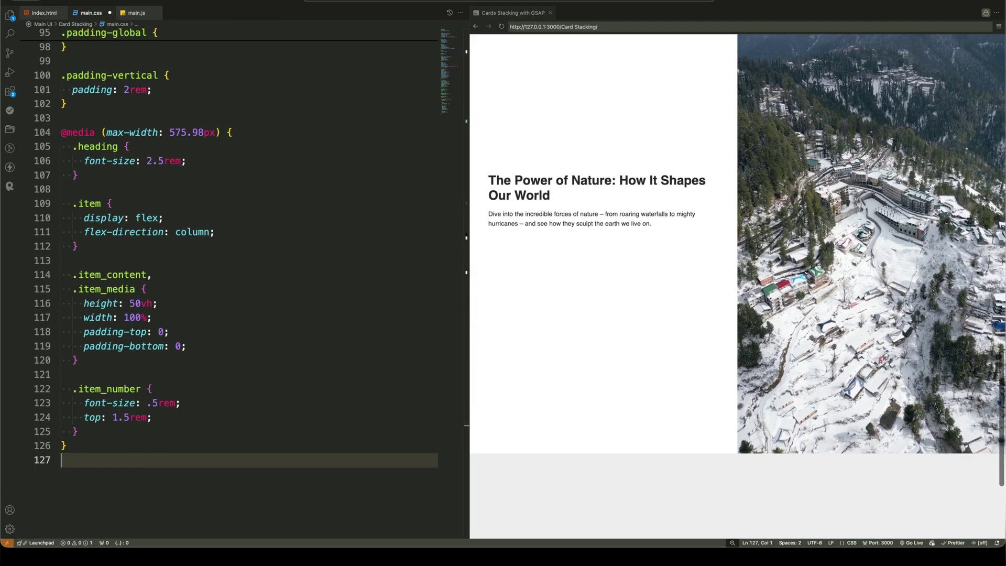
{"action": "scroll", "coordinate": [738, 286], "scroll_direction": "up", "scroll_amount": 3}
{"action": "scroll", "coordinate": [737, 287], "scroll_direction": "up", "scroll_amount": 3}
{"action": "scroll", "coordinate": [737, 287], "scroll_direction": "up", "scroll_amount": 3}
{"action": "scroll", "coordinate": [737, 287], "scroll_direction": "up", "scroll_amount": 3}
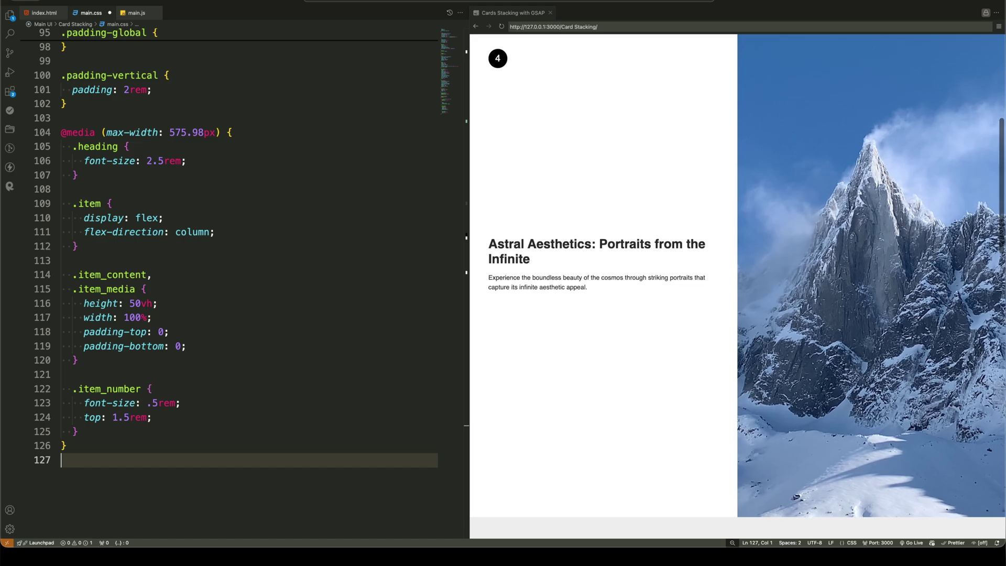
{"action": "scroll", "coordinate": [738, 287], "scroll_direction": "up", "scroll_amount": 3}
{"action": "scroll", "coordinate": [737, 287], "scroll_direction": "up", "scroll_amount": 3}
{"action": "scroll", "coordinate": [738, 287], "scroll_direction": "down", "scroll_amount": 5}
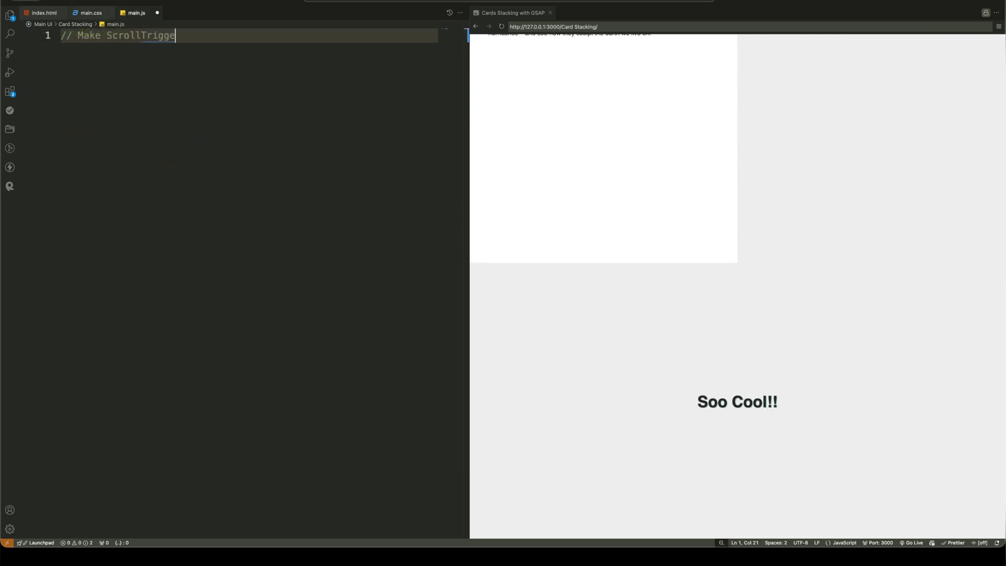
{"action": "type", "text": "r available for use in GSAP"}
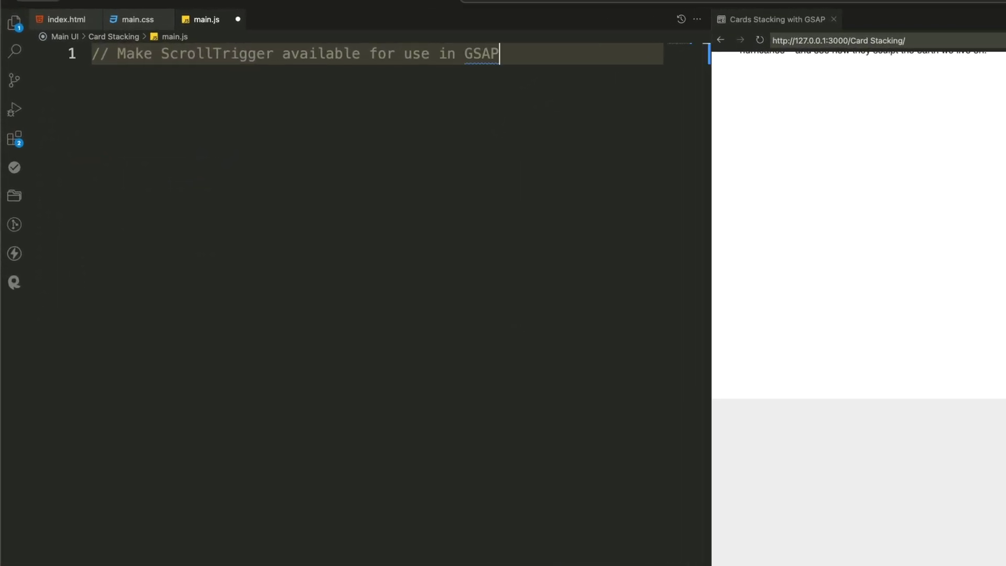
{"action": "type", "text": " animations"}
- Register ScrollTrigger with gsap and select all .scroll-section elements
{"action": "key", "text": "Return"}
{"action": "type", "text": "gsap.registerPlug"}
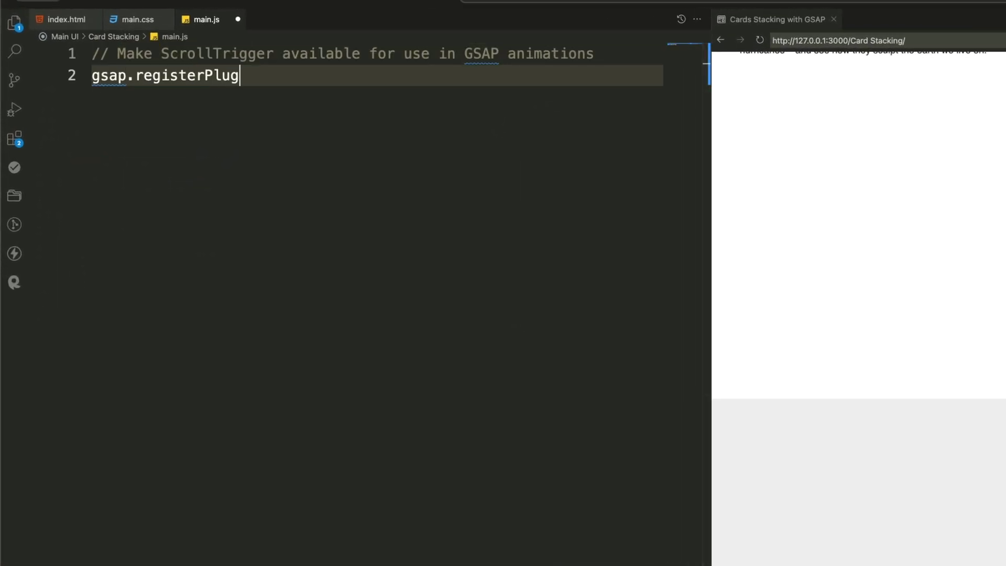
{"action": "type", "text": "er);"}
{"action": "key", "text": "Return"}
{"action": "key", "text": "Return"}
{"action": "type", "text": "// Select the HTML elements needed"}
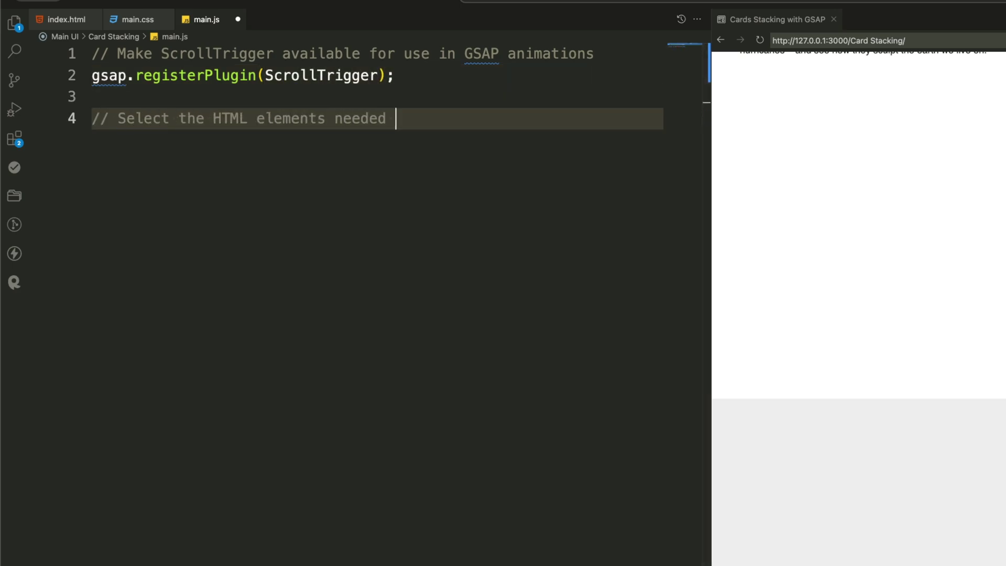
{"action": "type", "text": "ion"}
{"action": "key", "text": "Return"}
{"action": "type", "text": "cons"}
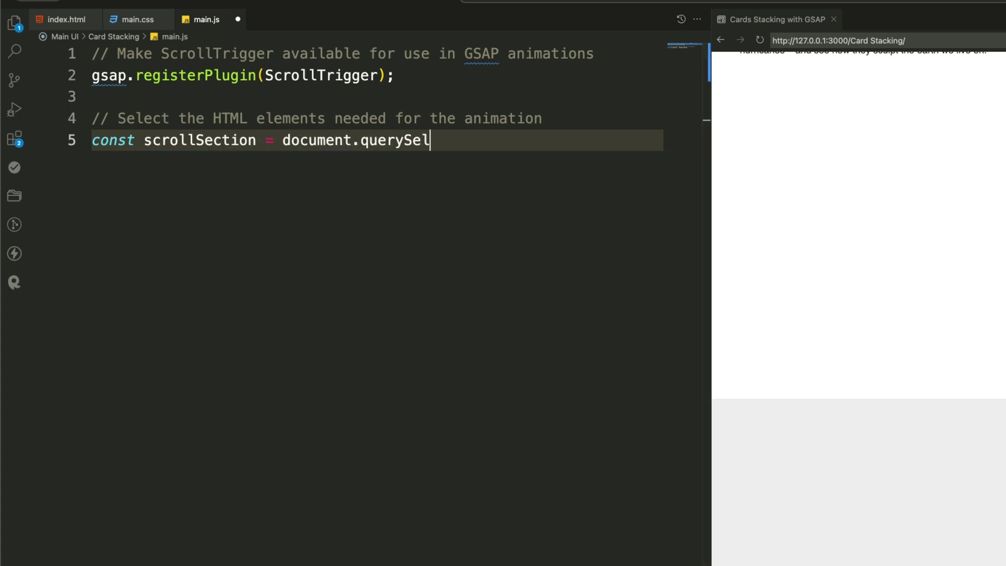
{"action": "type", "text": "on\");"}
{"action": "key", "text": "Return"}
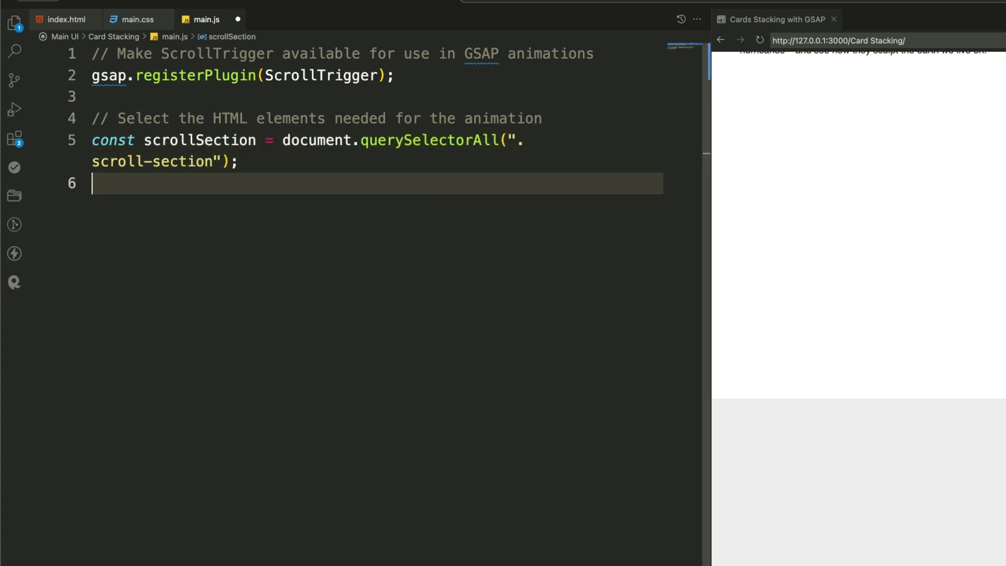
{"action": "key", "text": "Return"}
{"action": "type", "text": "scrollSection.forEach((sectio"}
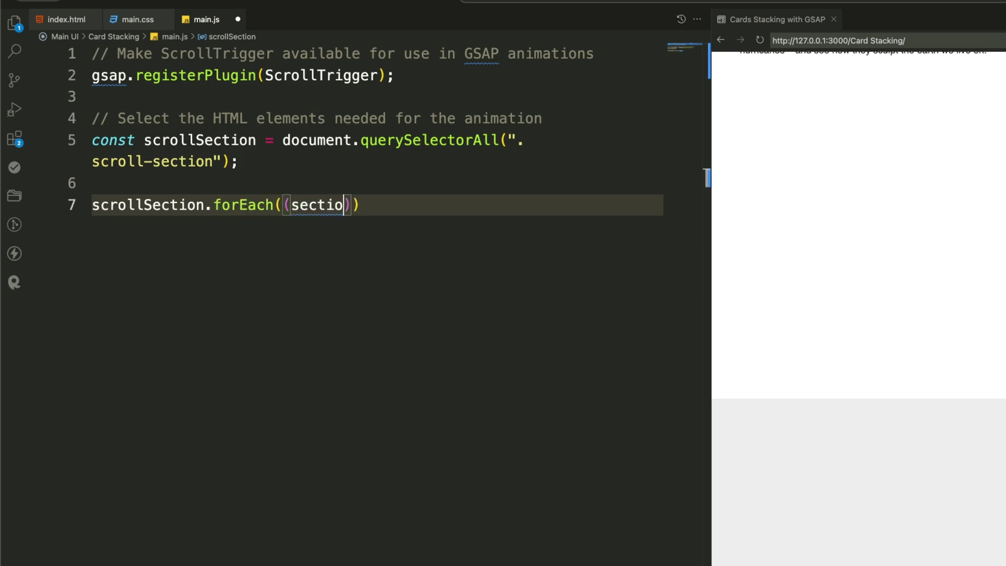
{"action": "type", "text": " {"}
- Loop over each section, collecting its wrapper and items and setting direction to null
{"action": "key", "text": "Return"}
{"action": "type", "text": "con"}
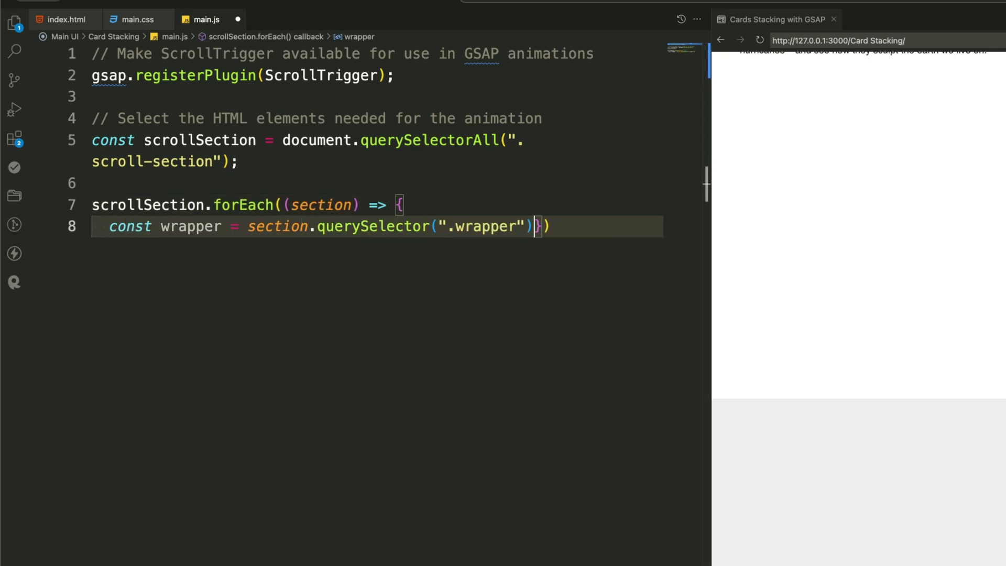
{"action": "type", "text": ";"}
{"action": "key", "text": "Return"}
{"action": "type", "text": "const items = wrapper.queryS"}
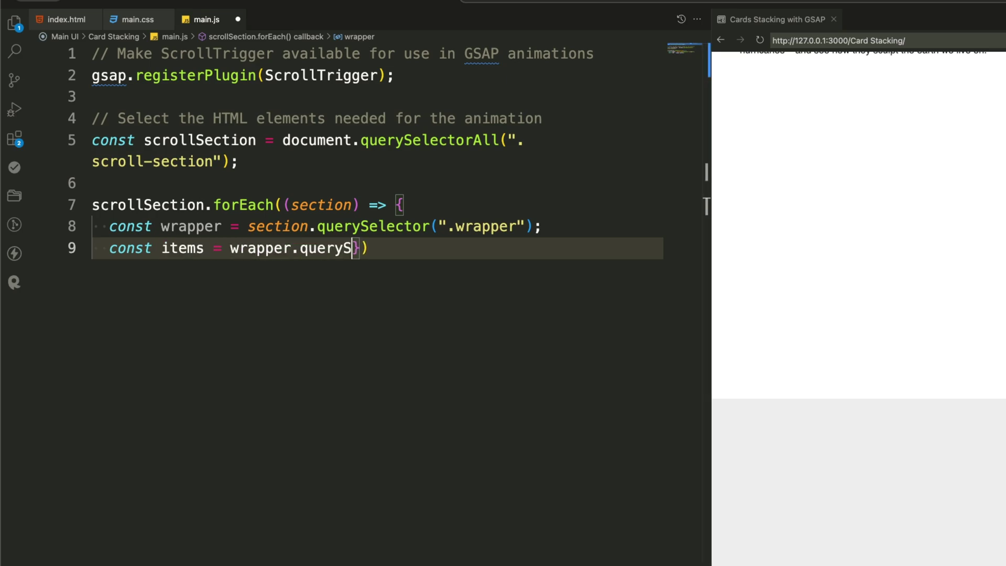
{"action": "type", "text": ";"}
{"action": "key", "text": "Return"}
{"action": "key", "text": "Return"}
{"action": "type", "text": "// I"}
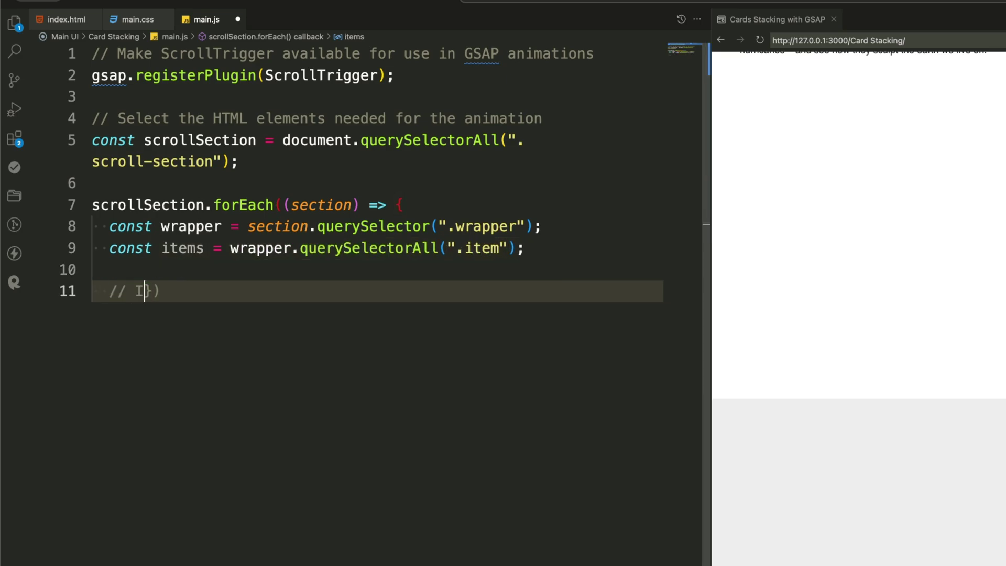
{"action": "type", "text": "e"}
{"action": "key", "text": "Return"}
{"action": "type", "text": "let direction = nu"}
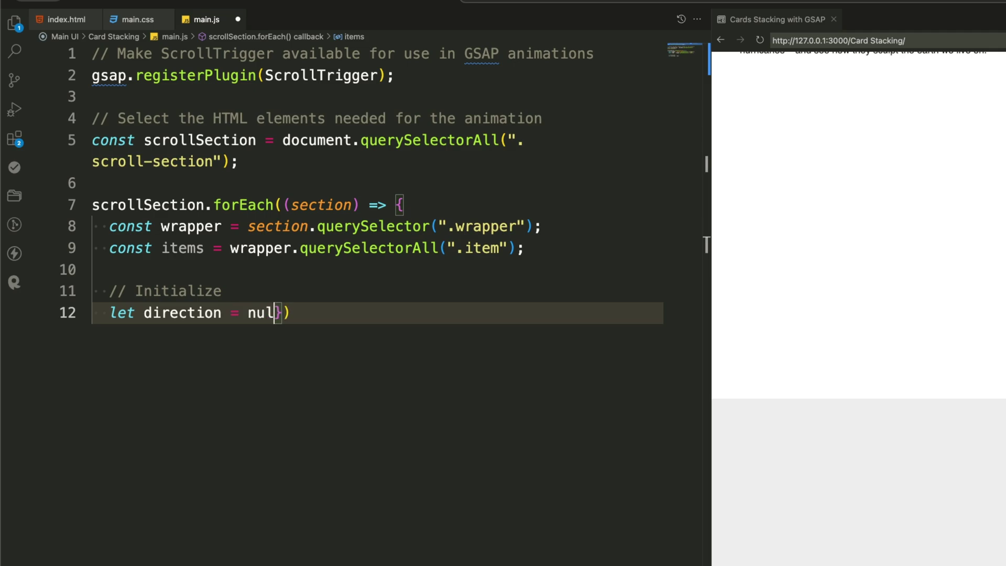
{"action": "type", "text": "ll;"}
{"action": "key", "text": "Return"}
{"action": "key", "text": "Return"}
{"action": "type", "text": "if (section.classList.contains(\"vertical-section"}
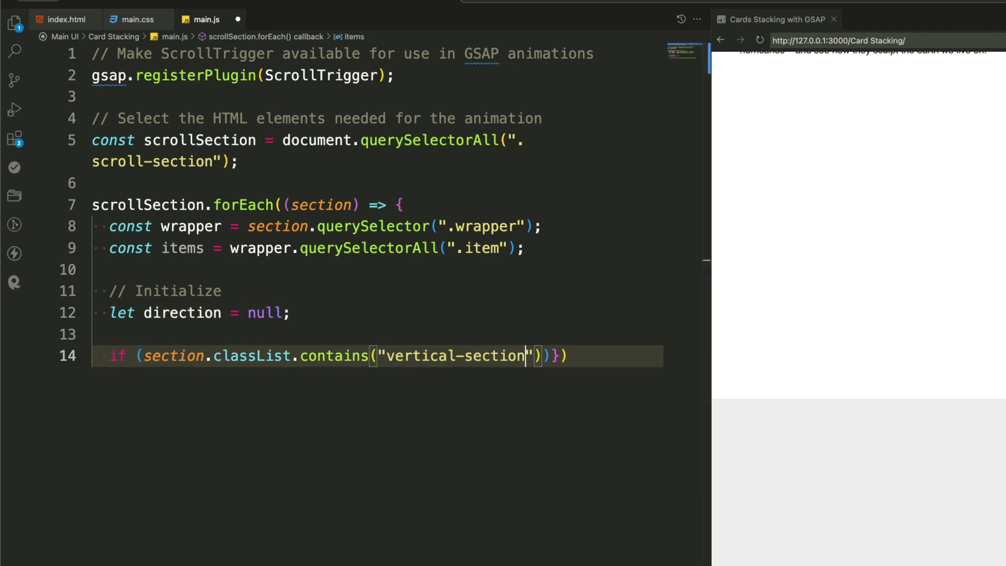
{"action": "type", "text": " {"}
- Set direction to 'vertical' or 'horizontal' depending on the section's class
{"action": "key", "text": "Return"}
{"action": "type", "text": "direction = \"vertic"}
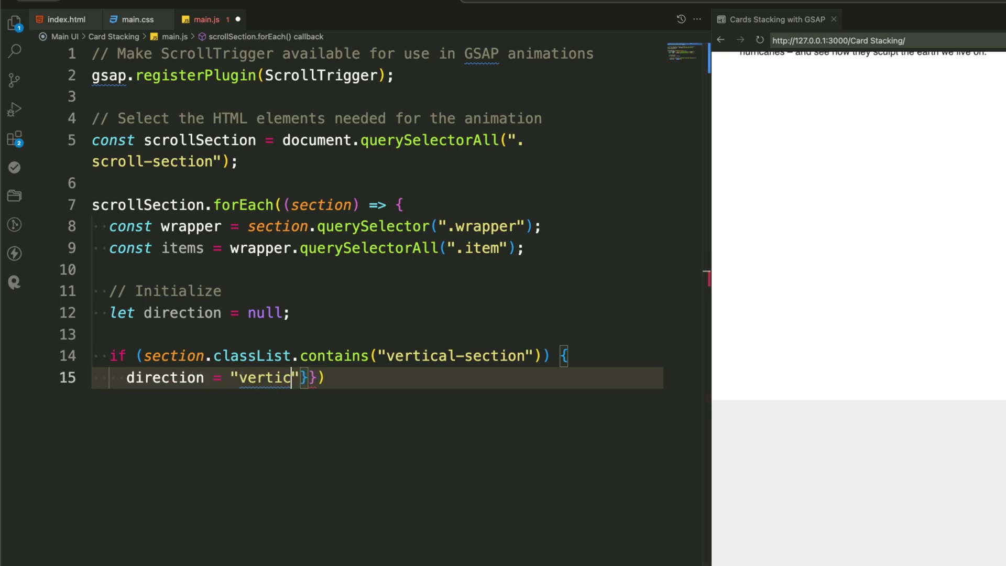
{"action": "type", "text": "al\";"}
{"action": "key", "text": "Return"}
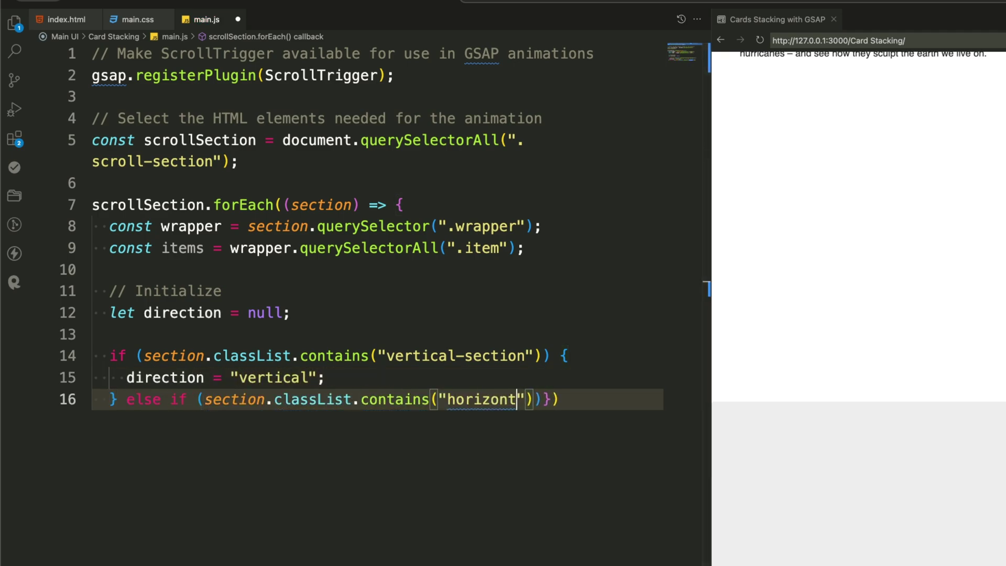
{"action": "type", "text": "{"}
{"action": "key", "text": "Return"}
{"action": "type", "text": "direction "}
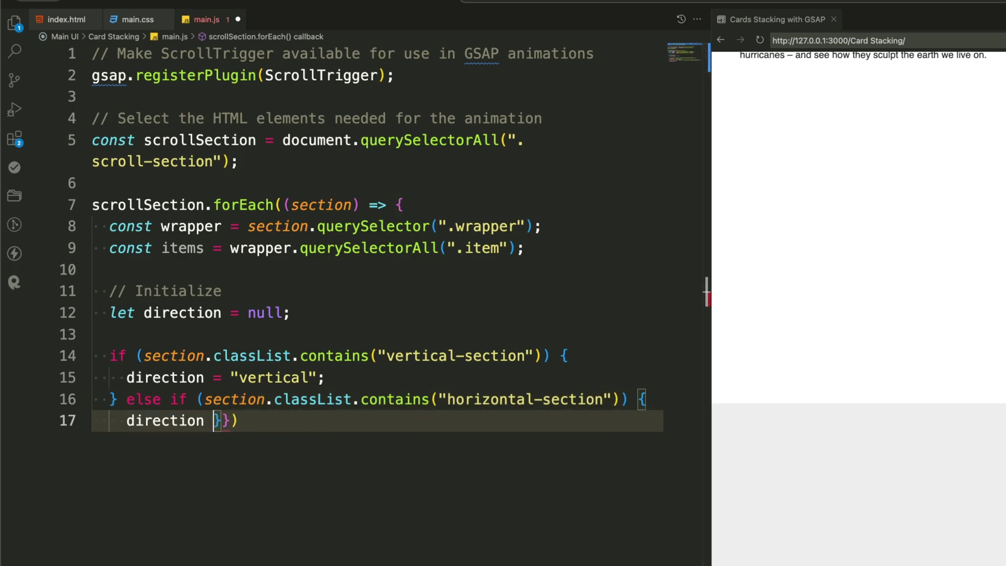
{"action": "type", "text": "\";"}
{"action": "key", "text": "Return"}
{"action": "key", "text": "Right"}
- Call initScroll(section, items, direction) and start declaring the initScroll function
{"action": "key", "text": "Return"}
{"action": "key", "text": "Return"}
{"action": "type", "text": "initSc"}
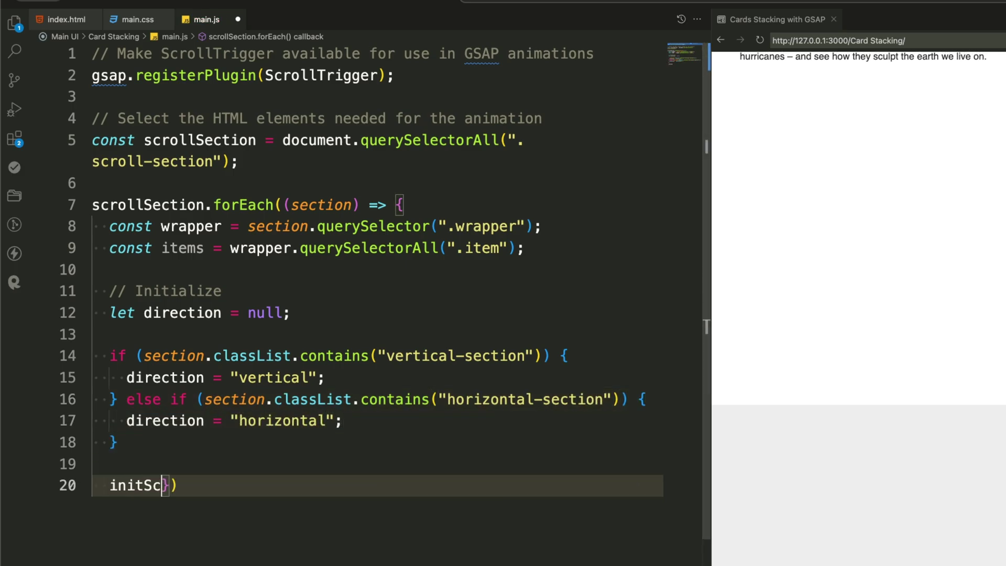
{"action": "type", "text": "roll(sec"}
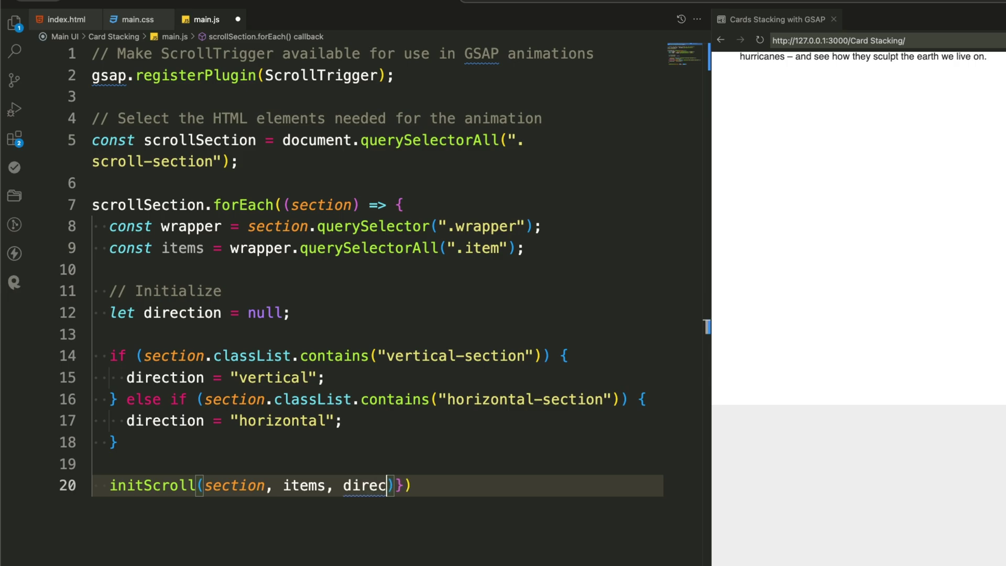
{"action": "type", "text": "tion"}
{"action": "key", "text": "Right"}
{"action": "type", "text": ";"}
{"action": "key", "text": "Return"}
{"action": "key", "text": "End"}
{"action": "type", "text": ";  funct"}
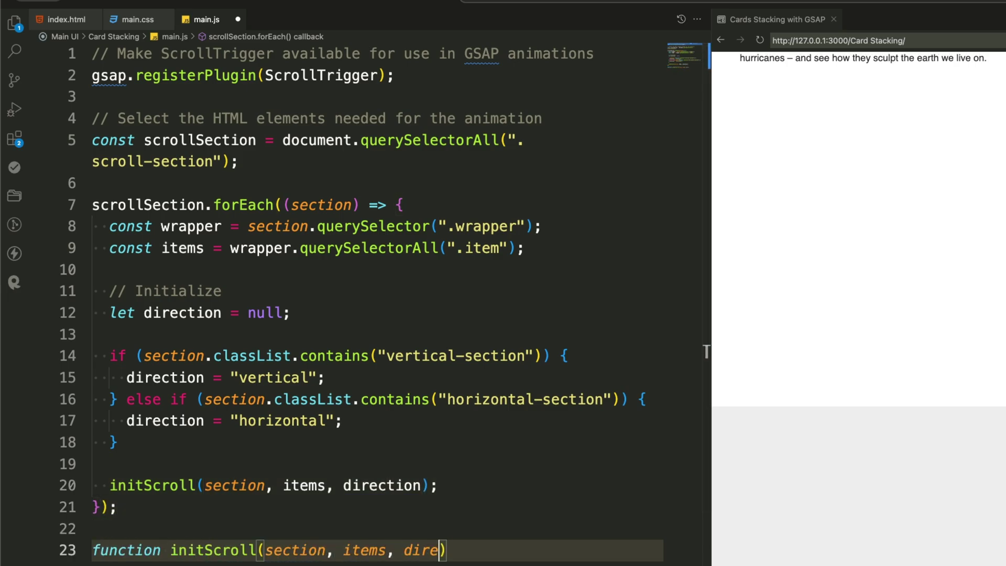
{"action": "type", "text": " {"}
{"action": "key", "text": "Return"}
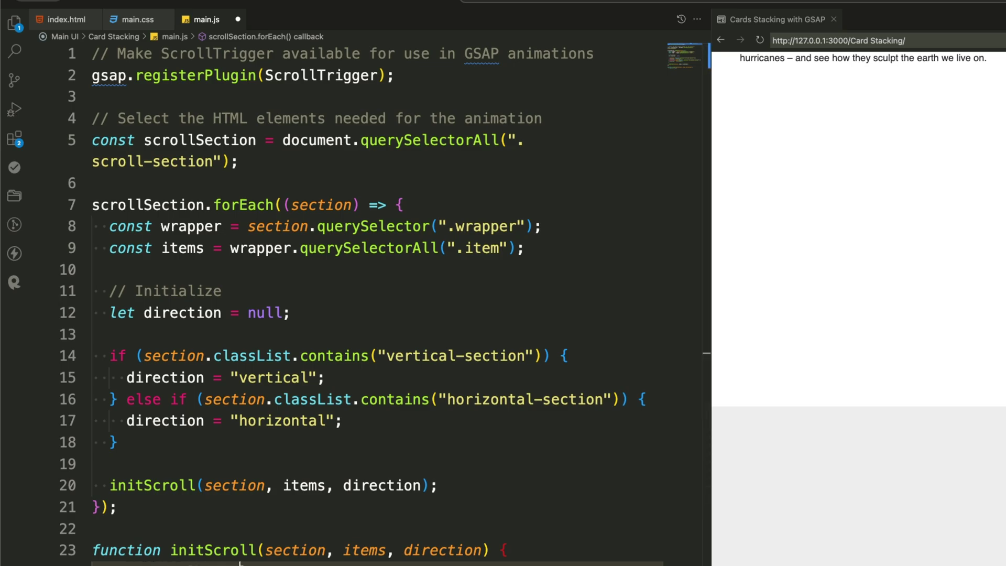
{"action": "type", "text": "}"}
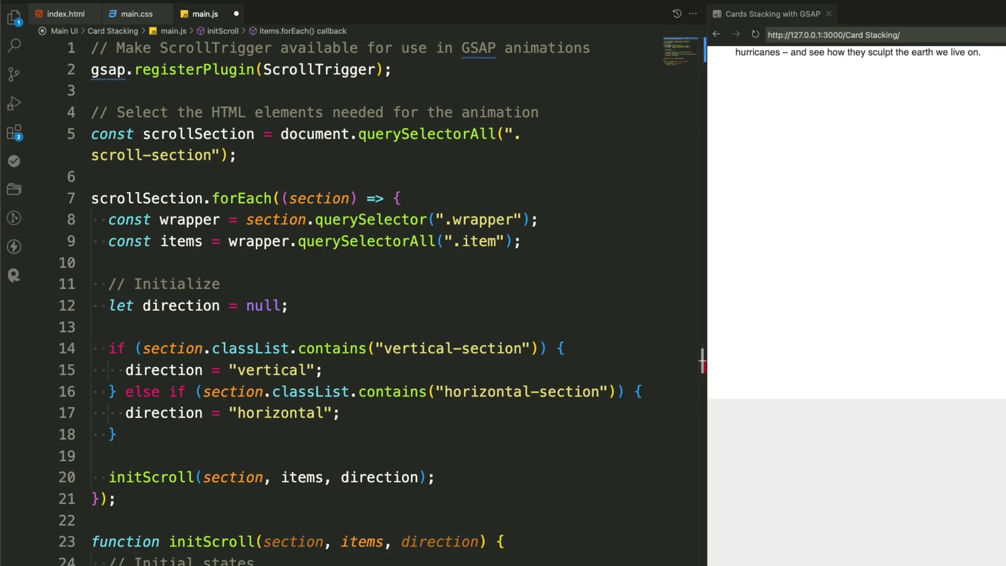
{"action": "type", "text": "ction == \"horizont"}
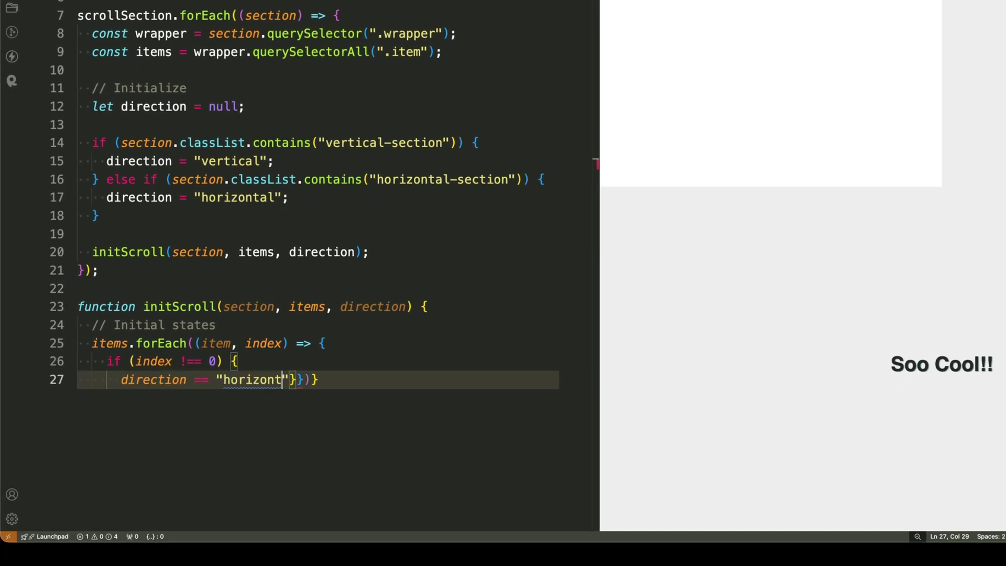
{"action": "type", "text": "al"}
- Offset every card after the first by 100 xPercent or yPercent, depending on direction
{"action": "key", "text": "Right"}
{"action": "key", "text": "Return"}
{"action": "key", "text": "Tab"}
{"action": "type", "text": "? "}
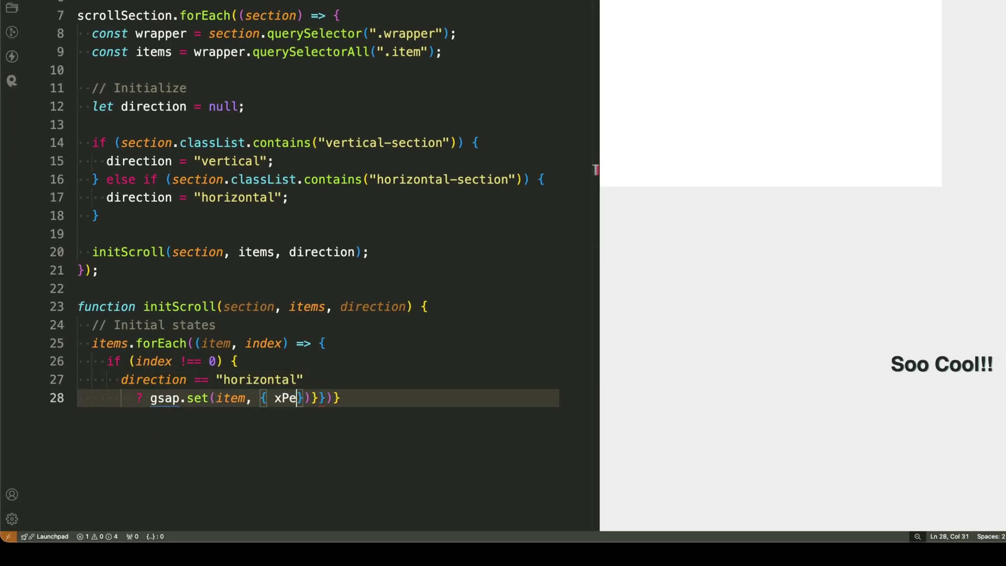
{"action": "type", "text": " 100"}
{"action": "key", "text": "Right"}
{"action": "key", "text": "Right"}
{"action": "key", "text": "Return"}
{"action": "type", "text": ": gs"}
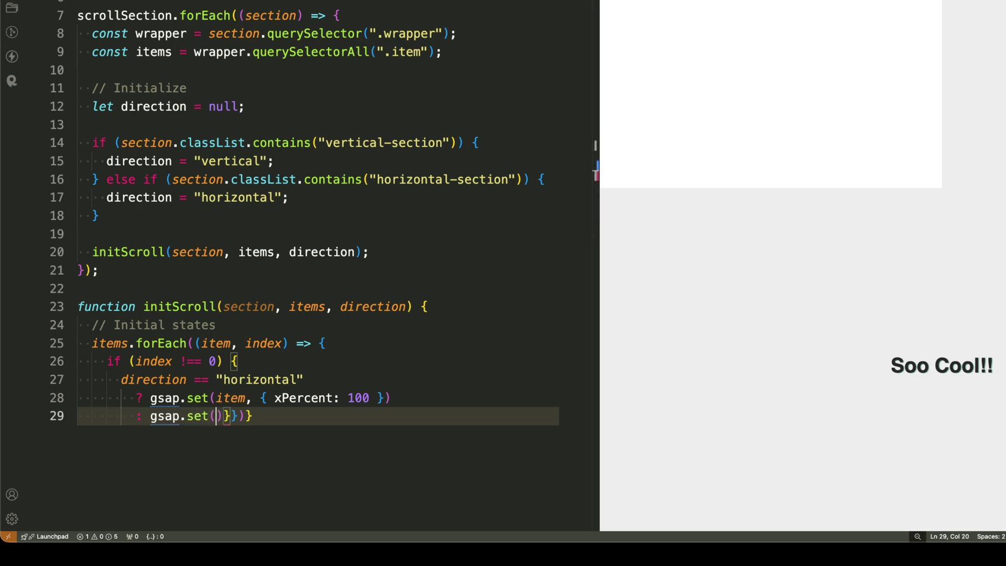
{"action": "key", "text": "Right"}
{"action": "key", "text": "Right"}
{"action": "type", "text": ";"}
{"action": "key", "text": "Return"}
{"action": "key", "text": "Right"}
{"action": "key", "text": "Return"}
{"action": "key", "text": "Right"}
{"action": "key", "text": "Right"}
{"action": "key", "text": "semicolon"}
- Create a pinned, scrubbed scrollTrigger timeline from 'top top' to items.length × 100%
{"action": "key", "text": "Return"}
{"action": "key", "text": "Return"}
{"action": "type", "text": "co"}
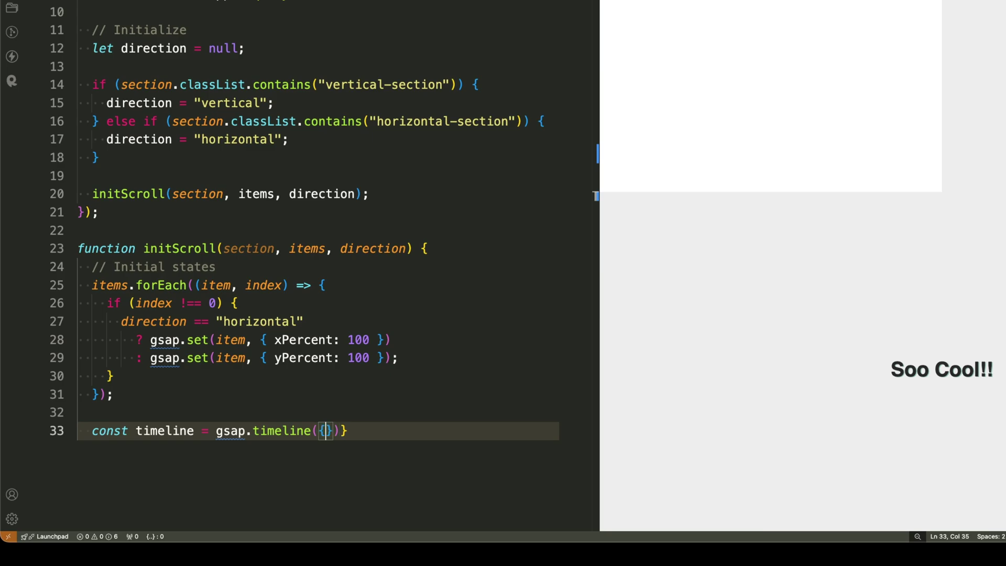
{"action": "key", "text": "Return"}
{"action": "type", "text": "scrollT"}
{"action": "type", "text": "rigger: {"}
{"action": "key", "text": "Return"}
{"action": "type", "text": "trigger: section"}
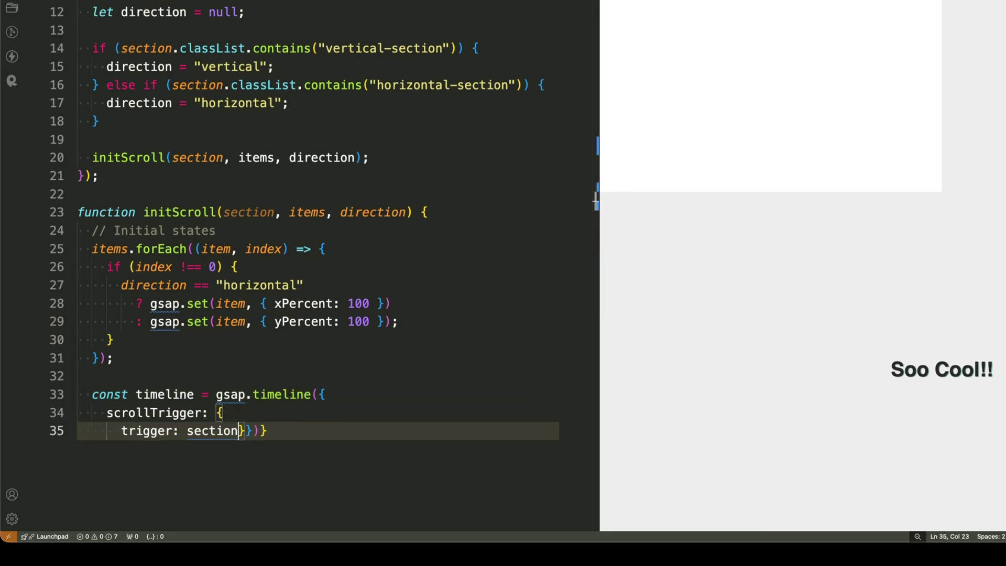
{"action": "type", "text": ","}
{"action": "key", "text": "Return"}
{"action": "type", "text": "pin: true,"}
{"action": "key", "text": "Return"}
{"action": "type", "text": "start"}
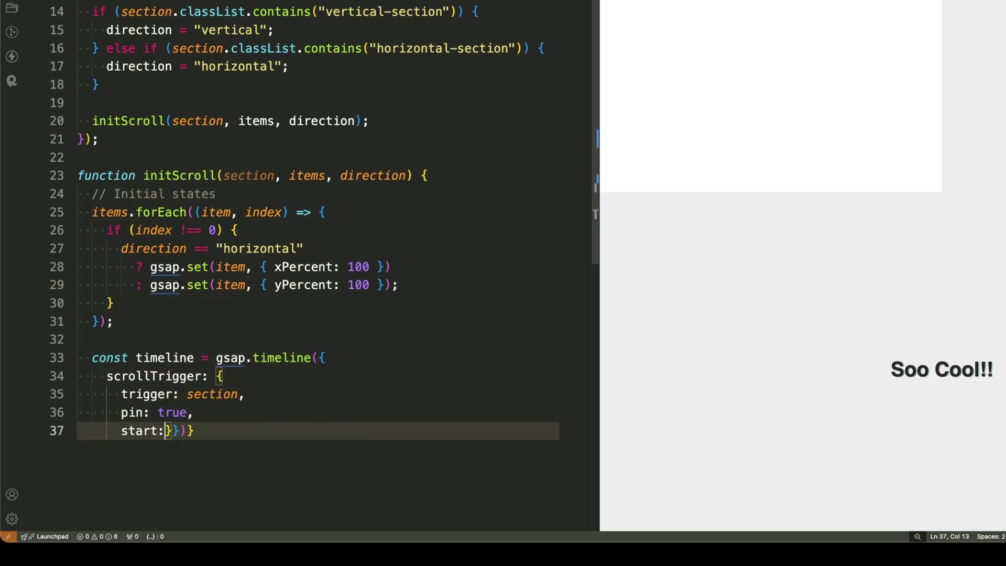
{"action": "type", "text": ": \"top top\","}
{"action": "key", "text": "Return"}
{"action": "type", "text": "end: () "}
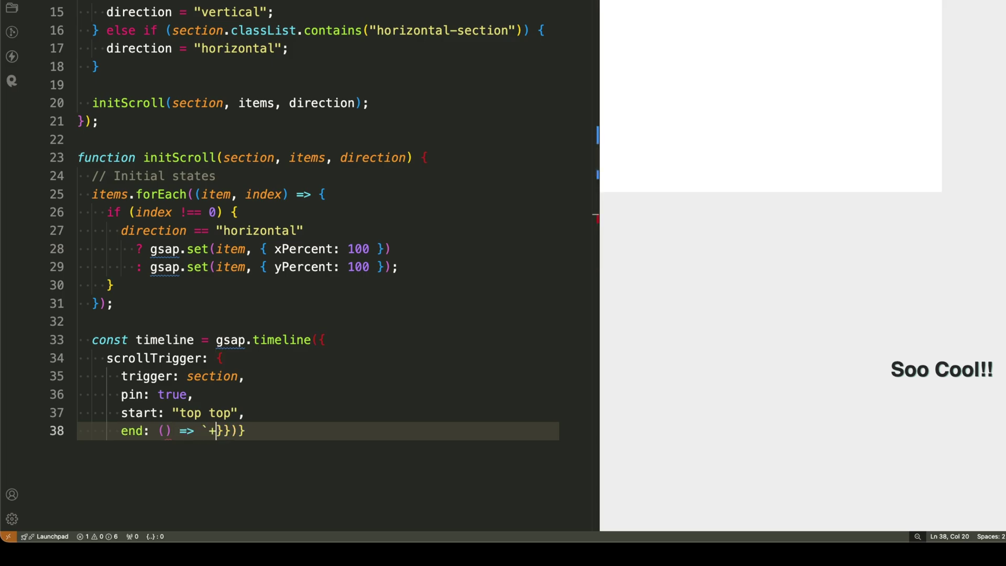
{"action": "type", "text": "=> `+=${items.length * 1"}
{"action": "type", "text": "00}%`,"}
{"action": "key", "text": "Return"}
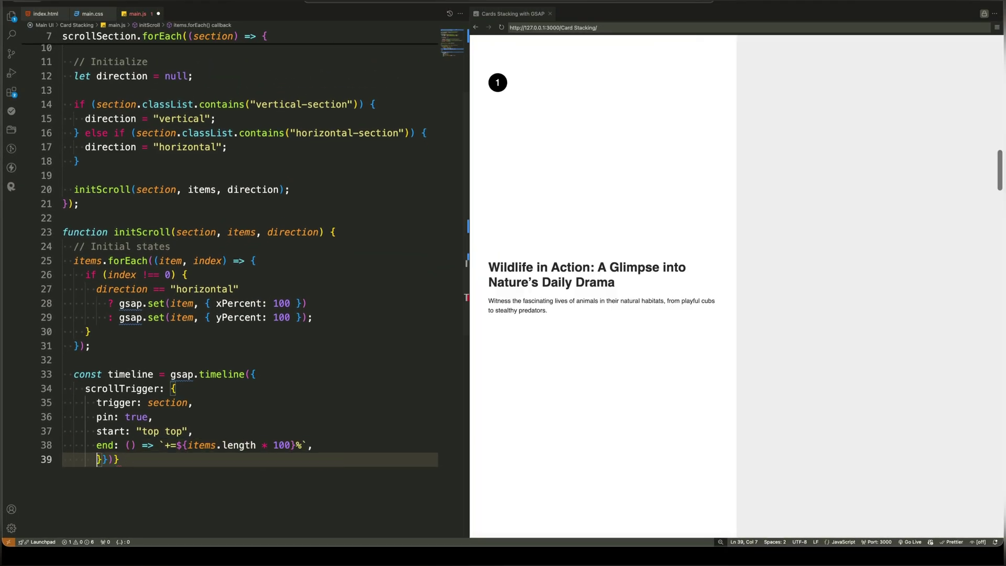
{"action": "type", "text": "scrub: 1,"}
- Finish the timeline's scrollTrigger settings with invalidateOnRefresh and a markers comment
{"action": "key", "text": "Return"}
{"action": "type", "text": "invalidateOnRef"}
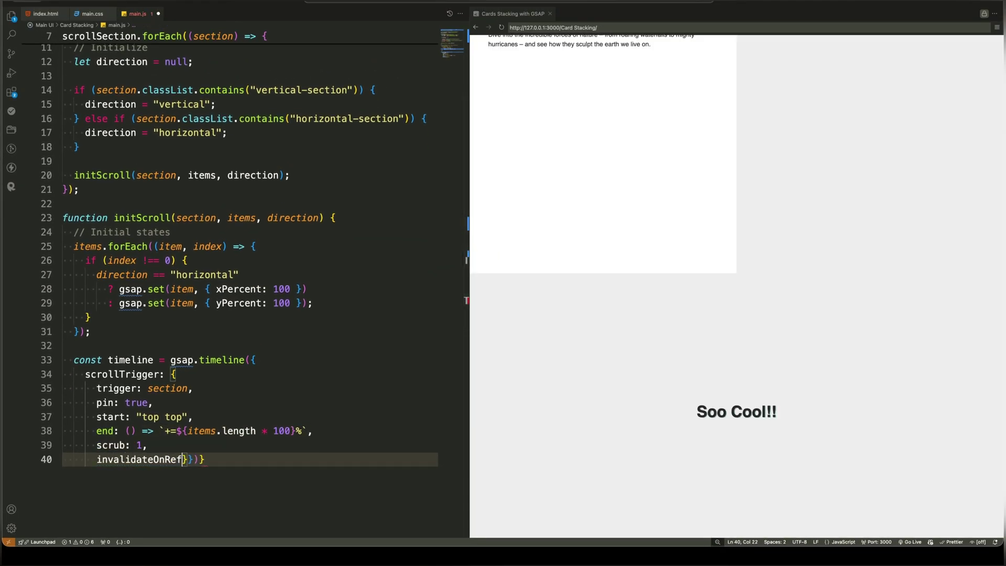
{"action": "type", "text": ": true,"}
{"action": "key", "text": "Return"}
{"action": "type", "text": "// ma"}
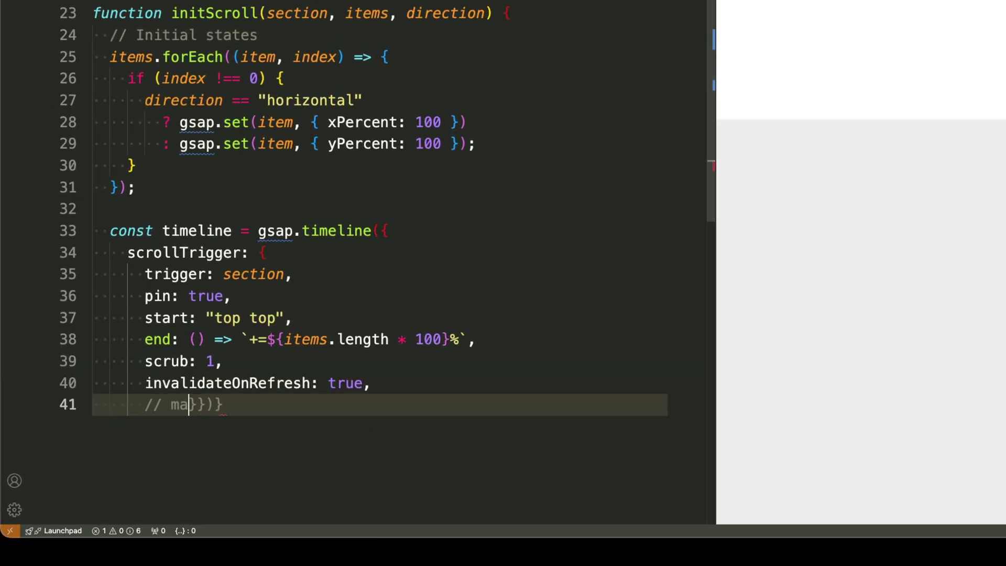
{"action": "type", "text": "ue,"}
{"action": "key", "text": "Return"}
{"action": "type", "text": "},"}
{"action": "key", "text": "Return"}
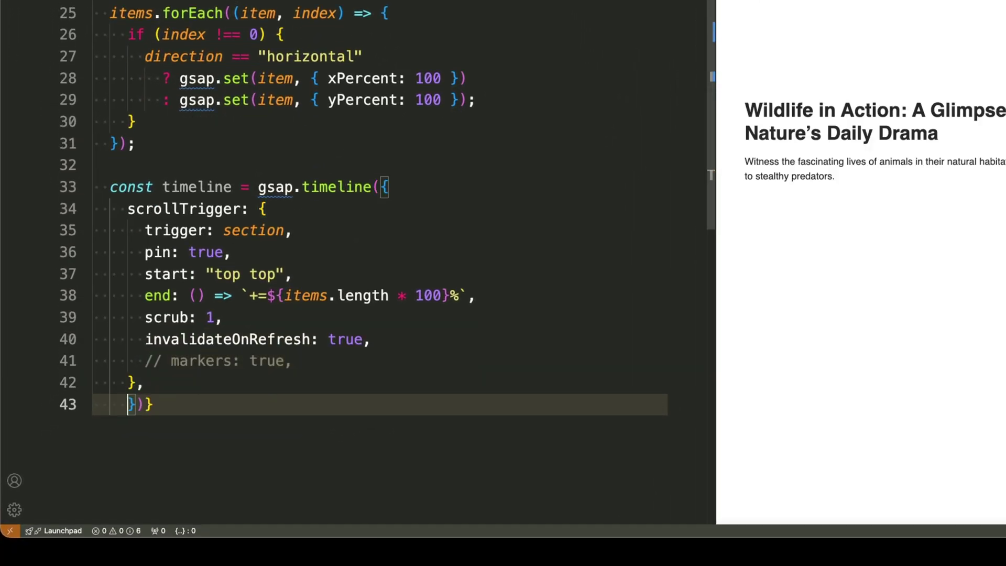
{"action": "type", "text": "defaults: { ease:"}
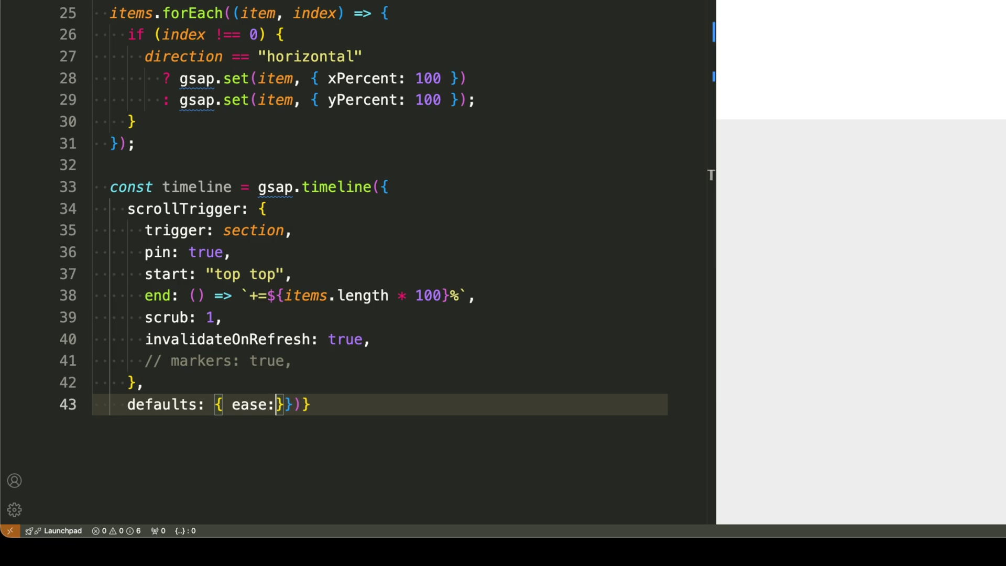
{"action": "type", "text": " \"none\" "}
{"action": "type", "text": "},"}
{"action": "key", "text": "Return"}
{"action": "type", "text": ";"}
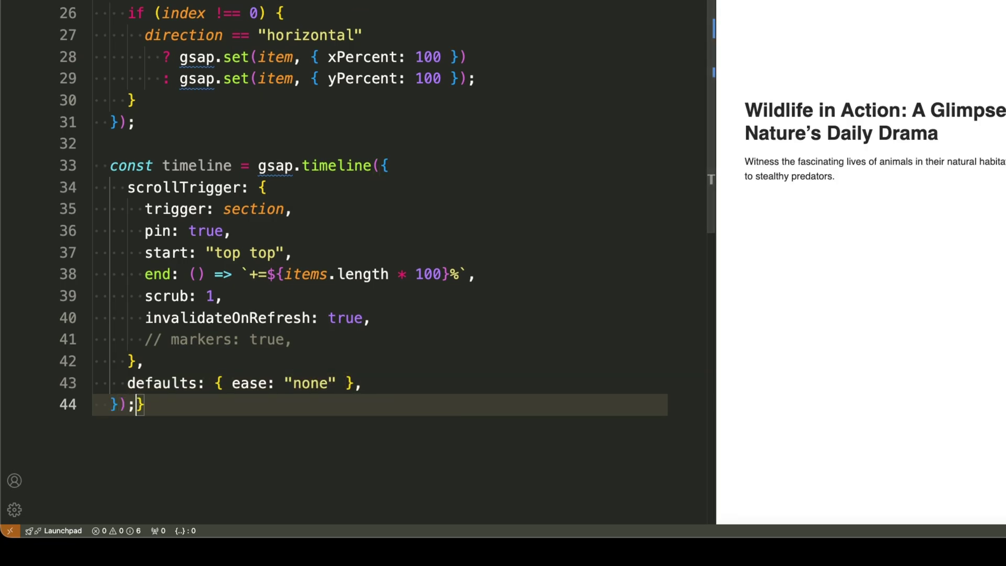
- Start the card loop with a tween that shrinks each card's scale and rounds its border radius
{"action": "key", "text": "Return"}
{"action": "type", "text": "items.forEach((ite"}
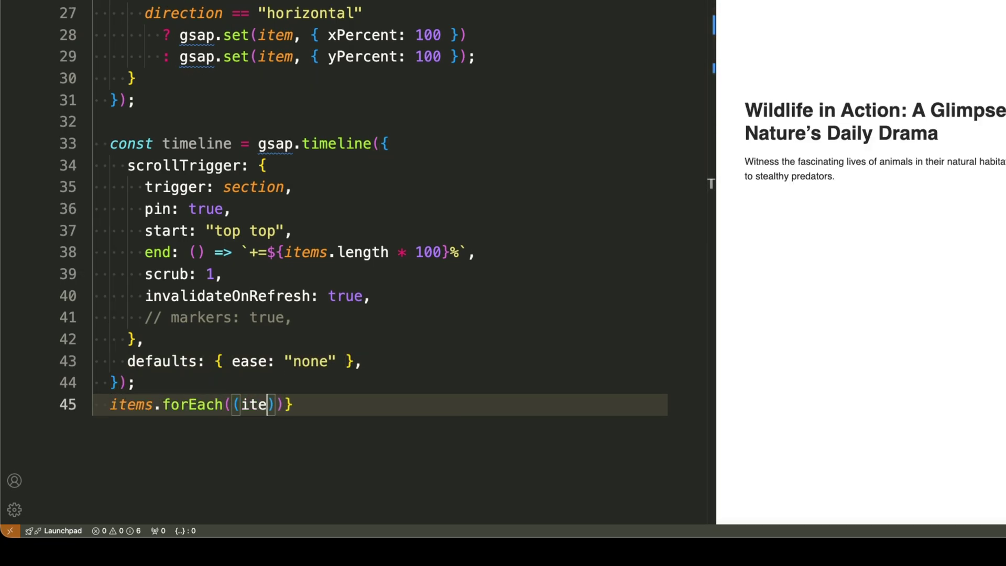
{"action": "type", "text": "m, in"}
{"action": "type", "text": ") => {"}
{"action": "key", "text": "Return"}
{"action": "type", "text": "ti"}
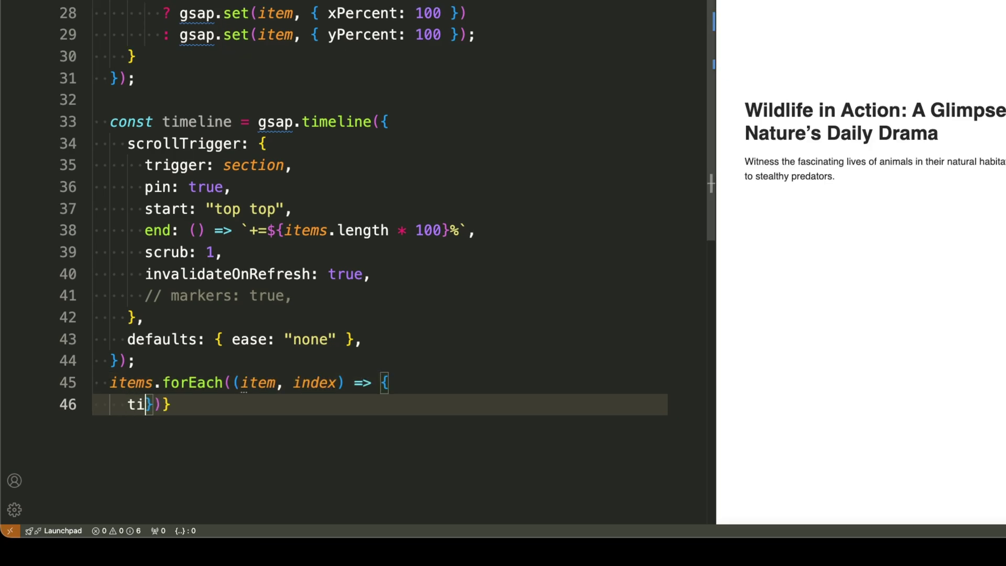
{"action": "type", "text": "meline.to(item"}
{"action": "type", "text": ", {"}
{"action": "key", "text": "Return"}
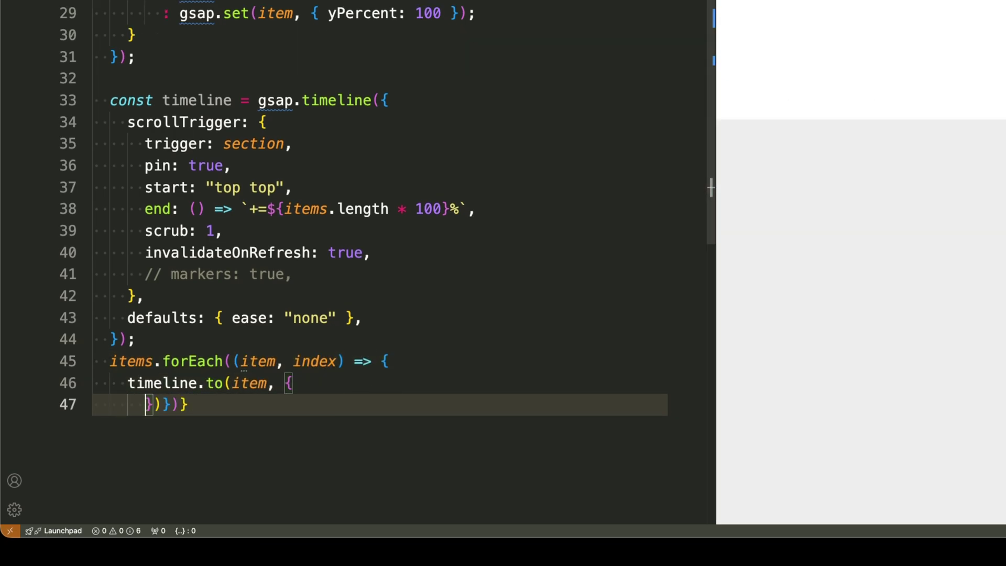
{"action": "type", "text": "scale: 0.9,"}
{"action": "key", "text": "Return"}
{"action": "type", "text": "bor"}
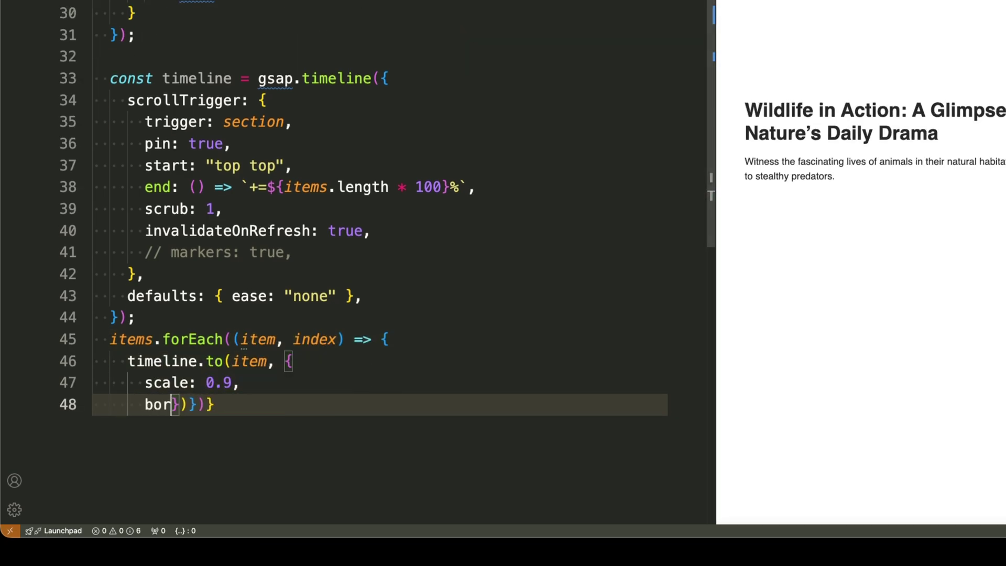
{"action": "type", "text": "derRadius: \"10px\","}
{"action": "key", "text": "Return"}
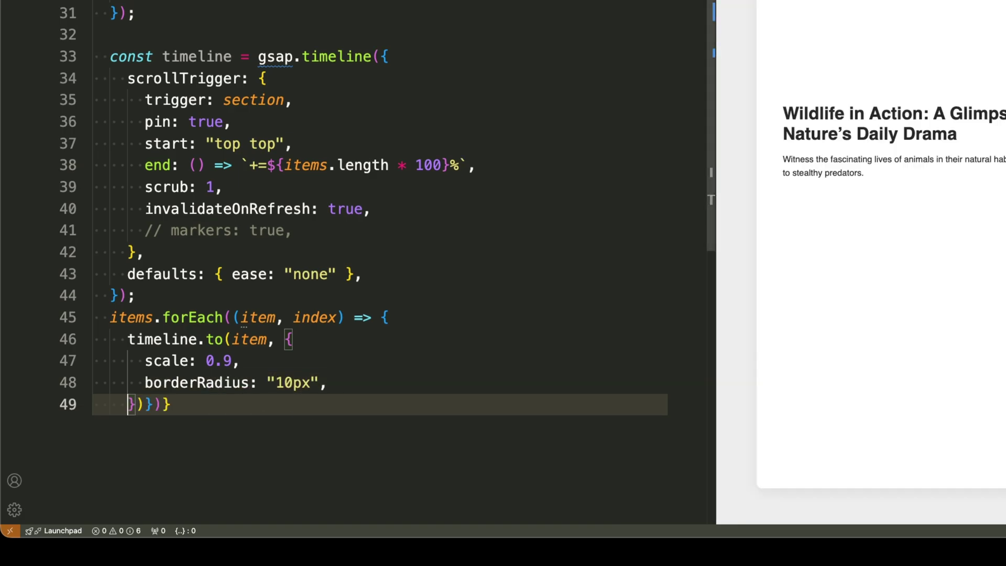
{"action": "type", "text": "});"}
{"action": "key", "text": "Return"}
{"action": "key", "text": "Return"}
{"action": "type", "text": "direction ="}
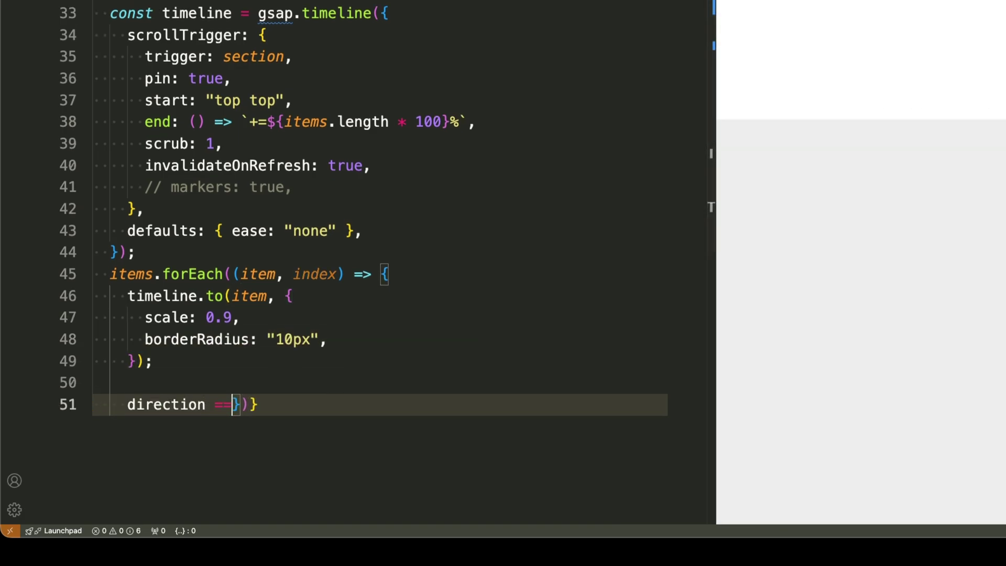
{"action": "type", "text": "= \"horizontal\""}
- Write the horizontal branch, tweening the next card's xPercent
{"action": "key", "text": "Return"}
{"action": "type", "text": "? t"}
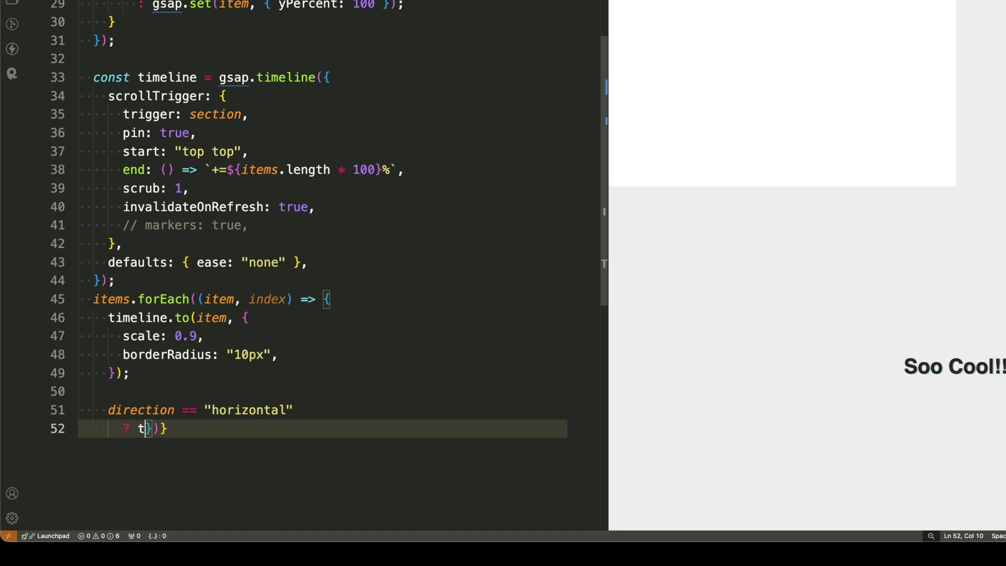
{"action": "type", "text": "("}
{"action": "key", "text": "Return"}
{"action": "type", "text": "items["}
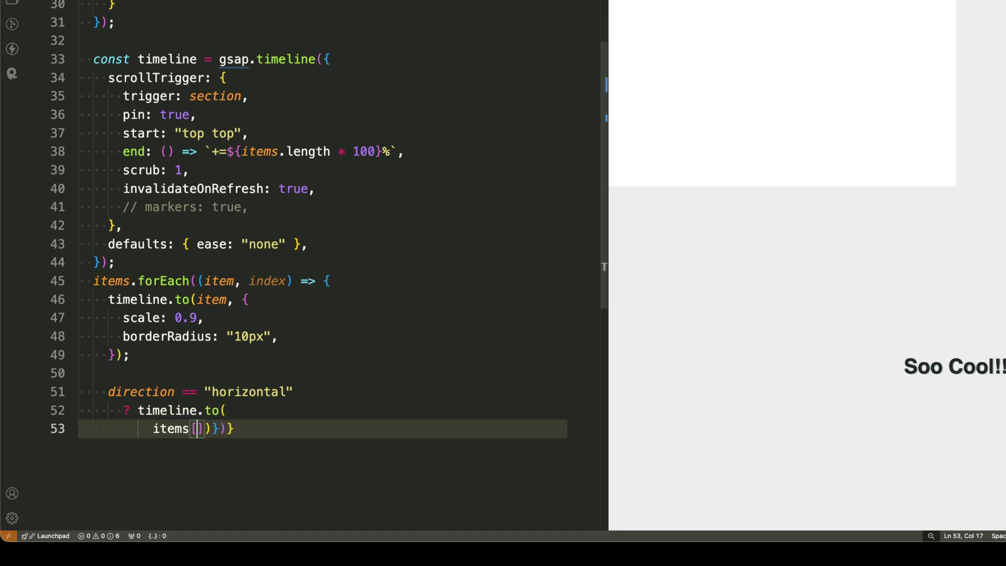
{"action": "type", "text": "],"}
{"action": "key", "text": "Return"}
{"action": "type", "text": "{"}
{"action": "key", "text": "Return"}
{"action": "type", "text": "xP"}
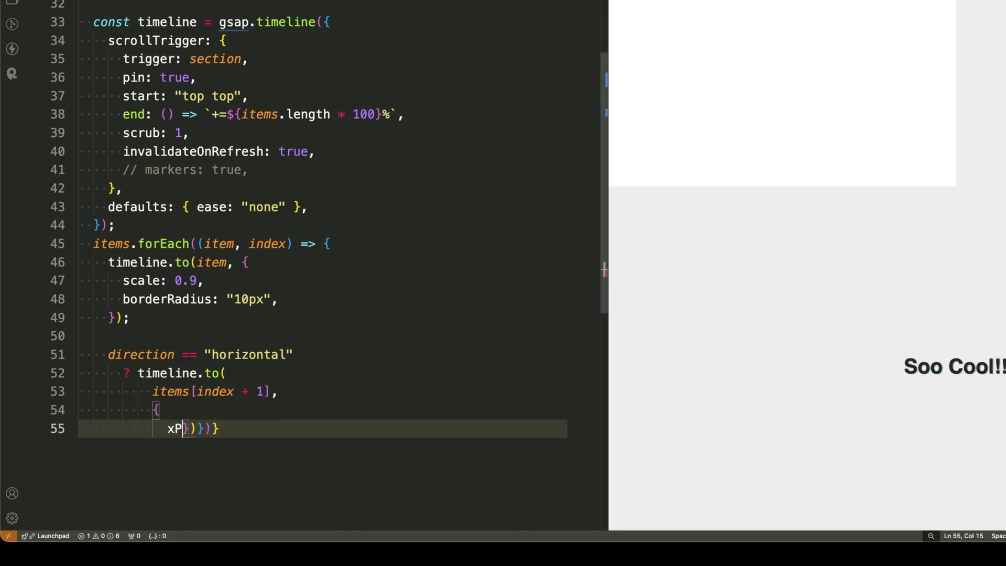
{"action": "type", "text": ", }, \""}
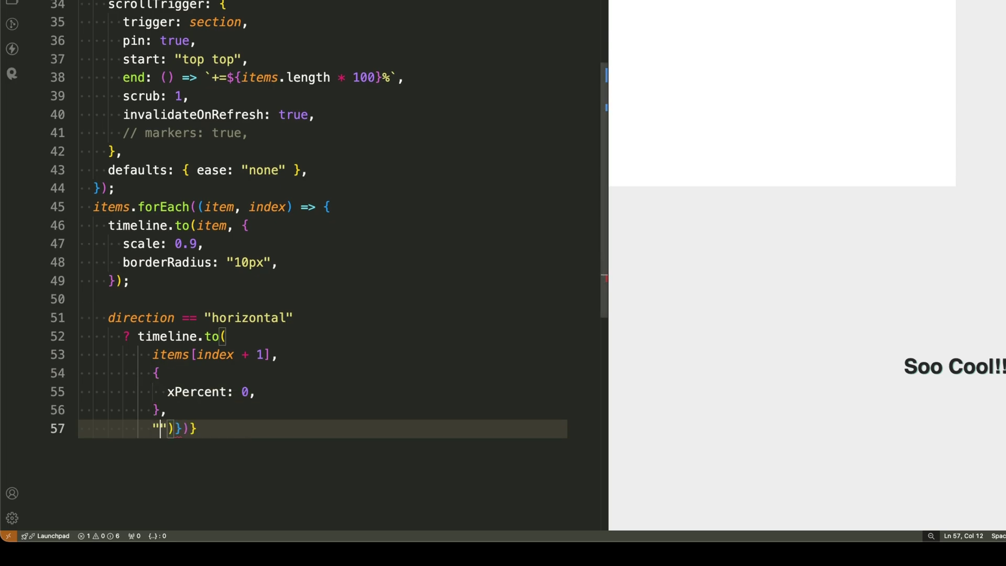
{"action": "type", "text": "<\""}
{"action": "key", "text": "Right"}
- Add the vertical branch tweening items[index + 1] to yPercent 0 at "<", closing the loop
{"action": "key", "text": "Return"}
{"action": "type", "text": ": timelin"}
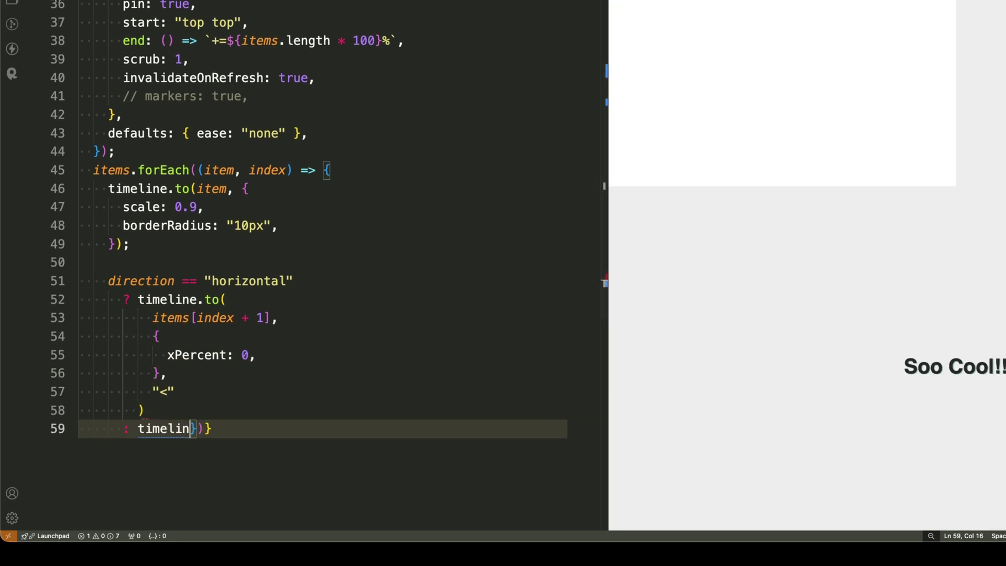
{"action": "type", "text": "e.to("}
{"action": "key", "text": "Return"}
{"action": "type", "text": "items[index + "}
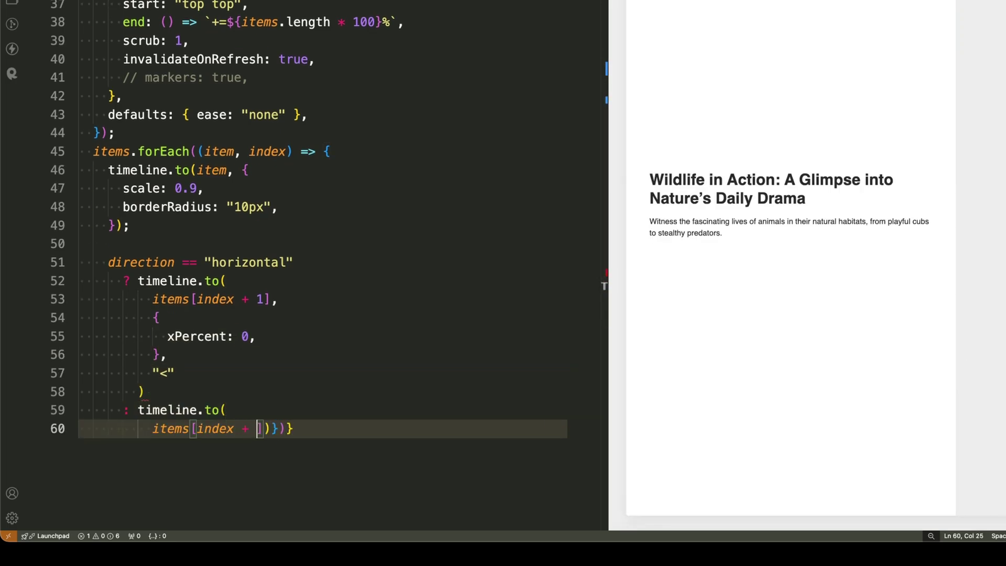
{"action": "type", "text": "1],"}
{"action": "key", "text": "Return"}
{"action": "type", "text": "{"}
{"action": "key", "text": "Return"}
{"action": "type", "text": "yPercent: "}
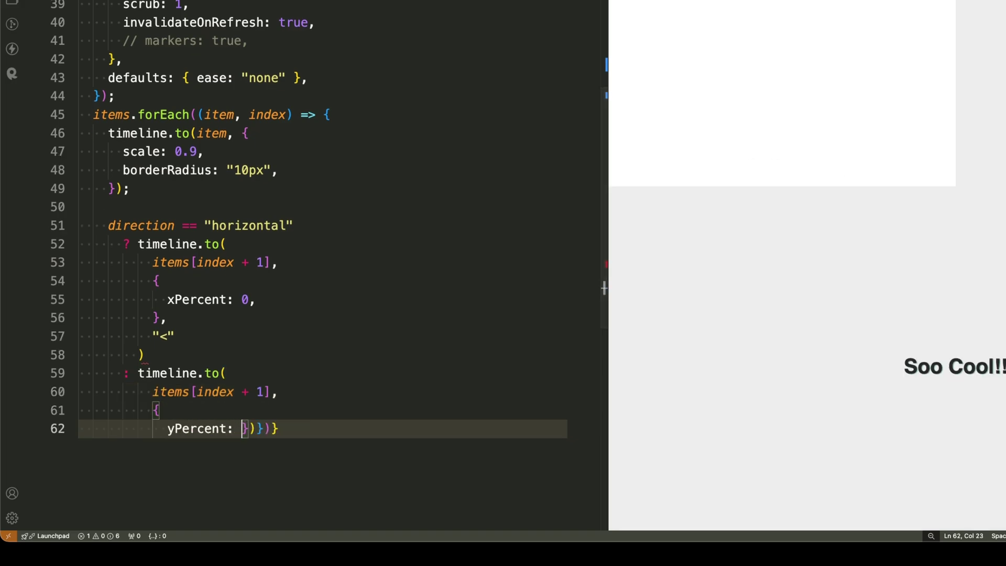
{"action": "type", "text": "0,"}
{"action": "key", "text": "Return"}
{"action": "type", "text": "},"}
{"action": "key", "text": "Return"}
{"action": "type", "text": "\"<\""}
{"action": "key", "text": "Return"}
{"action": "type", "text": ");"}
{"action": "key", "text": "Return"}
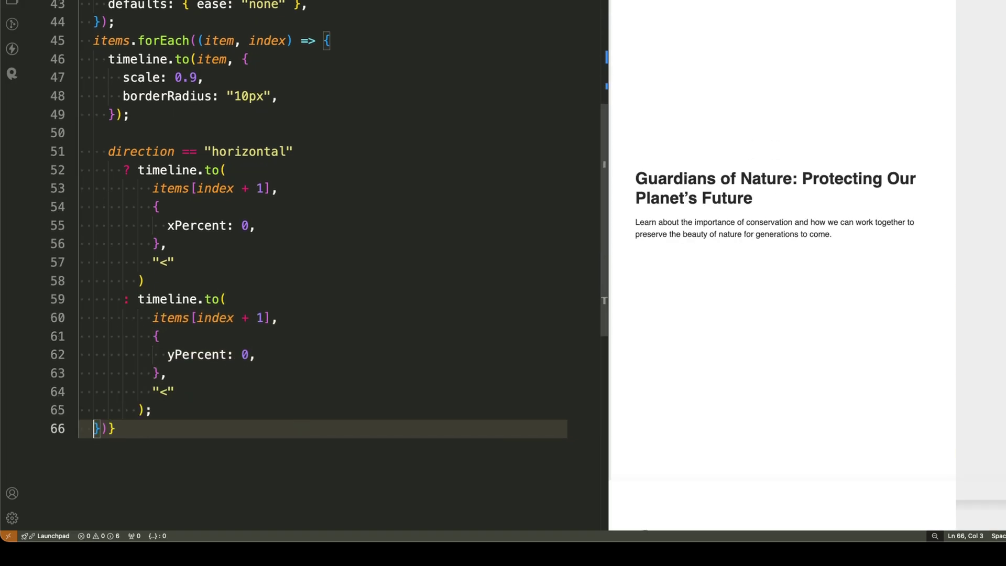
{"action": "type", "text": "});"}
{"action": "key", "text": "Return"}
{"action": "type", "text": "}"}
{"action": "key", "text": "Return"}
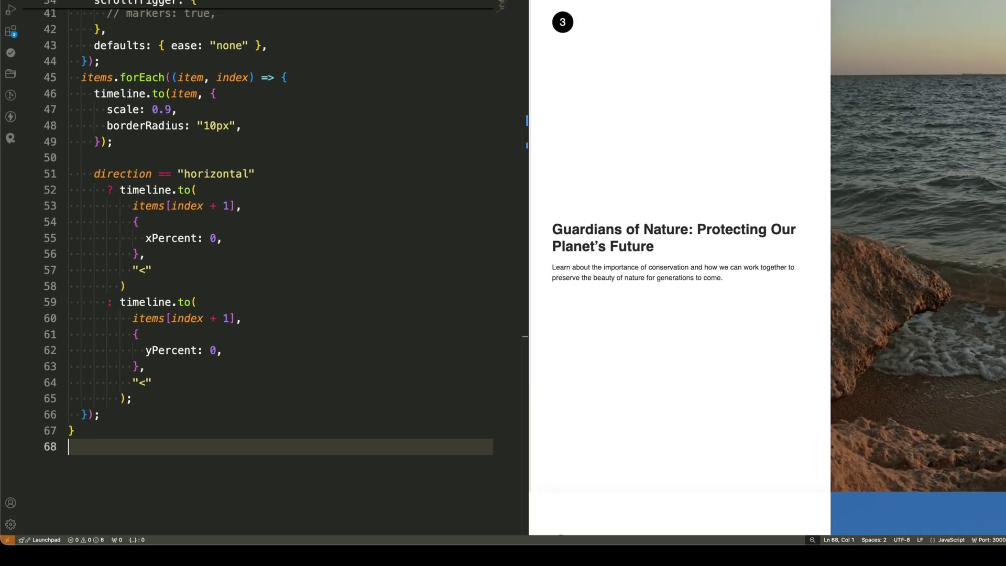
{"action": "scroll", "coordinate": [737, 282], "scroll_direction": "up", "scroll_amount": 5}
{"action": "scroll", "coordinate": [737, 283], "scroll_direction": "up", "scroll_amount": 5}
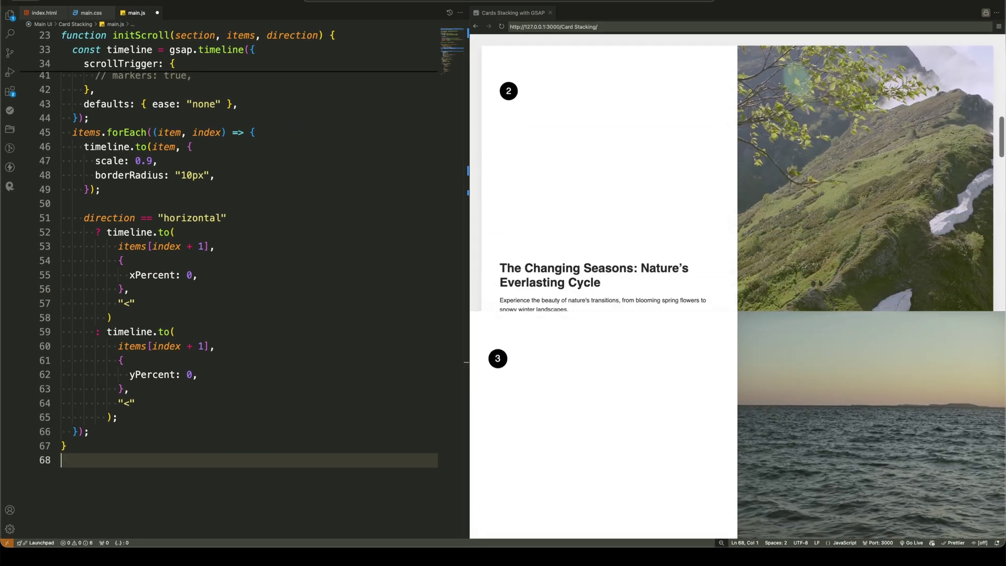
{"action": "scroll", "coordinate": [737, 283], "scroll_direction": "up", "scroll_amount": 5}
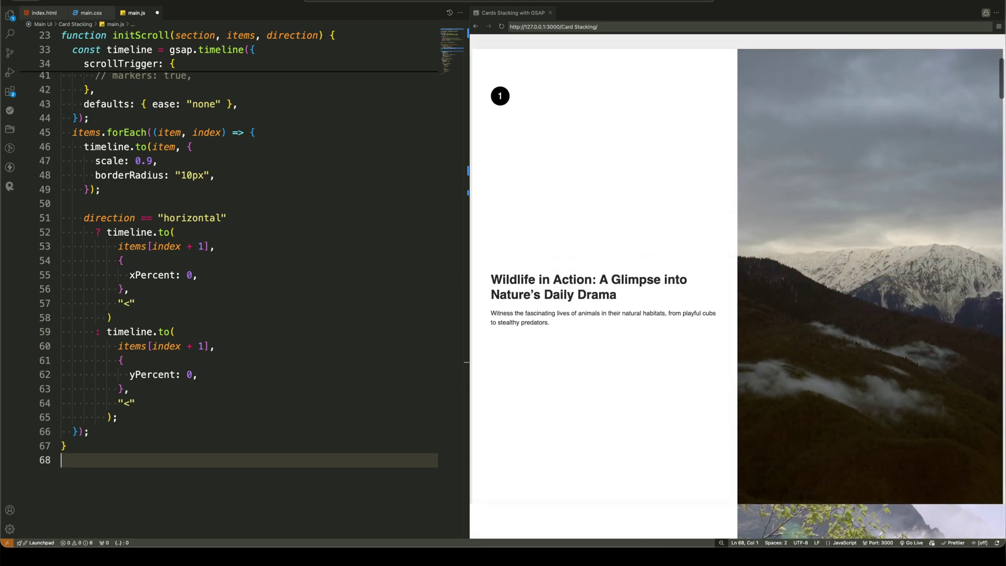
{"action": "scroll", "coordinate": [737, 284], "scroll_direction": "up", "scroll_amount": 3}
{"action": "scroll", "coordinate": [738, 283], "scroll_direction": "up", "scroll_amount": 2}
{"action": "scroll", "coordinate": [737, 283], "scroll_direction": "down", "scroll_amount": 5}
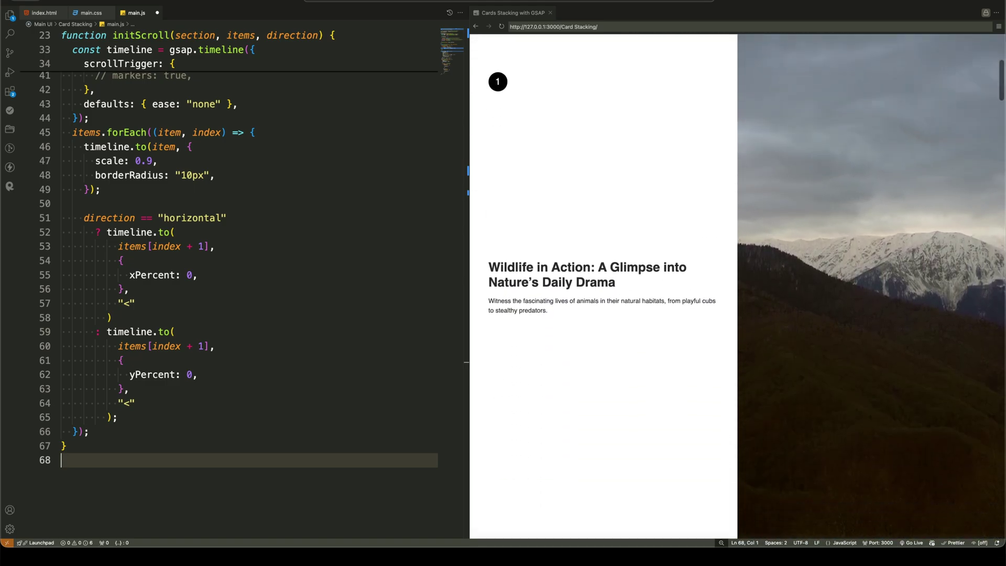
{"action": "scroll", "coordinate": [737, 283], "scroll_direction": "down", "scroll_amount": 2}
{"action": "scroll", "coordinate": [737, 283], "scroll_direction": "down", "scroll_amount": 3}
{"action": "scroll", "coordinate": [737, 283], "scroll_direction": "down", "scroll_amount": 3}
{"action": "scroll", "coordinate": [737, 283], "scroll_direction": "down", "scroll_amount": 3}
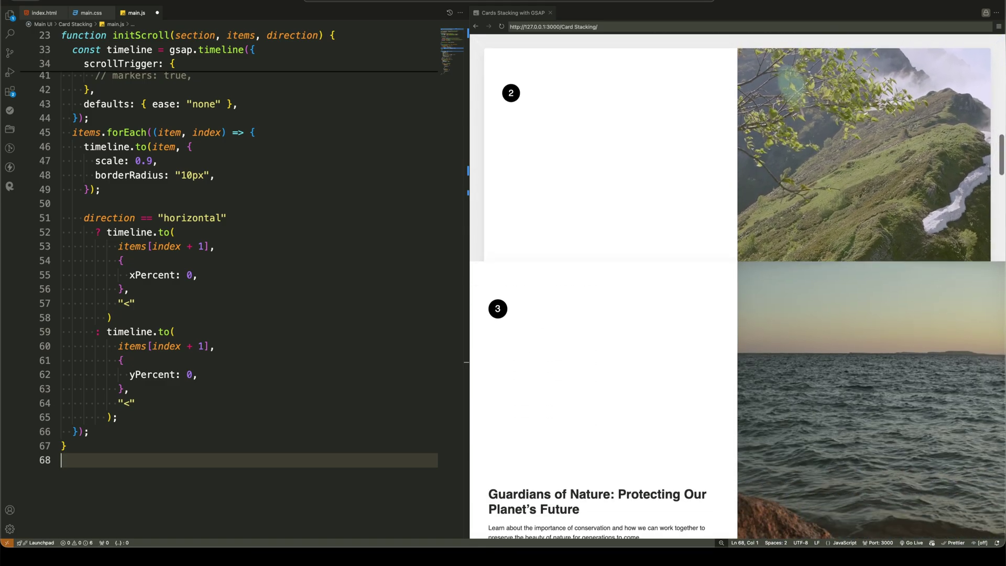
{"action": "scroll", "coordinate": [736, 283], "scroll_direction": "down", "scroll_amount": 3}
{"action": "scroll", "coordinate": [737, 283], "scroll_direction": "down", "scroll_amount": 3}
{"action": "scroll", "coordinate": [737, 283], "scroll_direction": "down", "scroll_amount": 2}
{"action": "scroll", "coordinate": [738, 283], "scroll_direction": "down", "scroll_amount": 3}
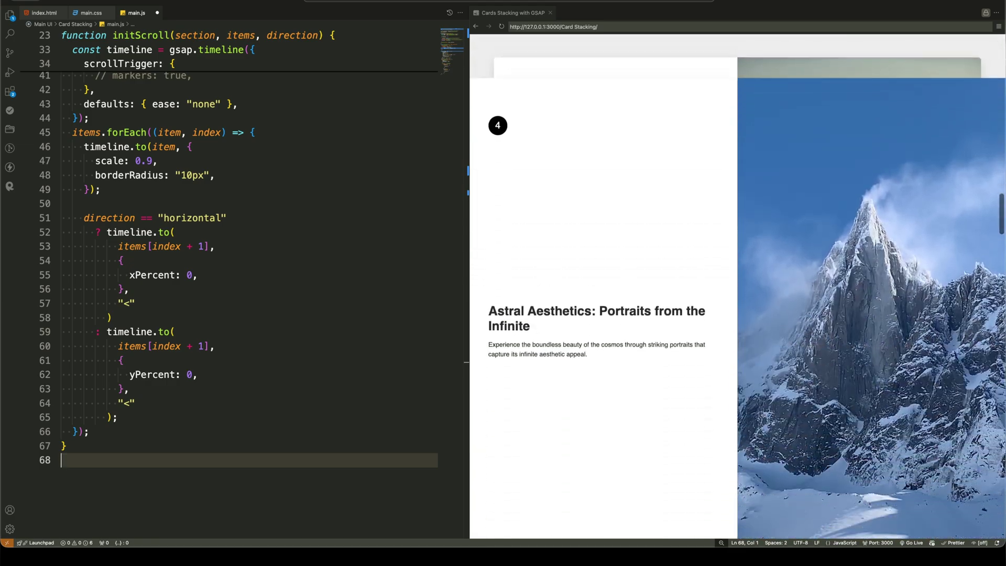
{"action": "scroll", "coordinate": [737, 283], "scroll_direction": "down", "scroll_amount": 2}
{"action": "scroll", "coordinate": [738, 282], "scroll_direction": "down", "scroll_amount": 2}
{"action": "scroll", "coordinate": [738, 283], "scroll_direction": "down", "scroll_amount": 2}
{"action": "scroll", "coordinate": [737, 283], "scroll_direction": "down", "scroll_amount": 3}
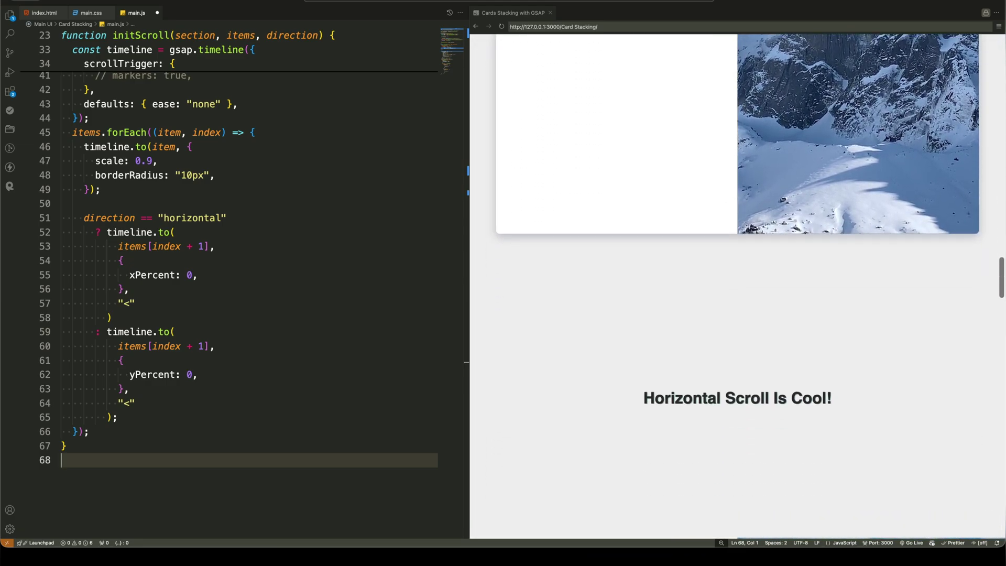
{"action": "scroll", "coordinate": [737, 283], "scroll_direction": "down", "scroll_amount": 3}
{"action": "scroll", "coordinate": [738, 282], "scroll_direction": "down", "scroll_amount": 3}
{"action": "scroll", "coordinate": [737, 282], "scroll_direction": "down", "scroll_amount": 2}
{"action": "scroll", "coordinate": [737, 283], "scroll_direction": "down", "scroll_amount": 2}
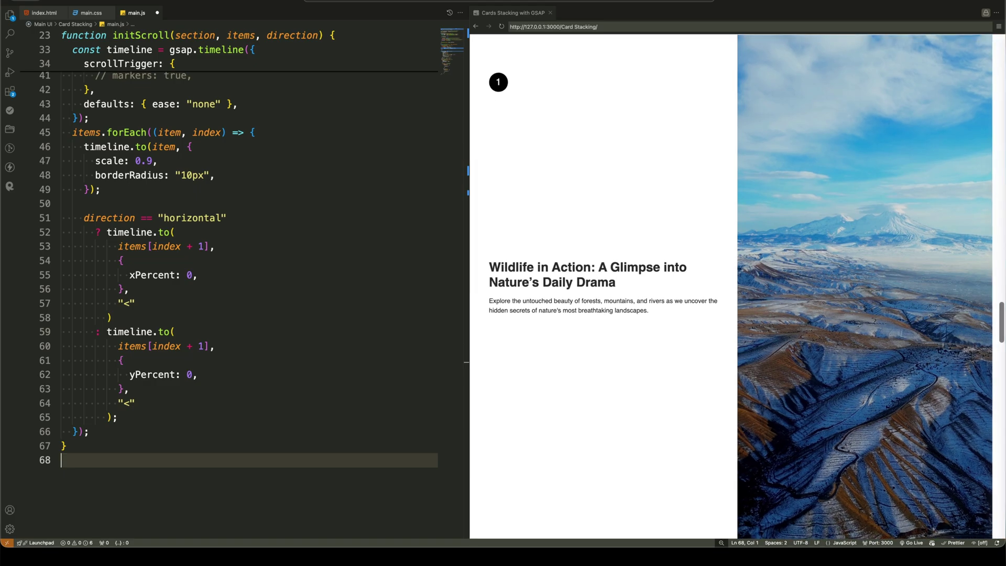
{"action": "scroll", "coordinate": [737, 283], "scroll_direction": "down", "scroll_amount": 3}
{"action": "scroll", "coordinate": [737, 284], "scroll_direction": "down", "scroll_amount": 3}
{"action": "scroll", "coordinate": [737, 283], "scroll_direction": "down", "scroll_amount": 2}
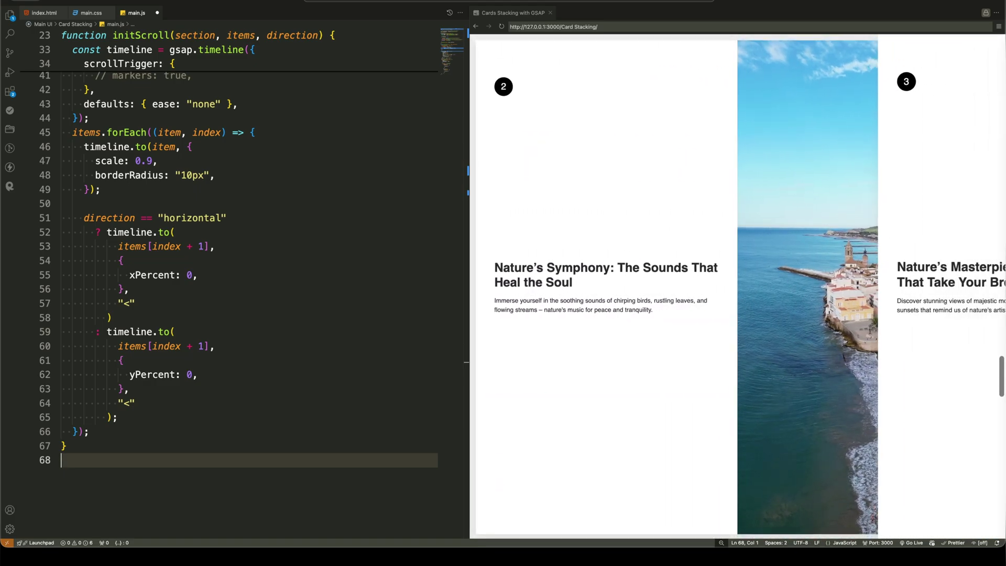
{"action": "scroll", "coordinate": [738, 283], "scroll_direction": "down", "scroll_amount": 3}
{"action": "scroll", "coordinate": [737, 284], "scroll_direction": "down", "scroll_amount": 3}
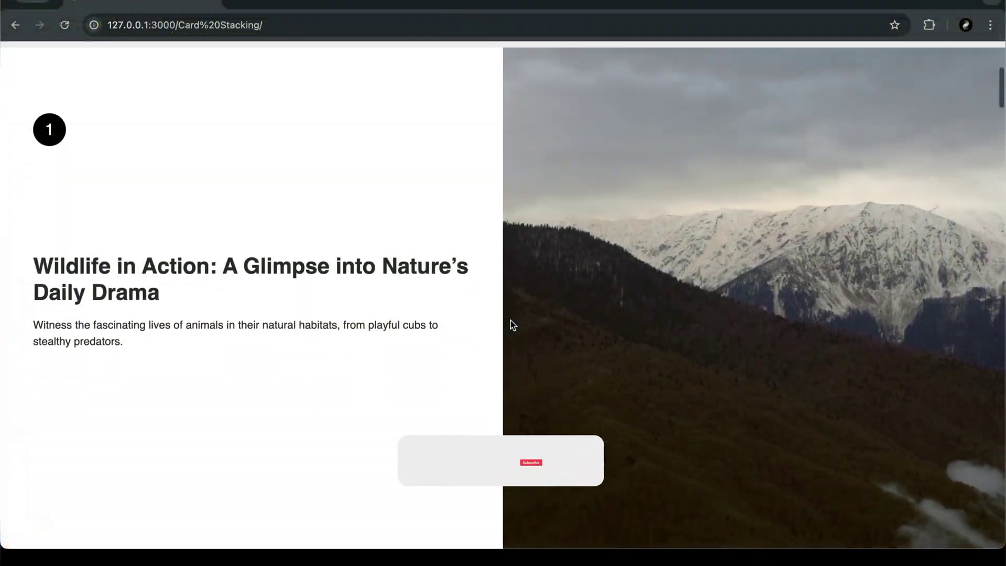
{"action": "scroll", "coordinate": [510, 320], "scroll_direction": "down", "scroll_amount": 5}
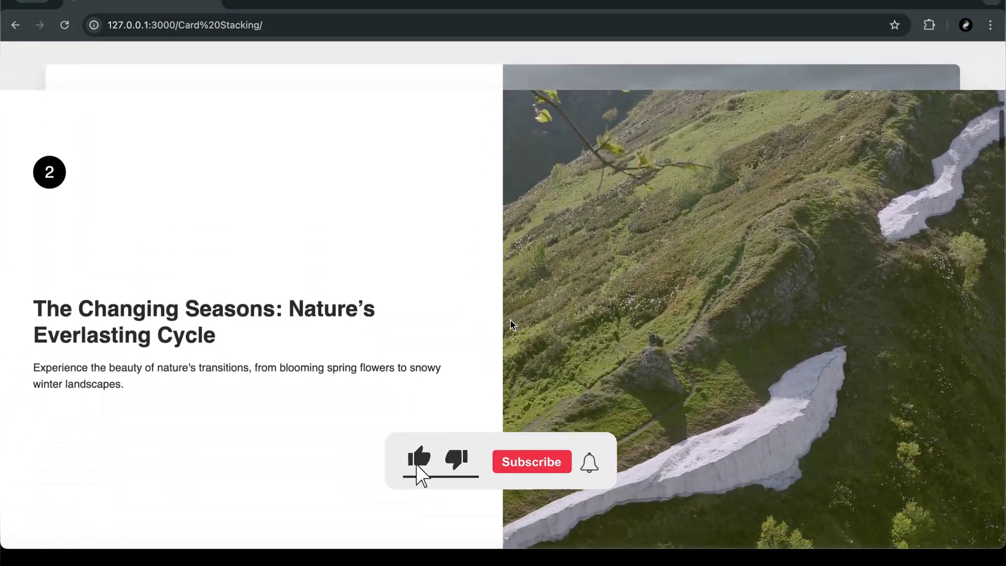
{"action": "scroll", "coordinate": [510, 319], "scroll_direction": "up", "scroll_amount": 5}
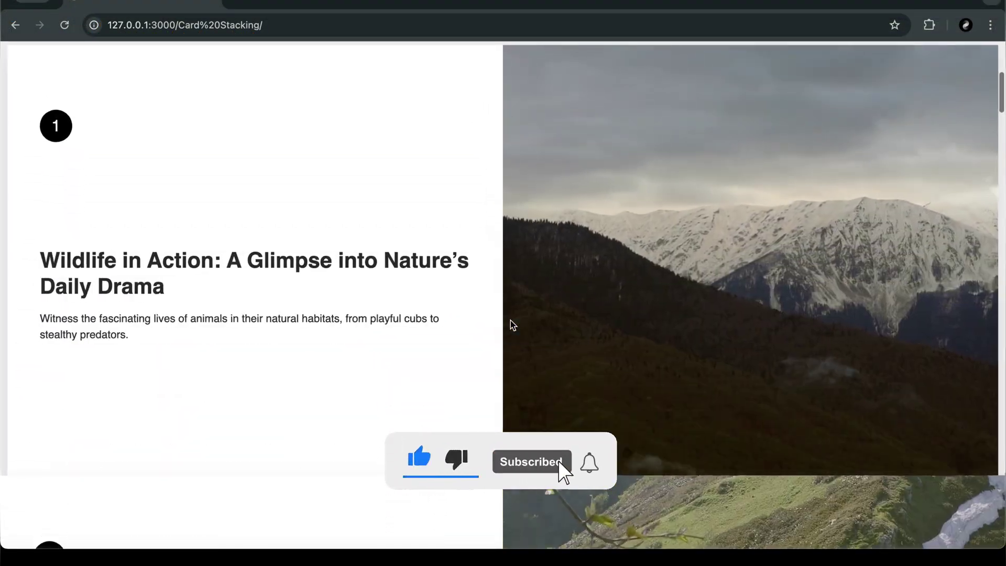
{"action": "scroll", "coordinate": [510, 322], "scroll_direction": "down", "scroll_amount": 2}
{"action": "scroll", "coordinate": [510, 321], "scroll_direction": "down", "scroll_amount": 2}
{"action": "scroll", "coordinate": [509, 321], "scroll_direction": "down", "scroll_amount": 2}
{"action": "scroll", "coordinate": [510, 321], "scroll_direction": "down", "scroll_amount": 2}
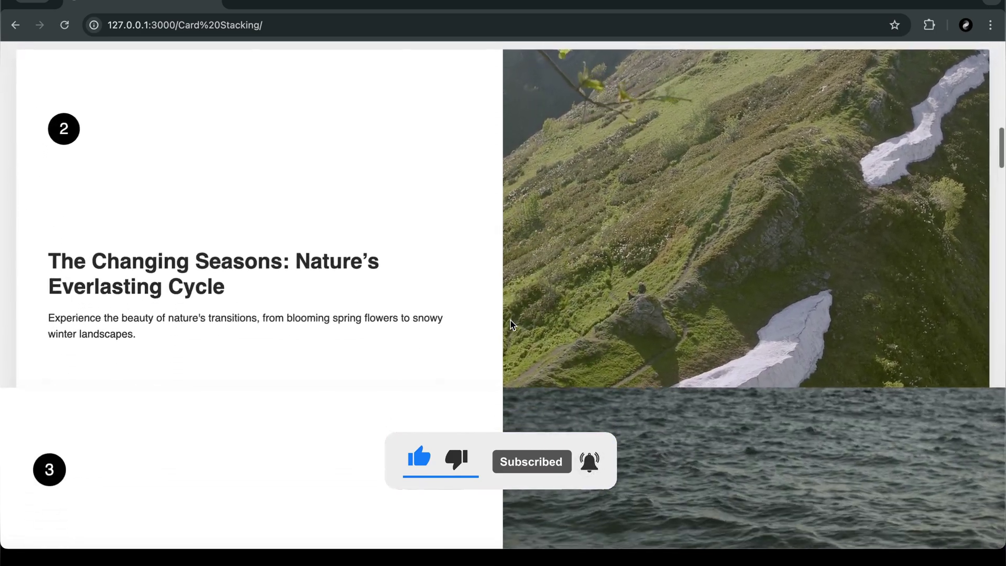
{"action": "scroll", "coordinate": [510, 323], "scroll_direction": "down", "scroll_amount": 2}
{"action": "scroll", "coordinate": [510, 322], "scroll_direction": "down", "scroll_amount": 2}
{"action": "scroll", "coordinate": [510, 322], "scroll_direction": "down", "scroll_amount": 2}
{"action": "scroll", "coordinate": [510, 322], "scroll_direction": "down", "scroll_amount": 2}
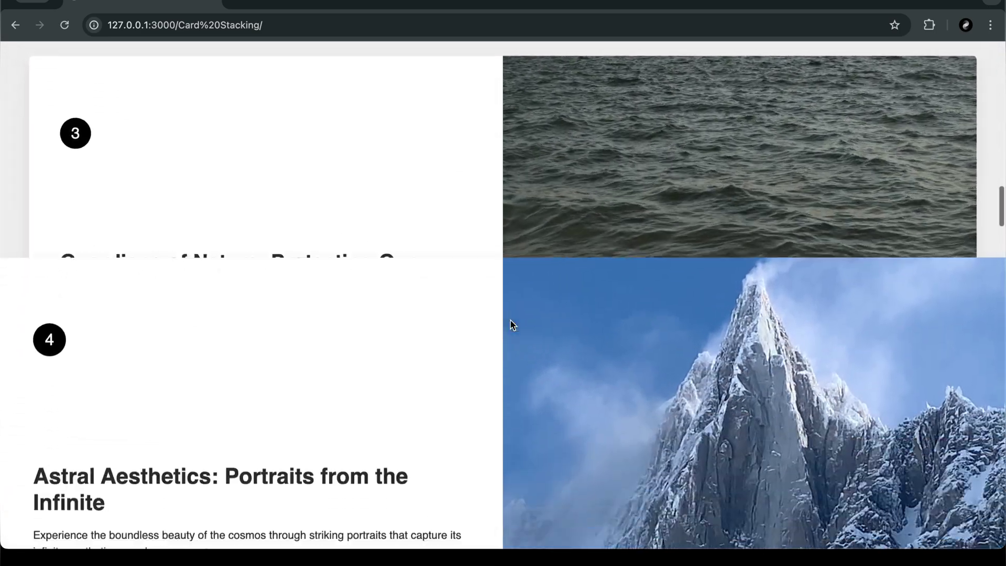
{"action": "scroll", "coordinate": [509, 324], "scroll_direction": "down", "scroll_amount": 2}
{"action": "scroll", "coordinate": [510, 324], "scroll_direction": "down", "scroll_amount": 2}
{"action": "scroll", "coordinate": [510, 325], "scroll_direction": "down", "scroll_amount": 2}
{"action": "scroll", "coordinate": [510, 324], "scroll_direction": "down", "scroll_amount": 2}
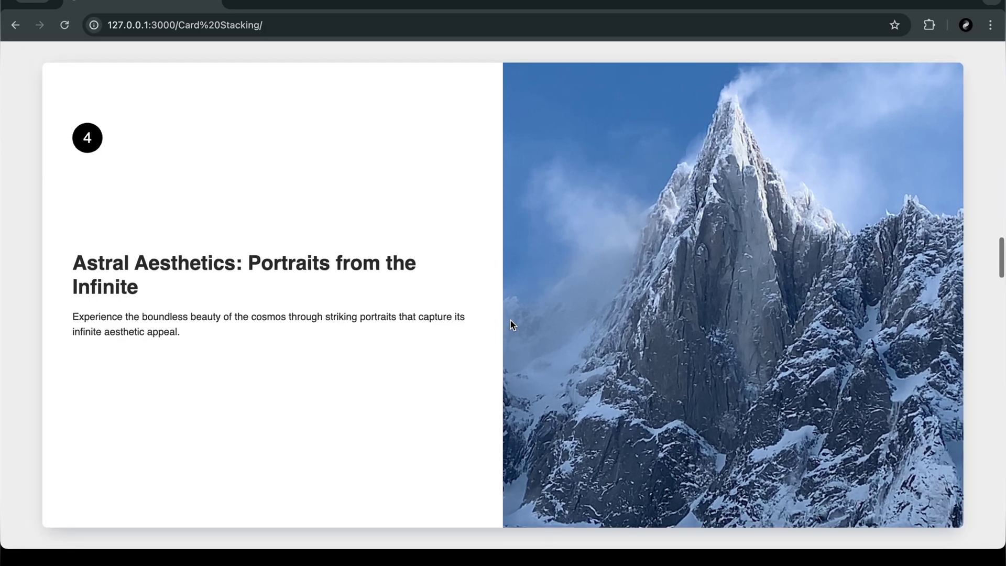
{"action": "scroll", "coordinate": [510, 324], "scroll_direction": "down", "scroll_amount": 2}
{"action": "scroll", "coordinate": [510, 325], "scroll_direction": "down", "scroll_amount": 2}
{"action": "scroll", "coordinate": [510, 324], "scroll_direction": "down", "scroll_amount": 2}
{"action": "scroll", "coordinate": [510, 324], "scroll_direction": "down", "scroll_amount": 2}
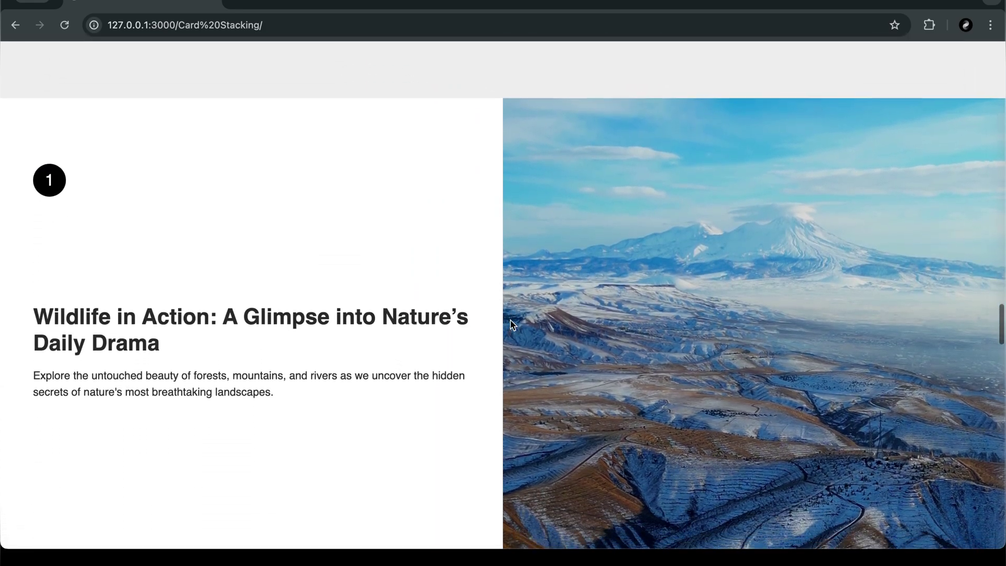
{"action": "scroll", "coordinate": [510, 319], "scroll_direction": "down", "scroll_amount": 2}
{"action": "scroll", "coordinate": [510, 320], "scroll_direction": "down", "scroll_amount": 2}
{"action": "scroll", "coordinate": [510, 319], "scroll_direction": "down", "scroll_amount": 2}
{"action": "scroll", "coordinate": [510, 320], "scroll_direction": "down", "scroll_amount": 2}
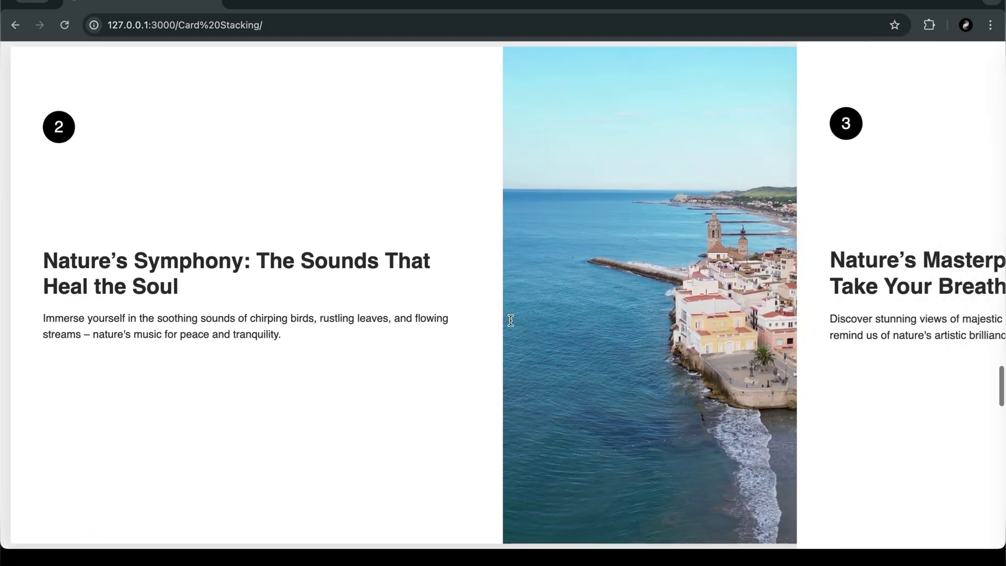
{"action": "scroll", "coordinate": [510, 320], "scroll_direction": "down", "scroll_amount": 2}
{"action": "scroll", "coordinate": [510, 320], "scroll_direction": "down", "scroll_amount": 2}
{"action": "scroll", "coordinate": [510, 320], "scroll_direction": "down", "scroll_amount": 2}
{"action": "scroll", "coordinate": [510, 320], "scroll_direction": "down", "scroll_amount": 2}
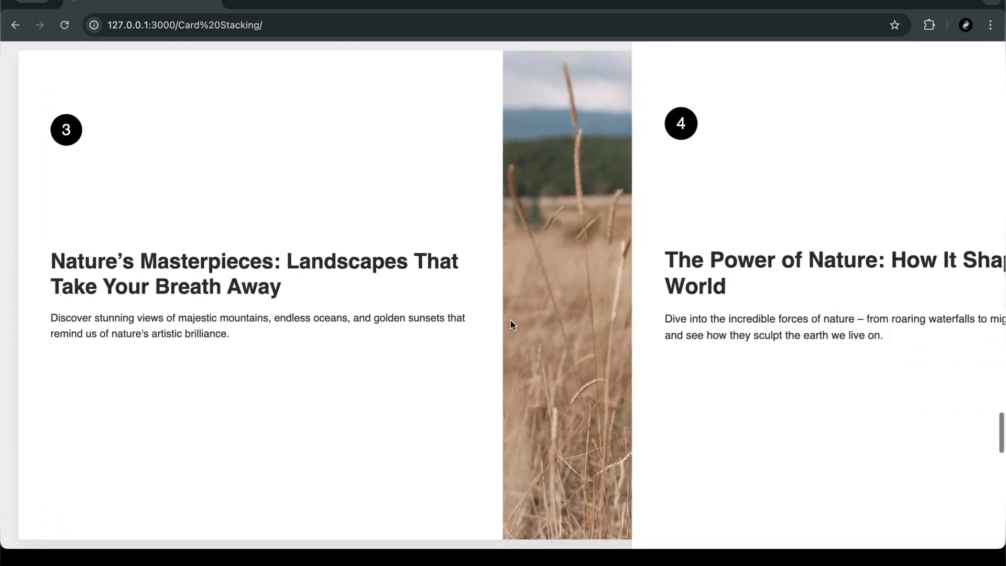
{"action": "scroll", "coordinate": [510, 324], "scroll_direction": "down", "scroll_amount": 2}
{"action": "scroll", "coordinate": [510, 325], "scroll_direction": "down", "scroll_amount": 2}
{"action": "scroll", "coordinate": [510, 325], "scroll_direction": "down", "scroll_amount": 2}
{"action": "scroll", "coordinate": [510, 324], "scroll_direction": "down", "scroll_amount": 2}
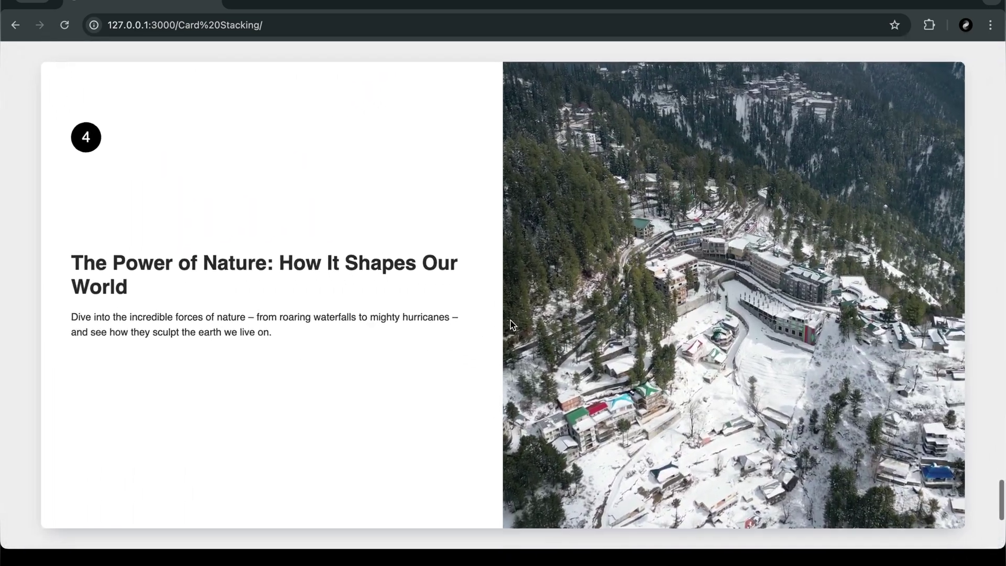
{"action": "scroll", "coordinate": [510, 320], "scroll_direction": "down", "scroll_amount": 2}
{"action": "scroll", "coordinate": [510, 320], "scroll_direction": "down", "scroll_amount": 3}
{"action": "scroll", "coordinate": [510, 319], "scroll_direction": "up", "scroll_amount": 3}
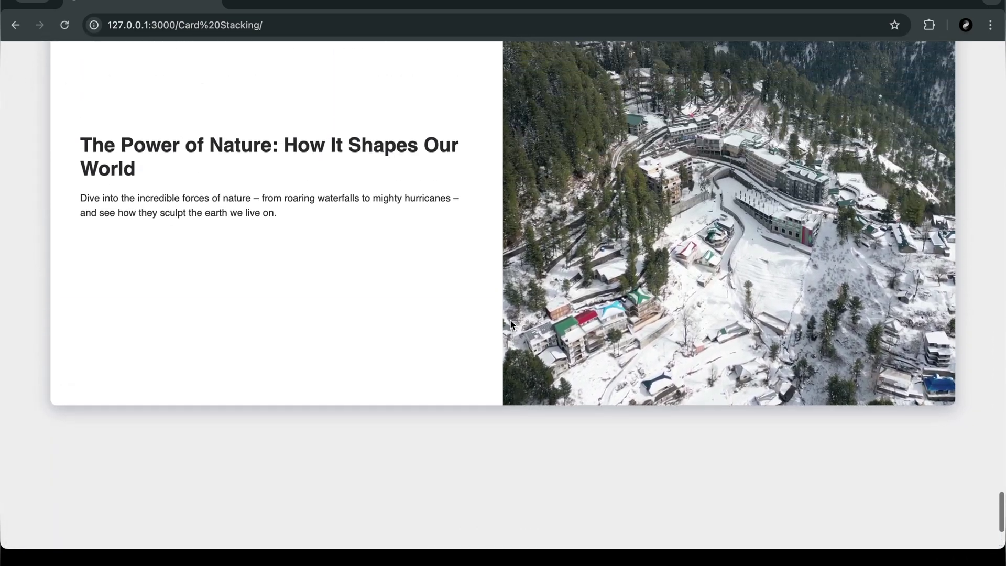
{"action": "scroll", "coordinate": [510, 320], "scroll_direction": "up", "scroll_amount": 3}
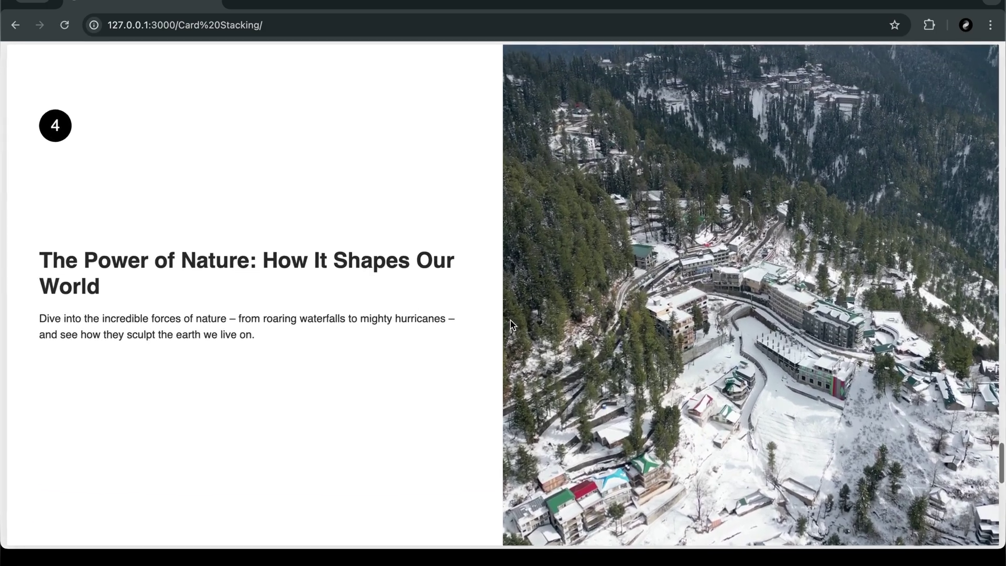
{"action": "scroll", "coordinate": [510, 319], "scroll_direction": "up", "scroll_amount": 2}
{"action": "scroll", "coordinate": [510, 320], "scroll_direction": "up", "scroll_amount": 2}
{"action": "scroll", "coordinate": [510, 319], "scroll_direction": "up", "scroll_amount": 2}
{"action": "scroll", "coordinate": [510, 320], "scroll_direction": "up", "scroll_amount": 2}
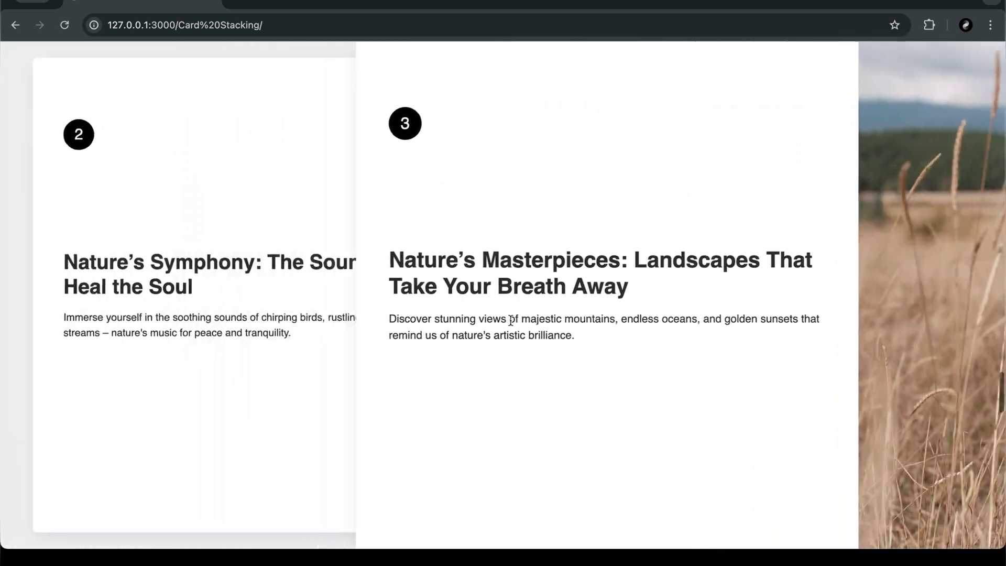
{"action": "scroll", "coordinate": [510, 319], "scroll_direction": "up", "scroll_amount": 2}
{"action": "scroll", "coordinate": [510, 319], "scroll_direction": "up", "scroll_amount": 2}
{"action": "scroll", "coordinate": [509, 319], "scroll_direction": "up", "scroll_amount": 2}
{"action": "scroll", "coordinate": [510, 320], "scroll_direction": "up", "scroll_amount": 2}
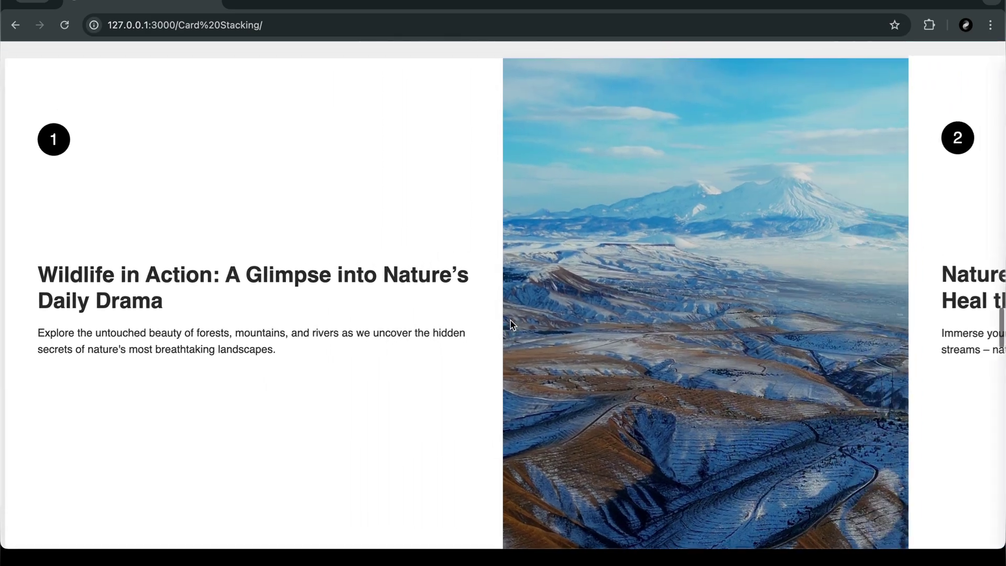